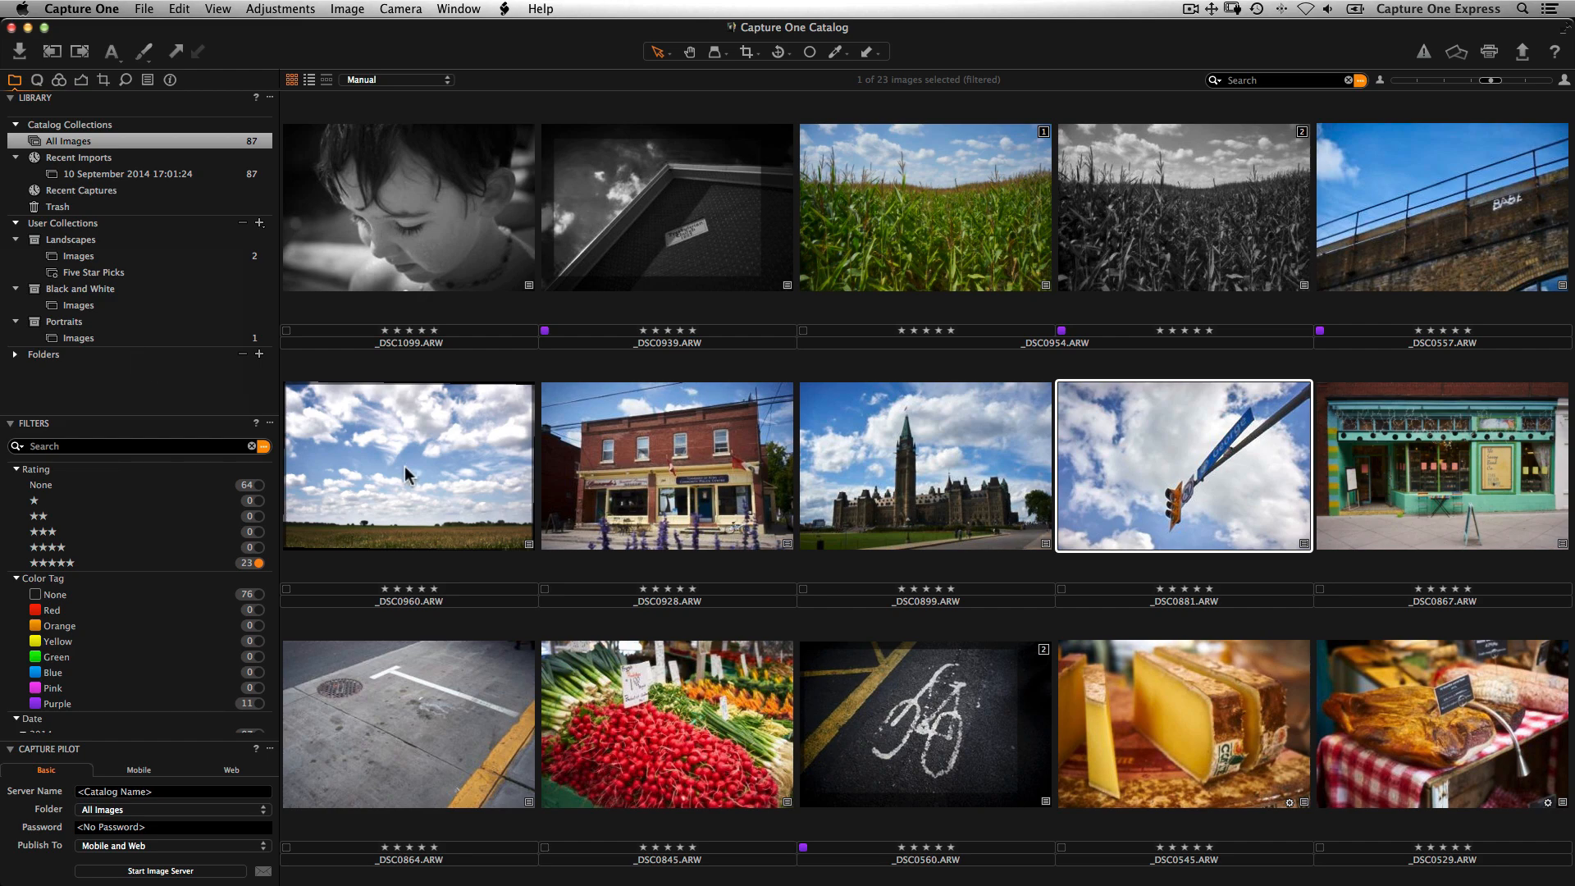
- Add the cloudy-field photo _DSC0960.ARW and the beach photo _DSC0496.ARW to the Images album in Landscapes
drag(404, 470, 166, 264)
scroll(534, 383, down, 5)
drag(906, 607, 152, 257)
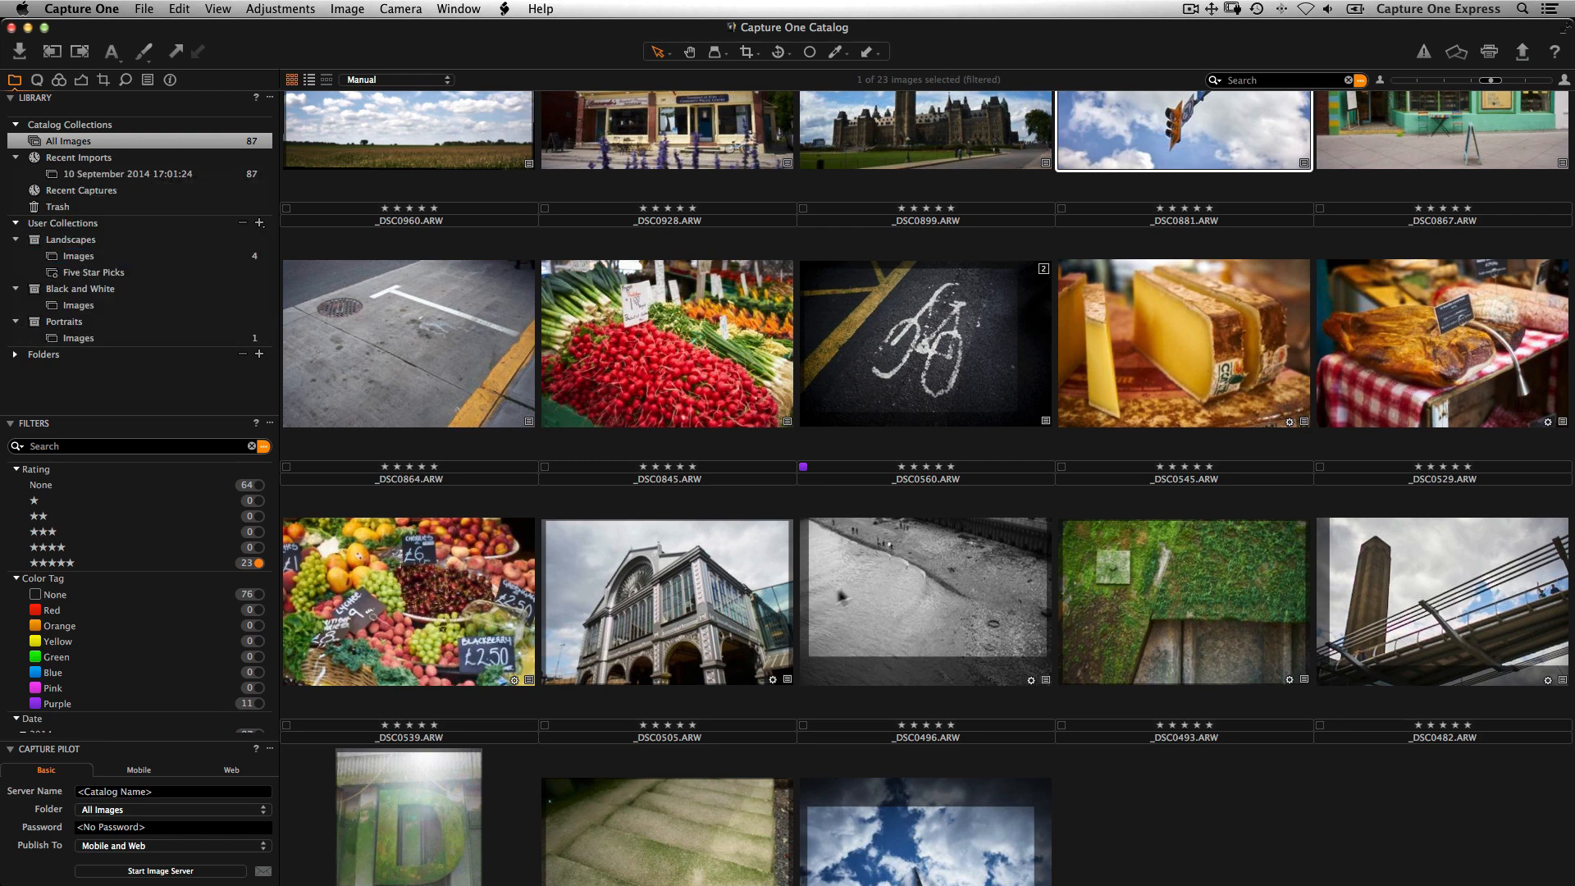
- Open the mossy wall photo _DSC0493.ARW, set its Clarity to 56 and increase its Exposure slightly
click(1185, 597)
double_click(1185, 597)
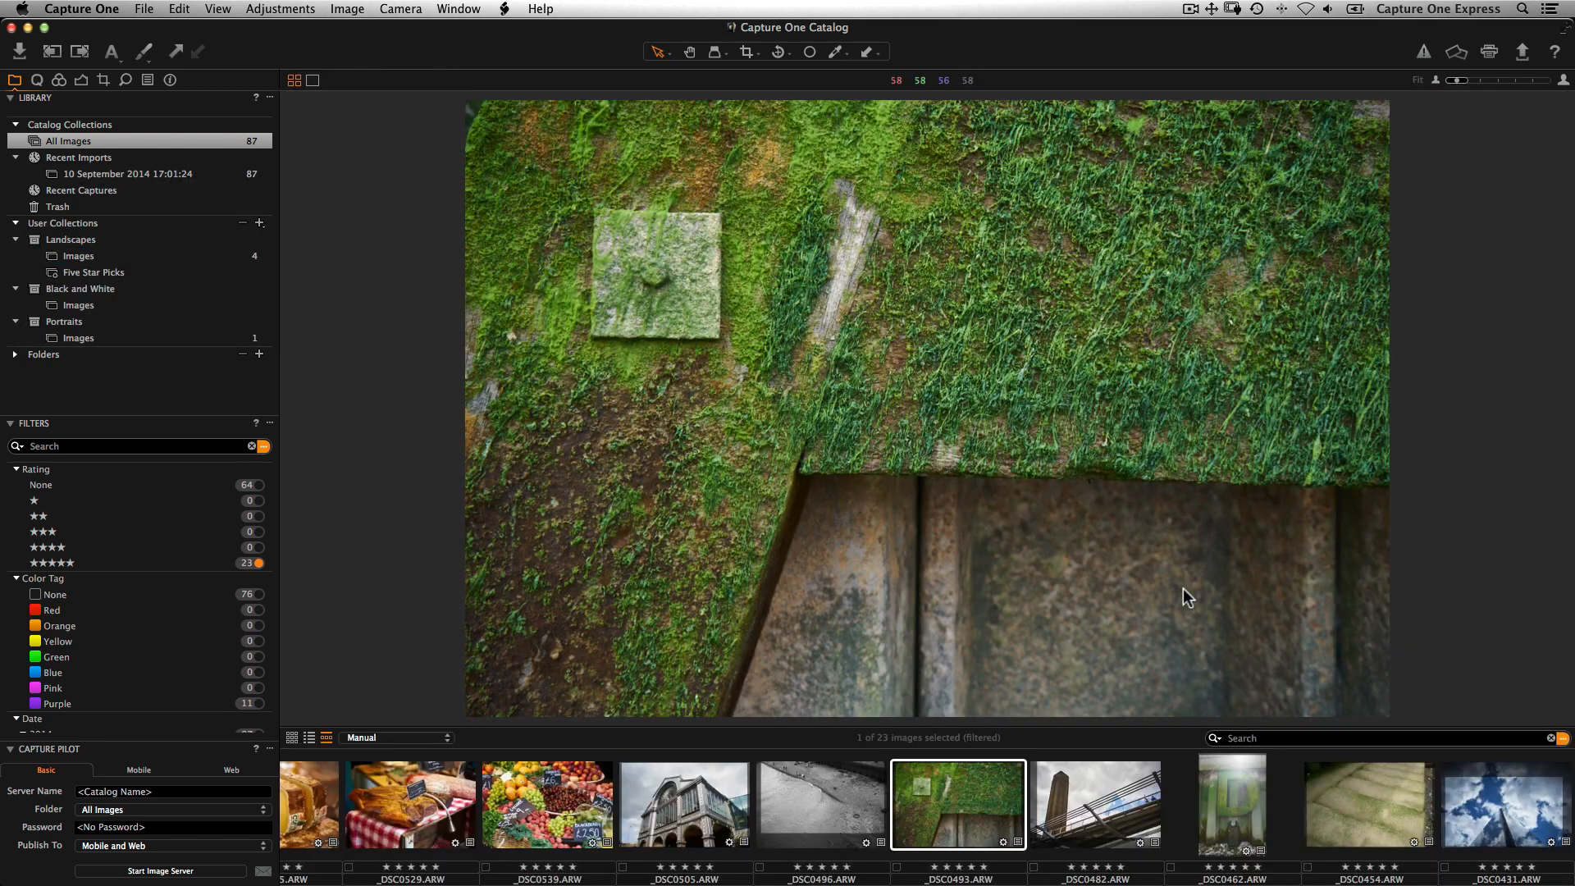
click(36, 80)
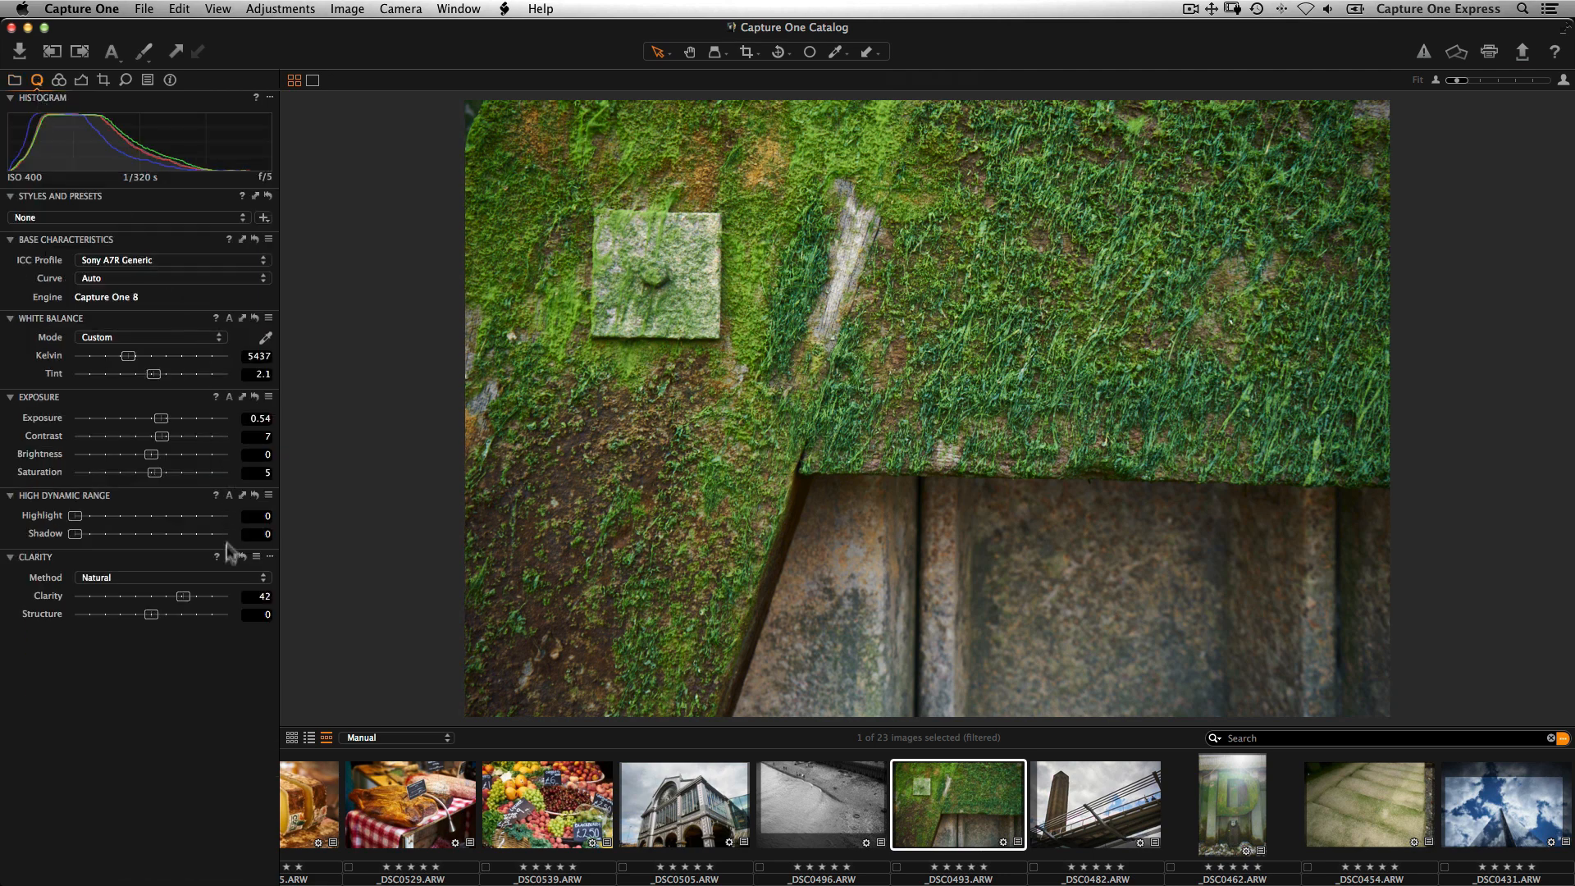
drag(185, 595, 196, 596)
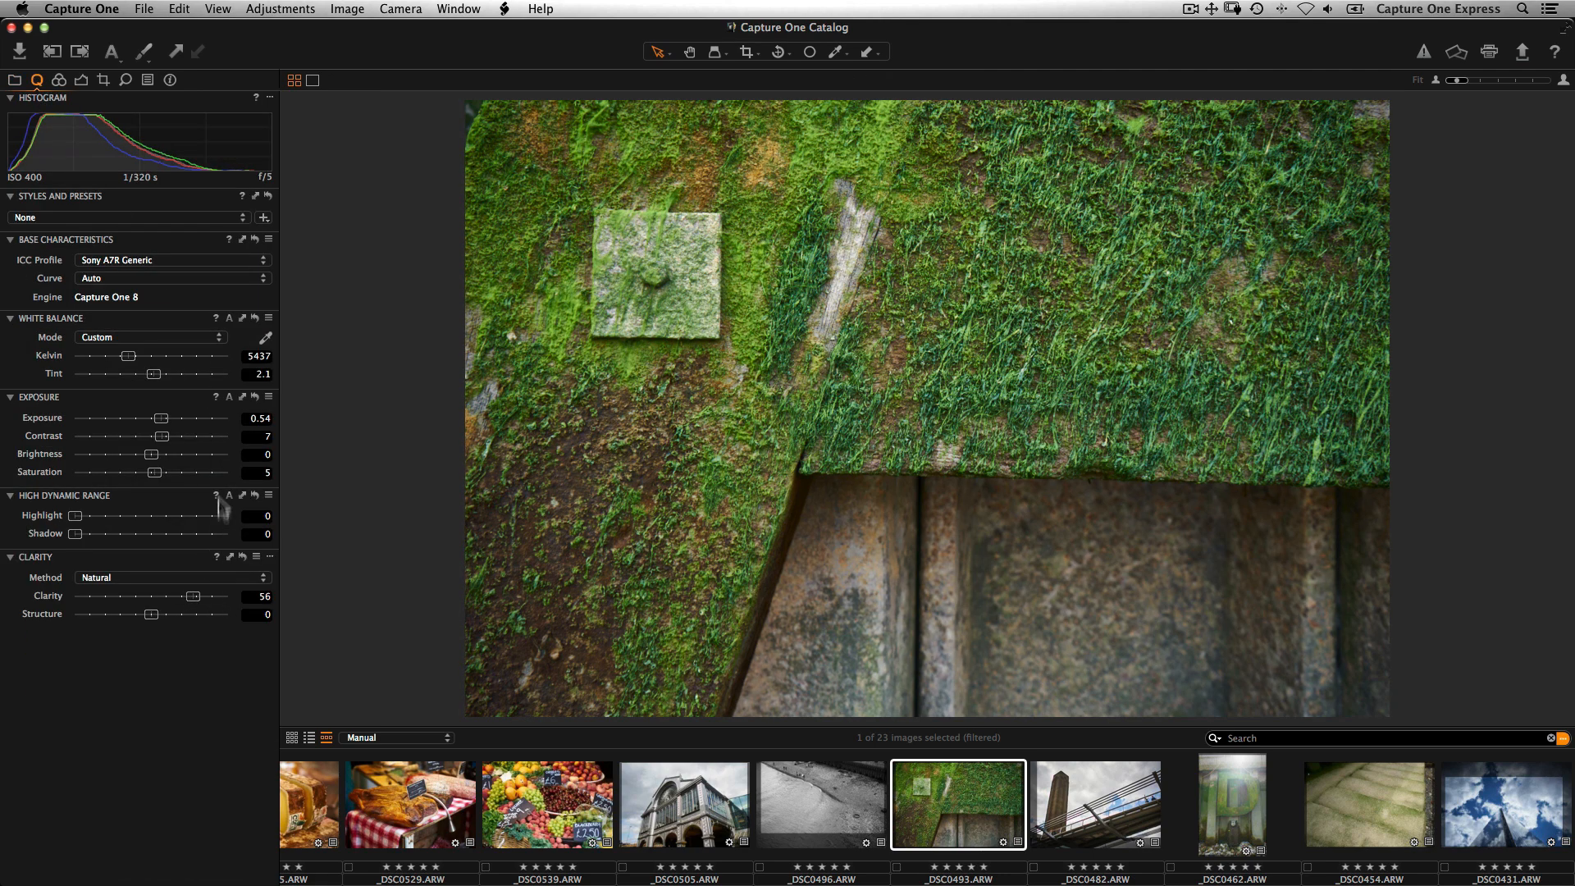
drag(162, 419, 167, 436)
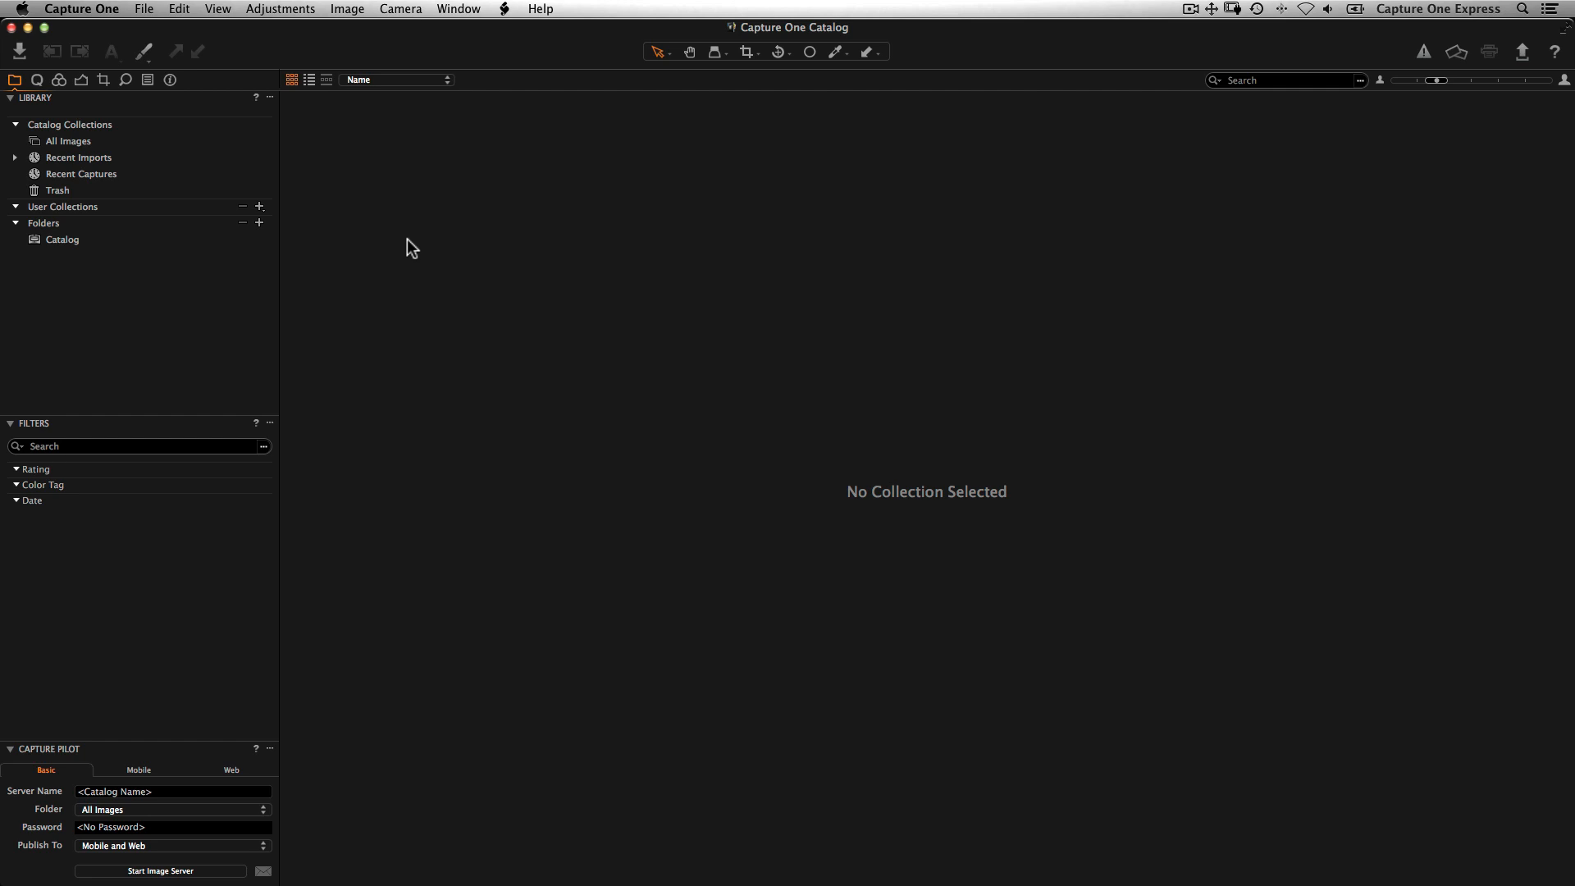
- Begin an image import with the Sony Images folder on Image Drive as the source, including its subfolders
click(19, 52)
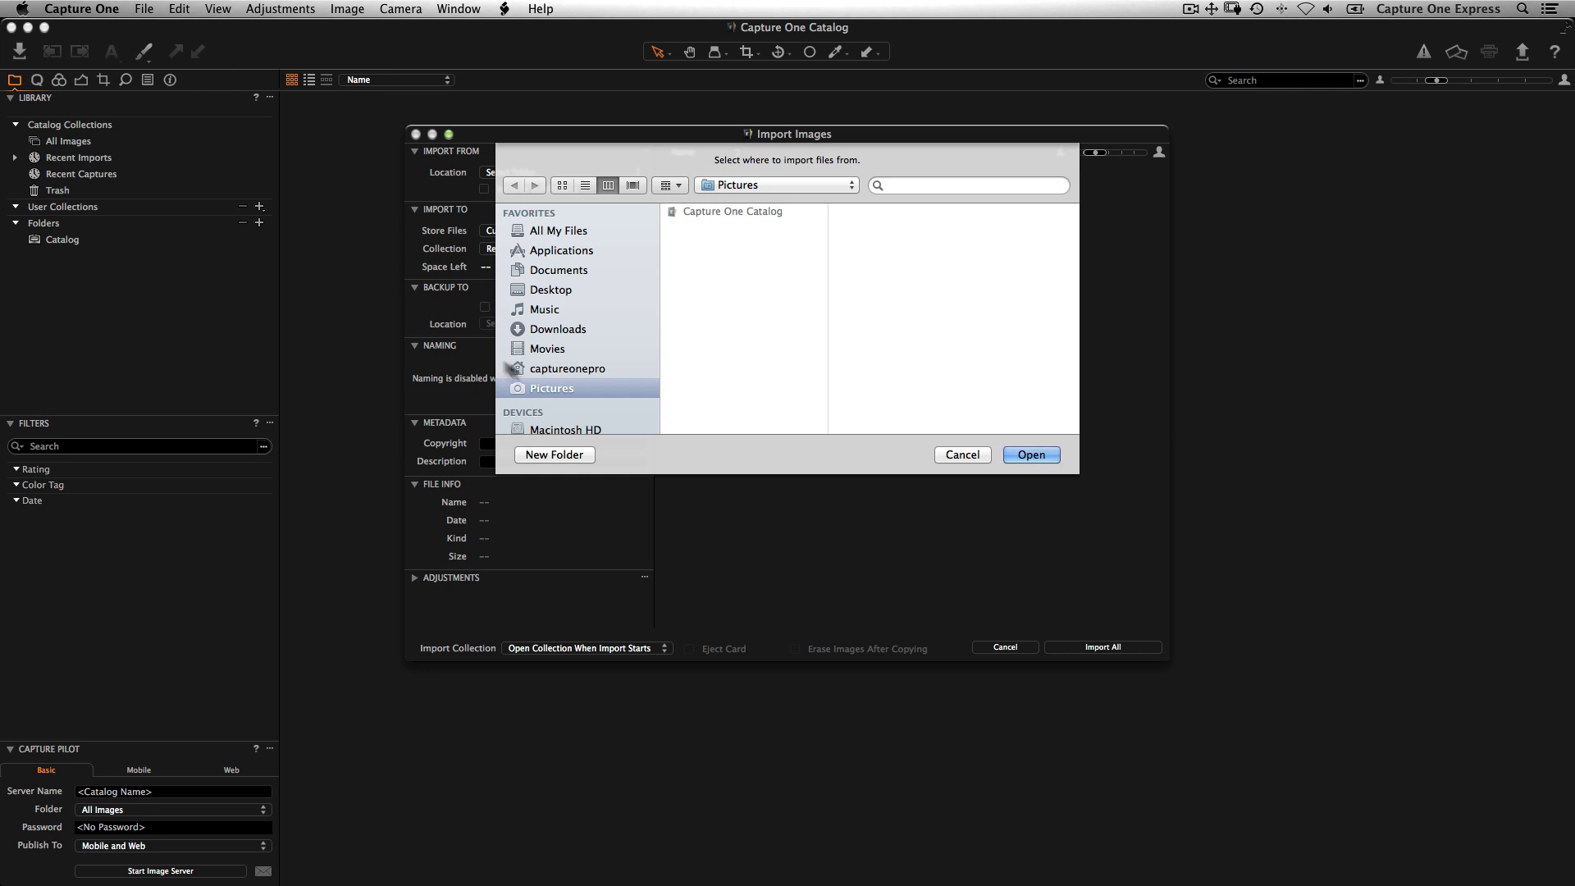
scroll(587, 346, down, 5)
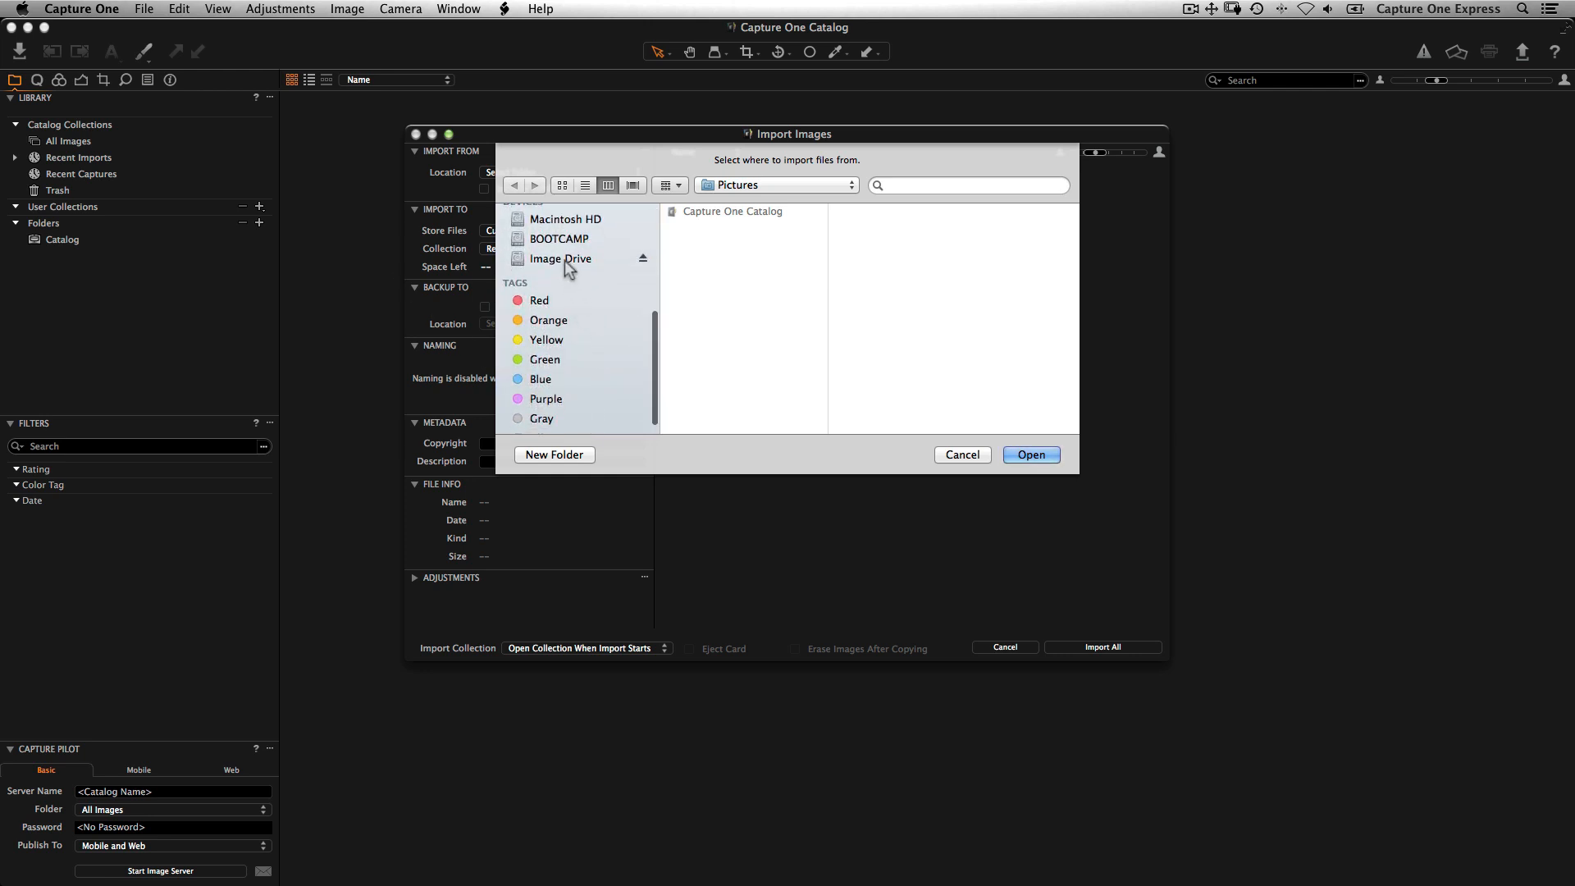
click(564, 260)
click(707, 224)
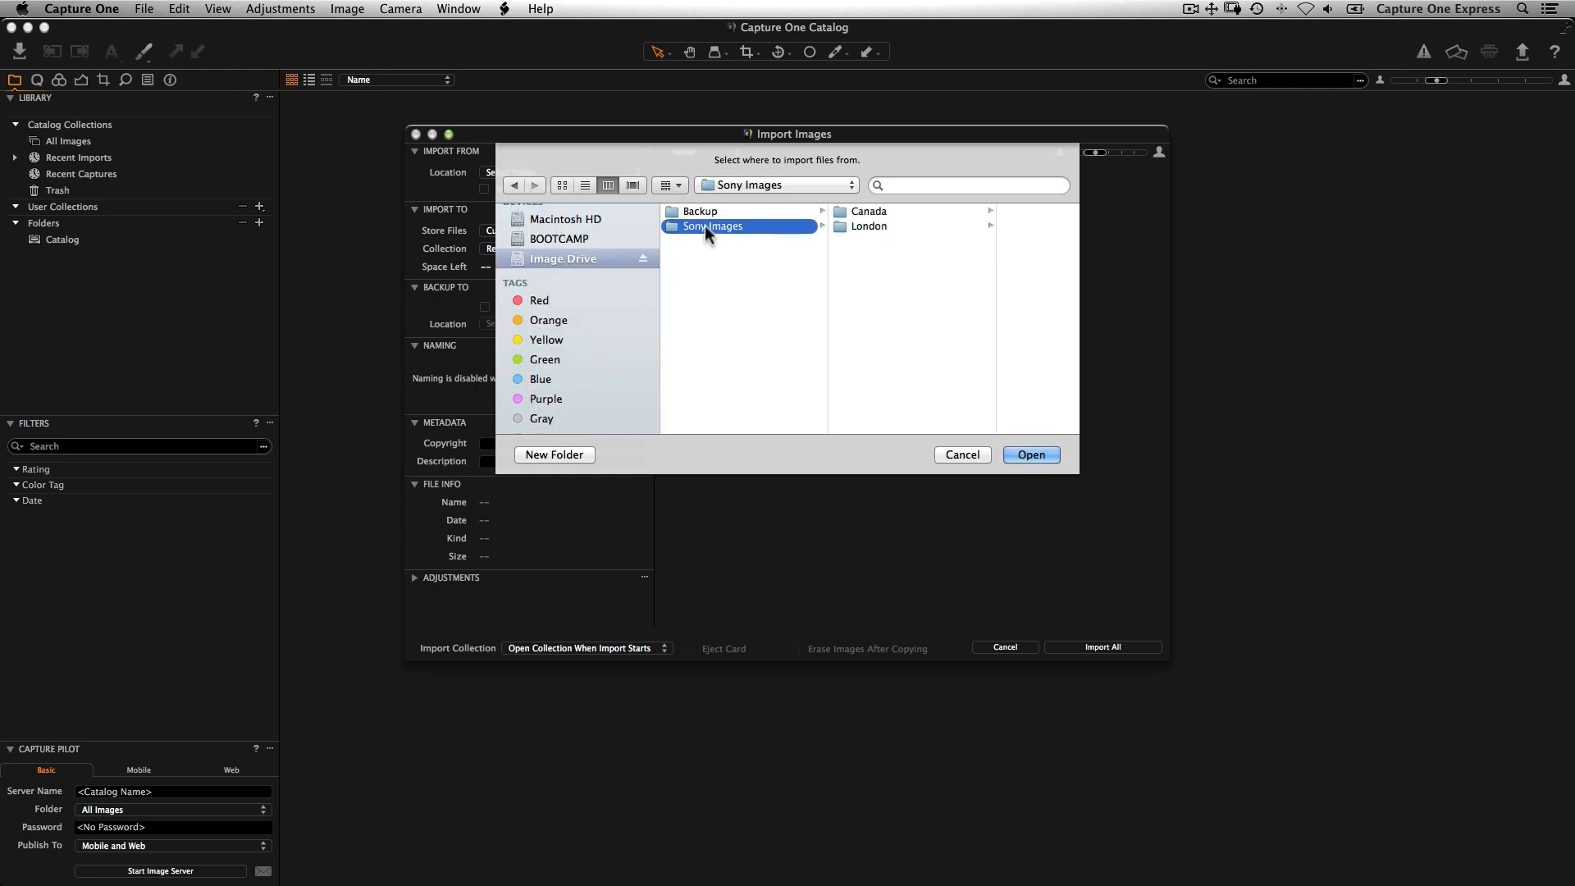
click(1036, 452)
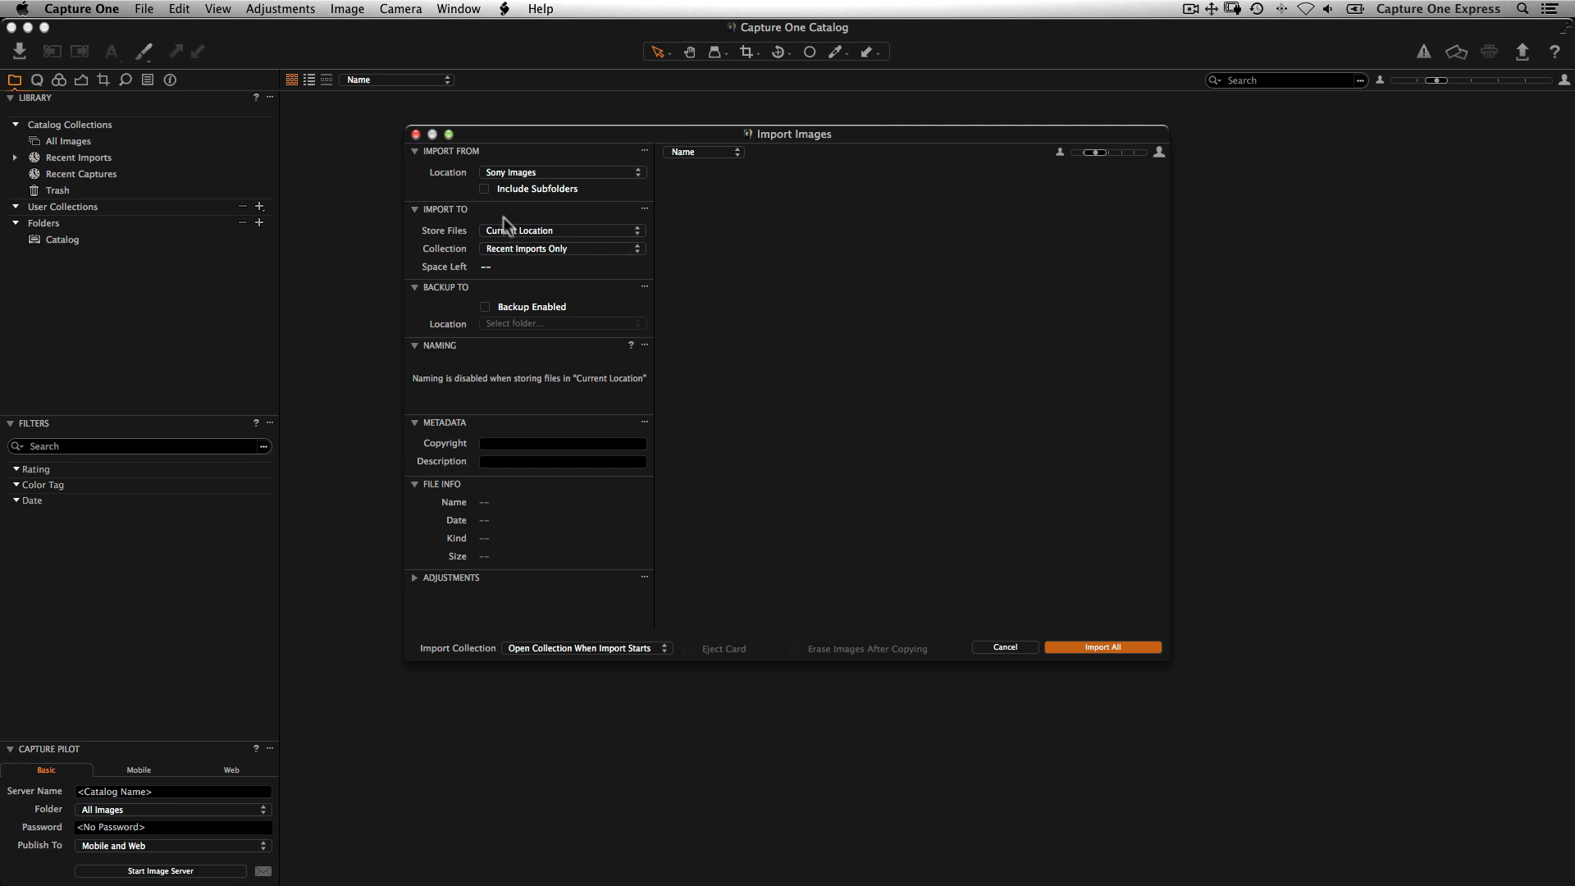
click(484, 189)
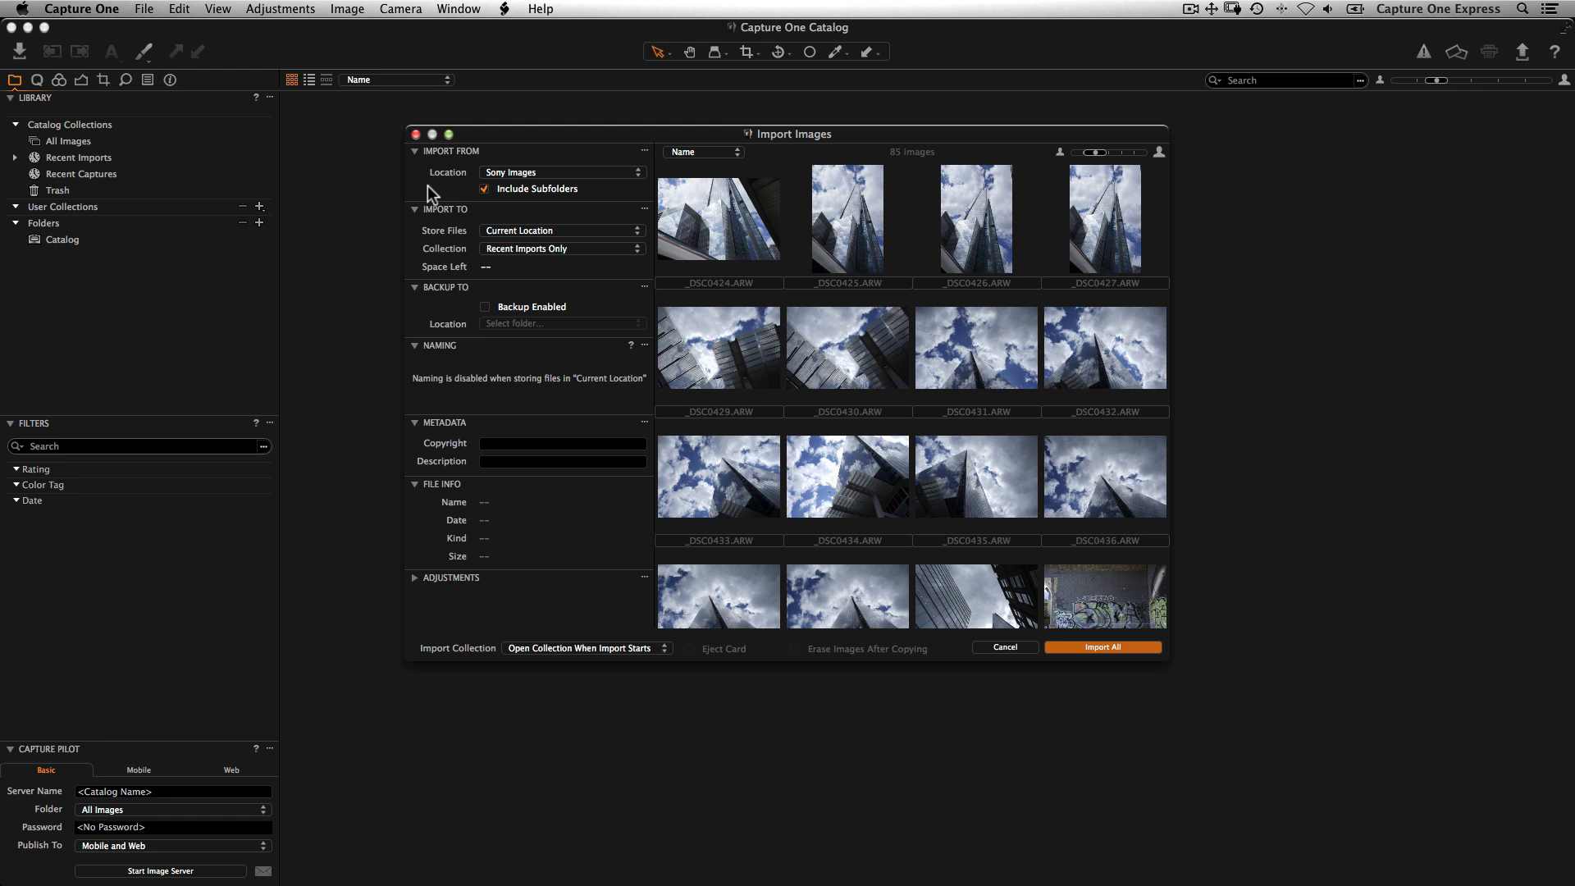
- Choose Current Location for storing the imported files and Recent Imports Only as their collection
click(628, 233)
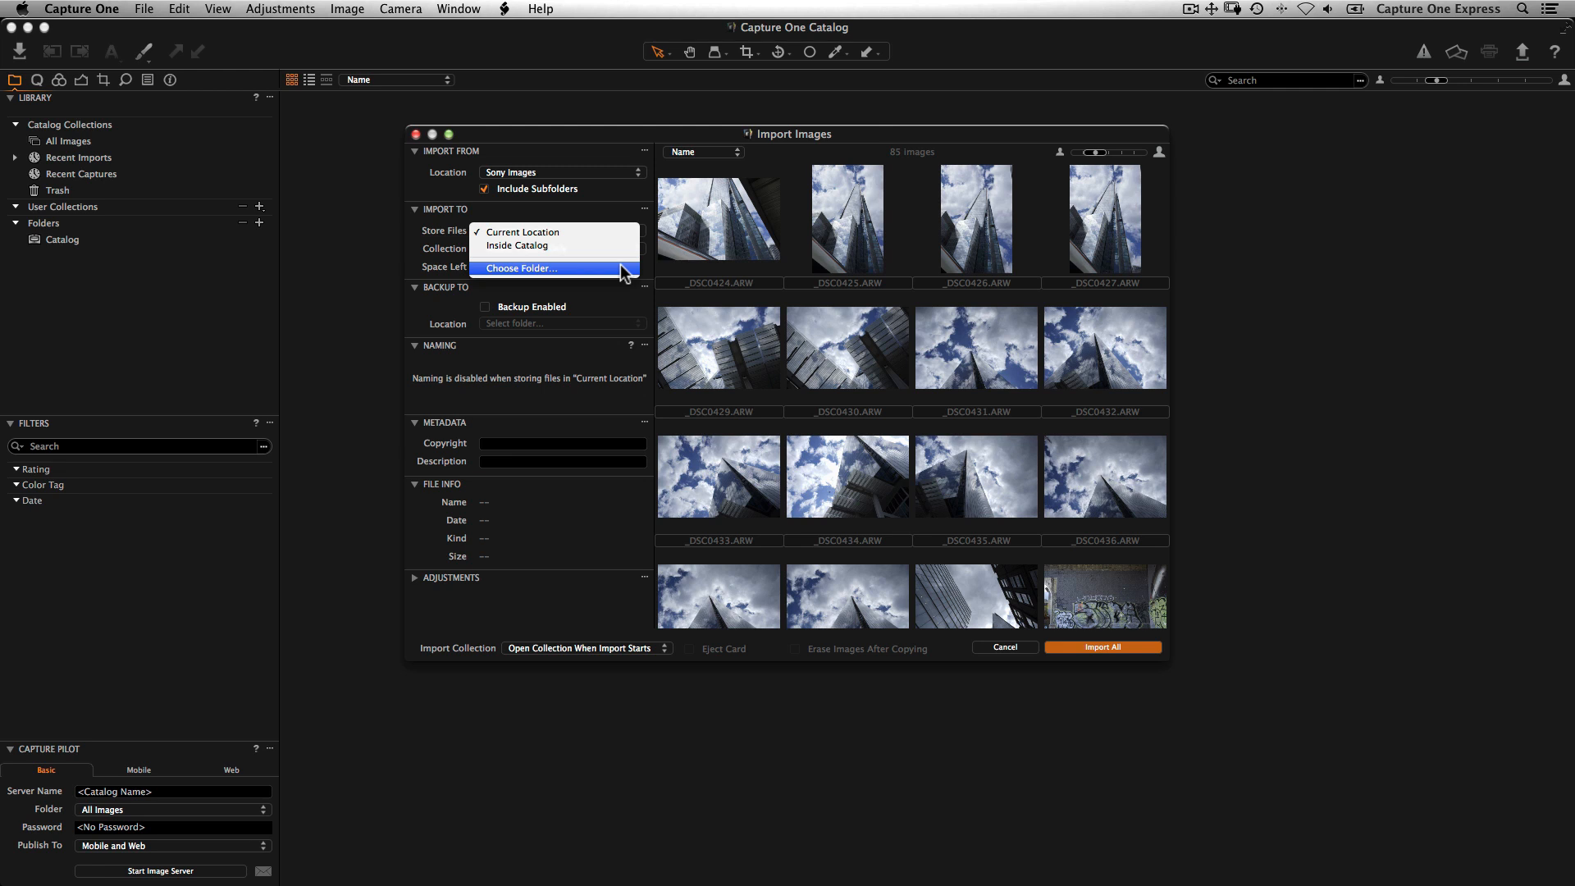
click(608, 233)
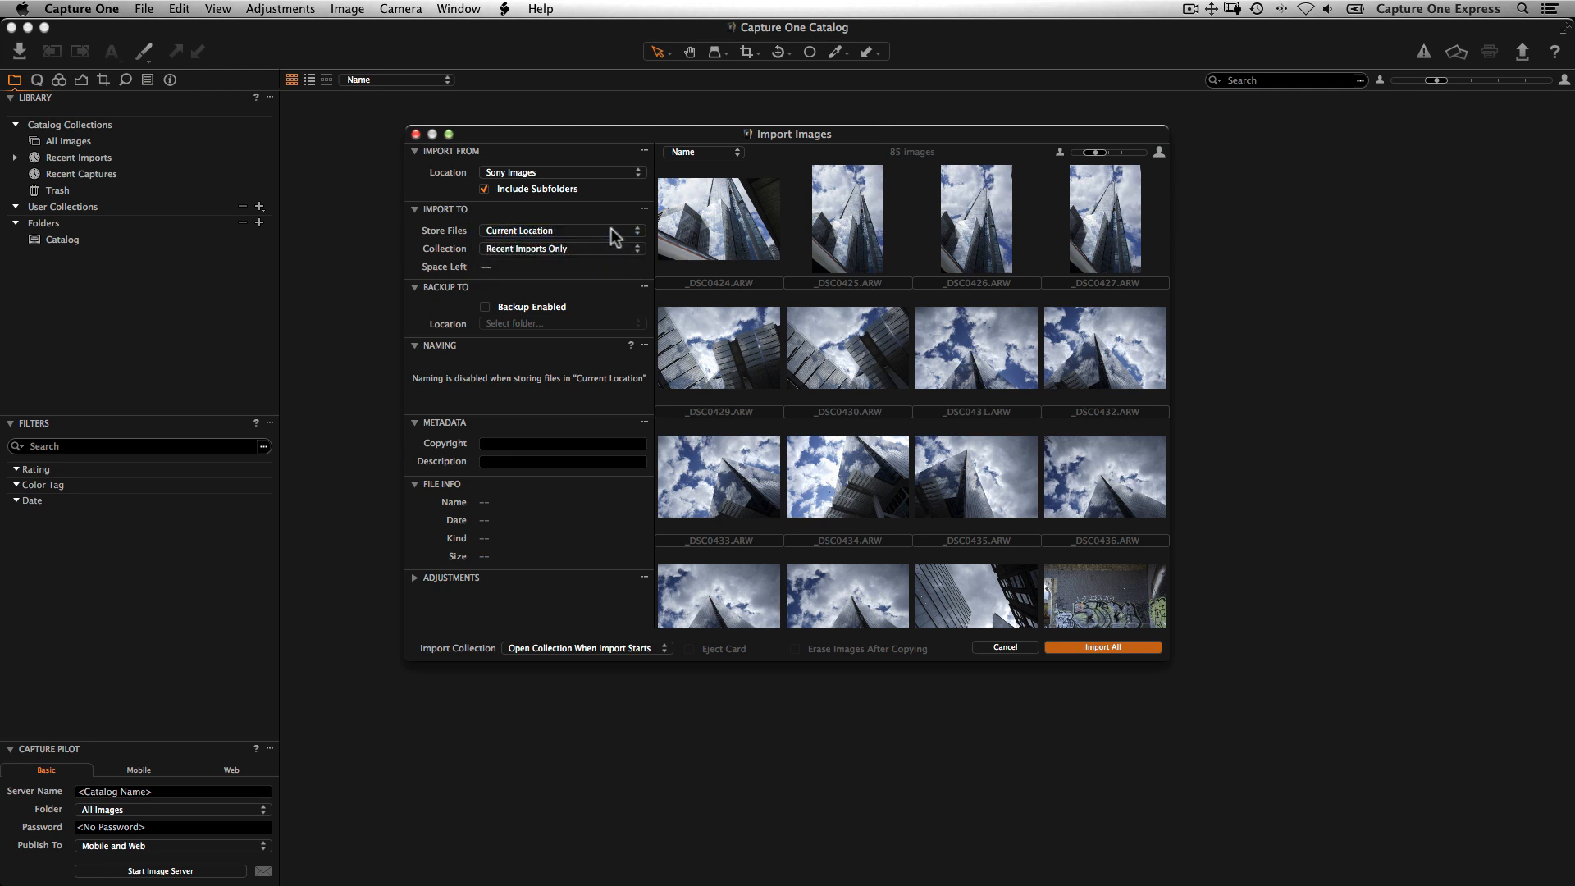
click(617, 256)
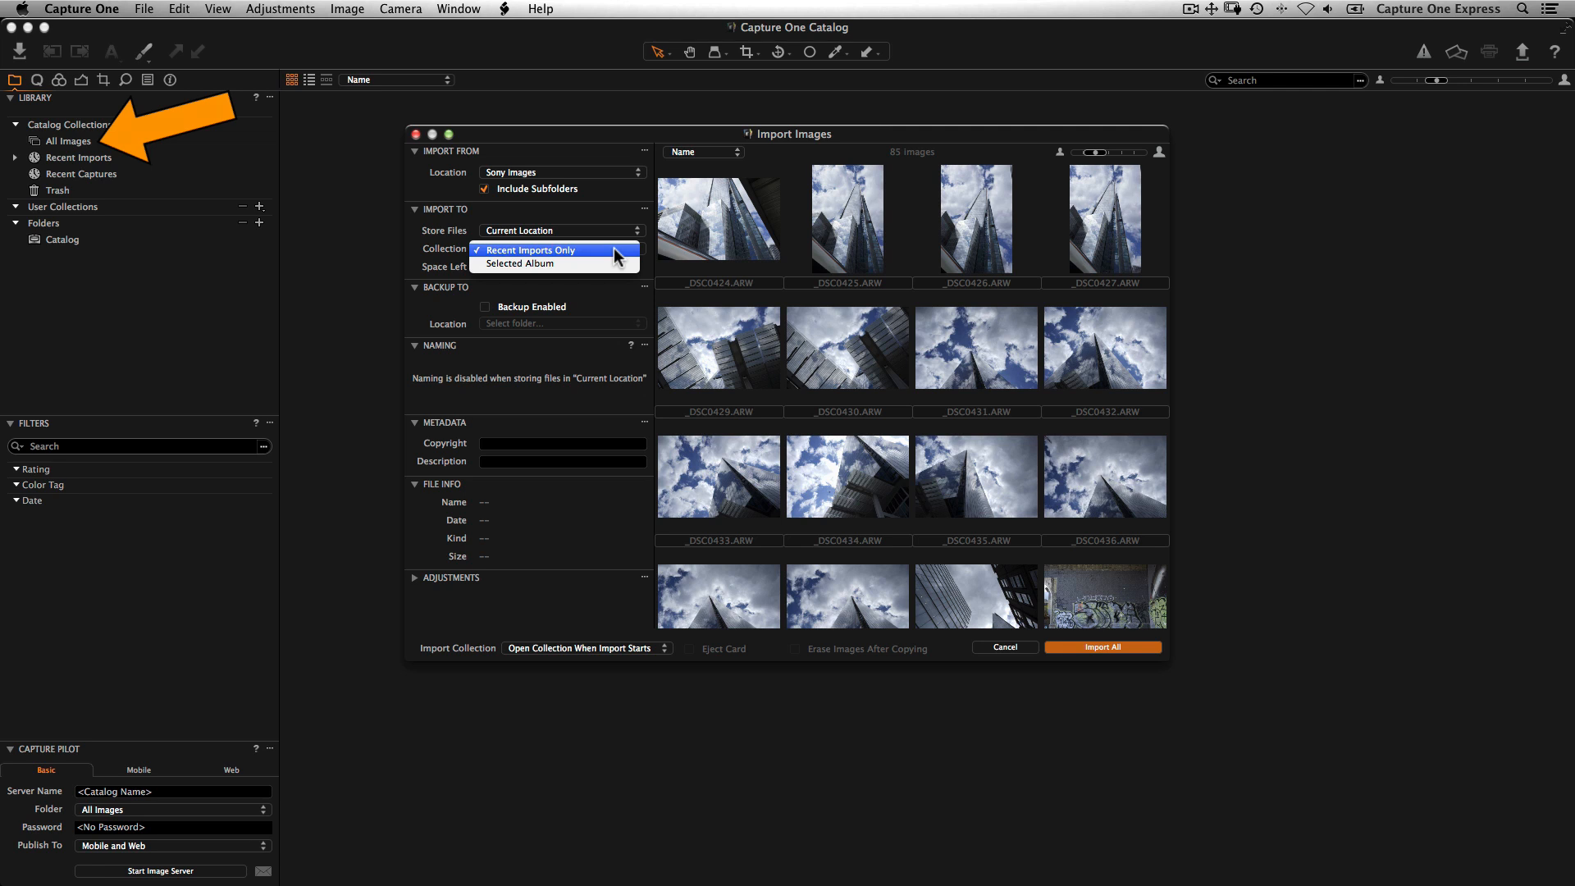
click(616, 251)
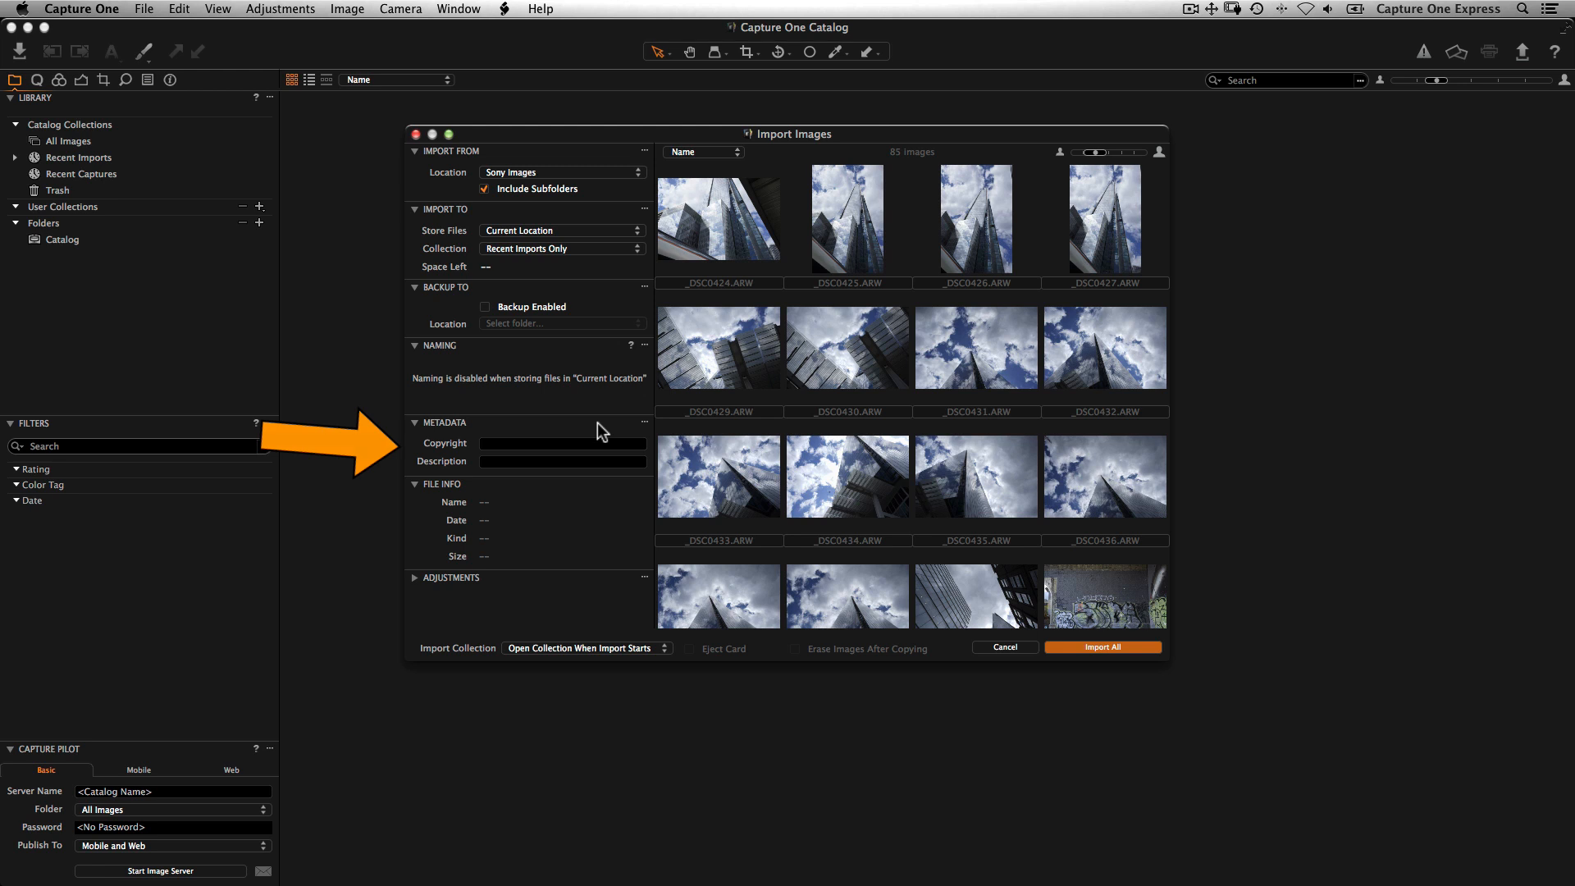
- Examine the built-in styles and built-in presets available as import adjustments, without applying one
click(414, 579)
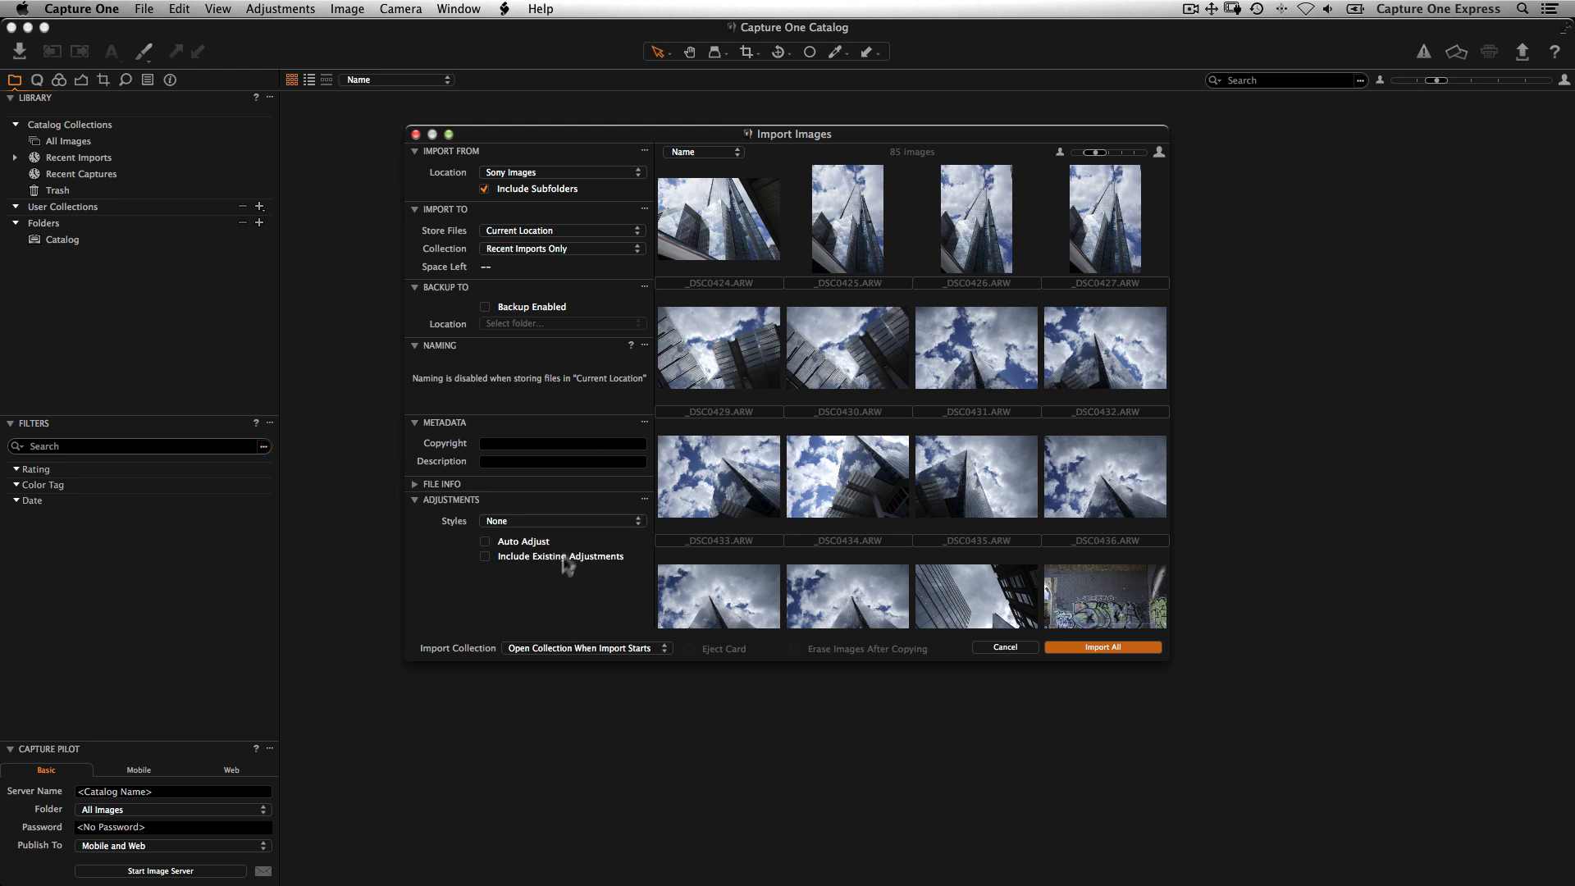
click(573, 522)
mouse_move(507, 572)
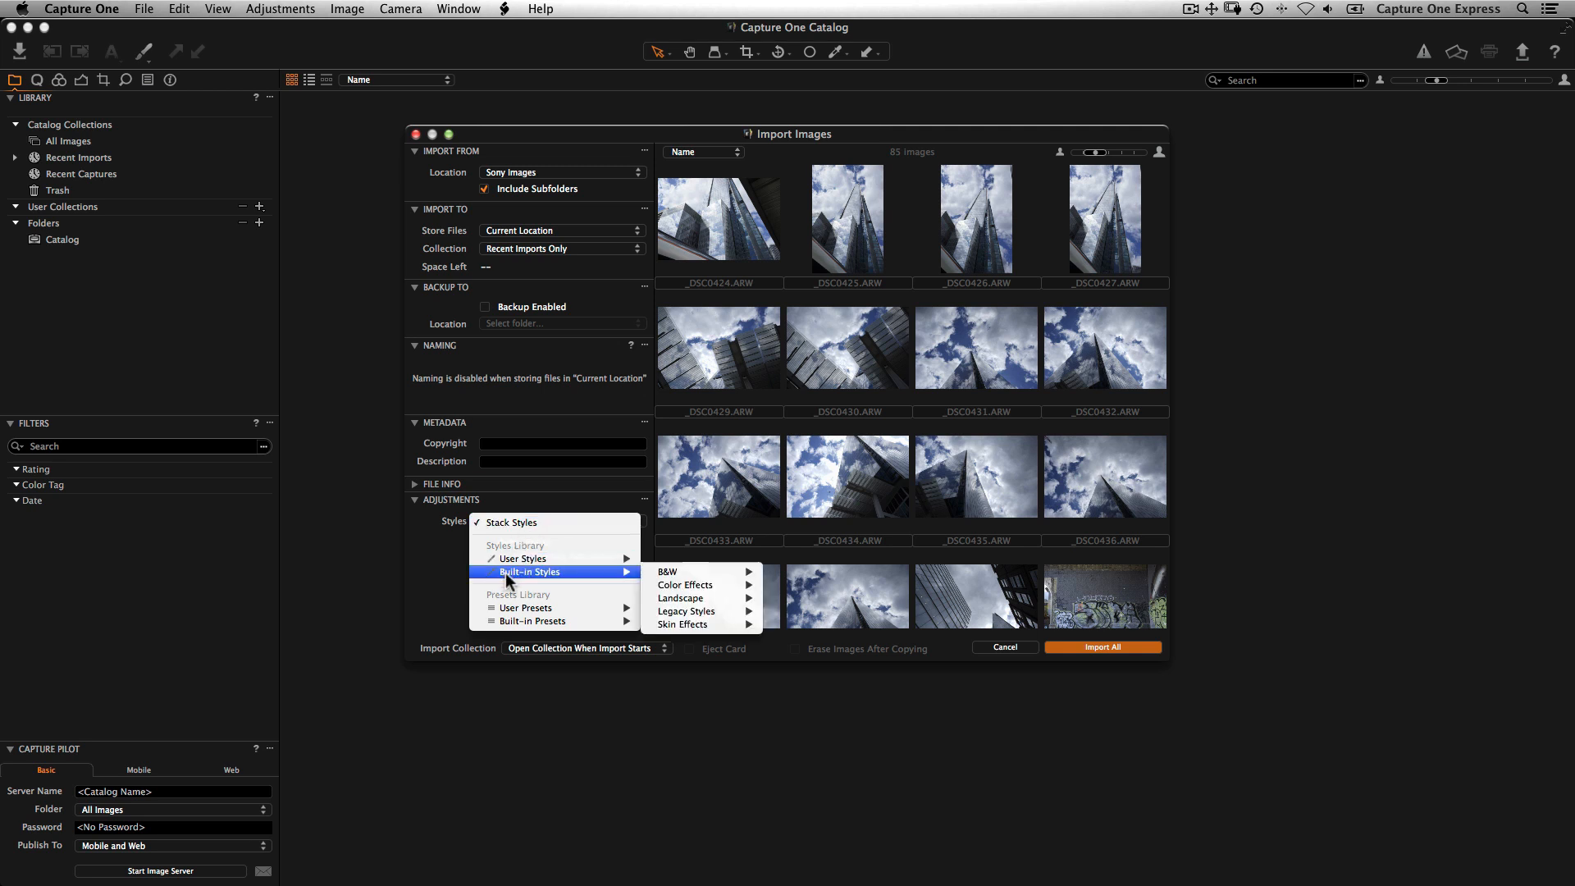
mouse_move(661, 577)
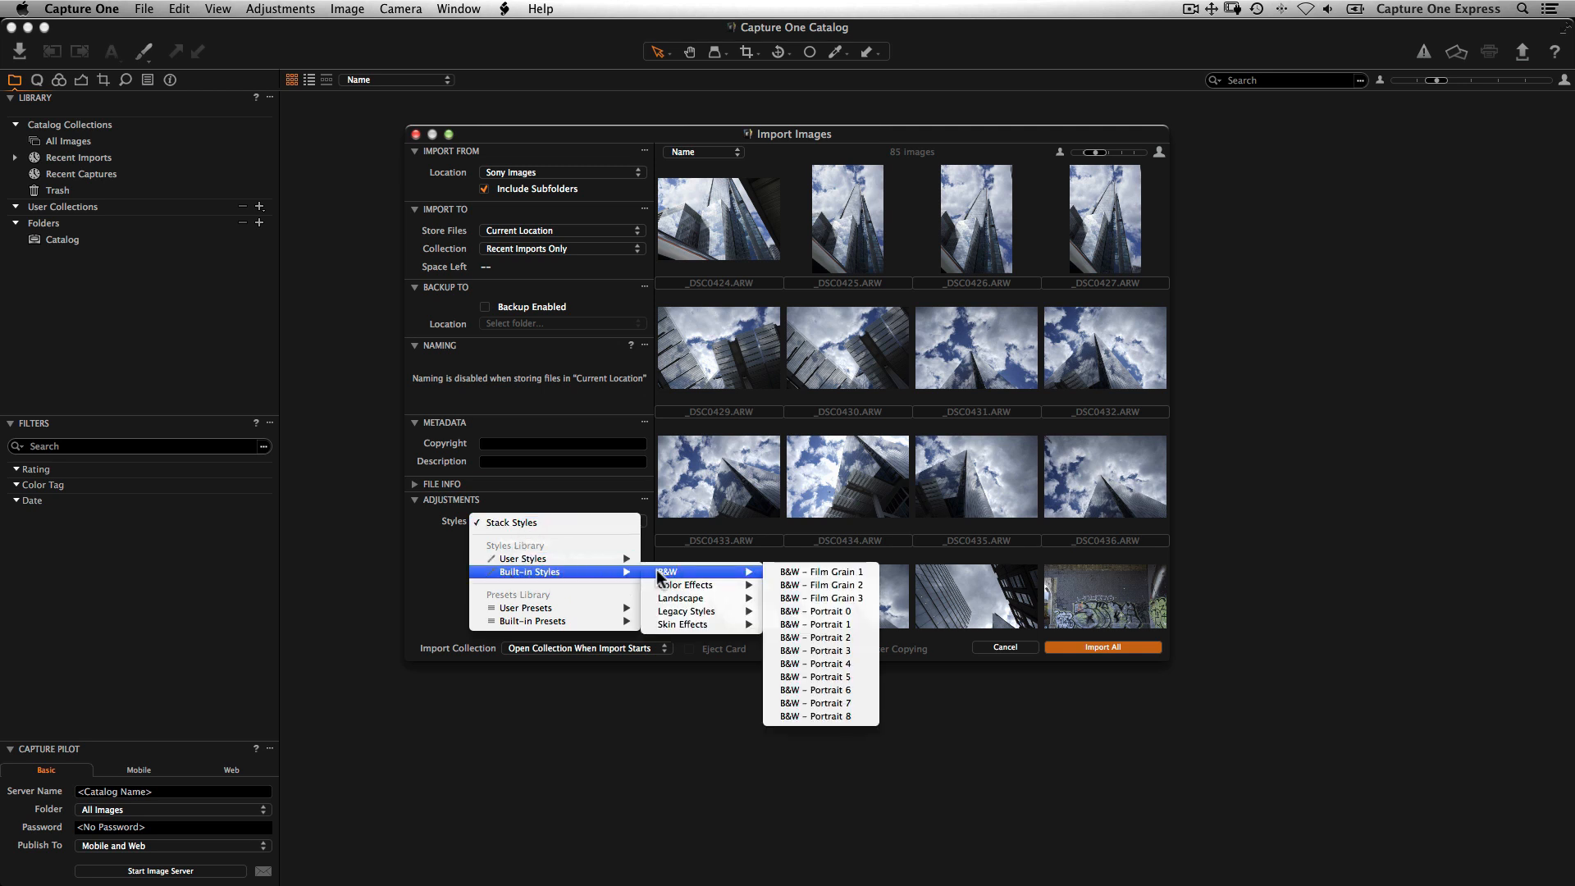
mouse_move(527, 622)
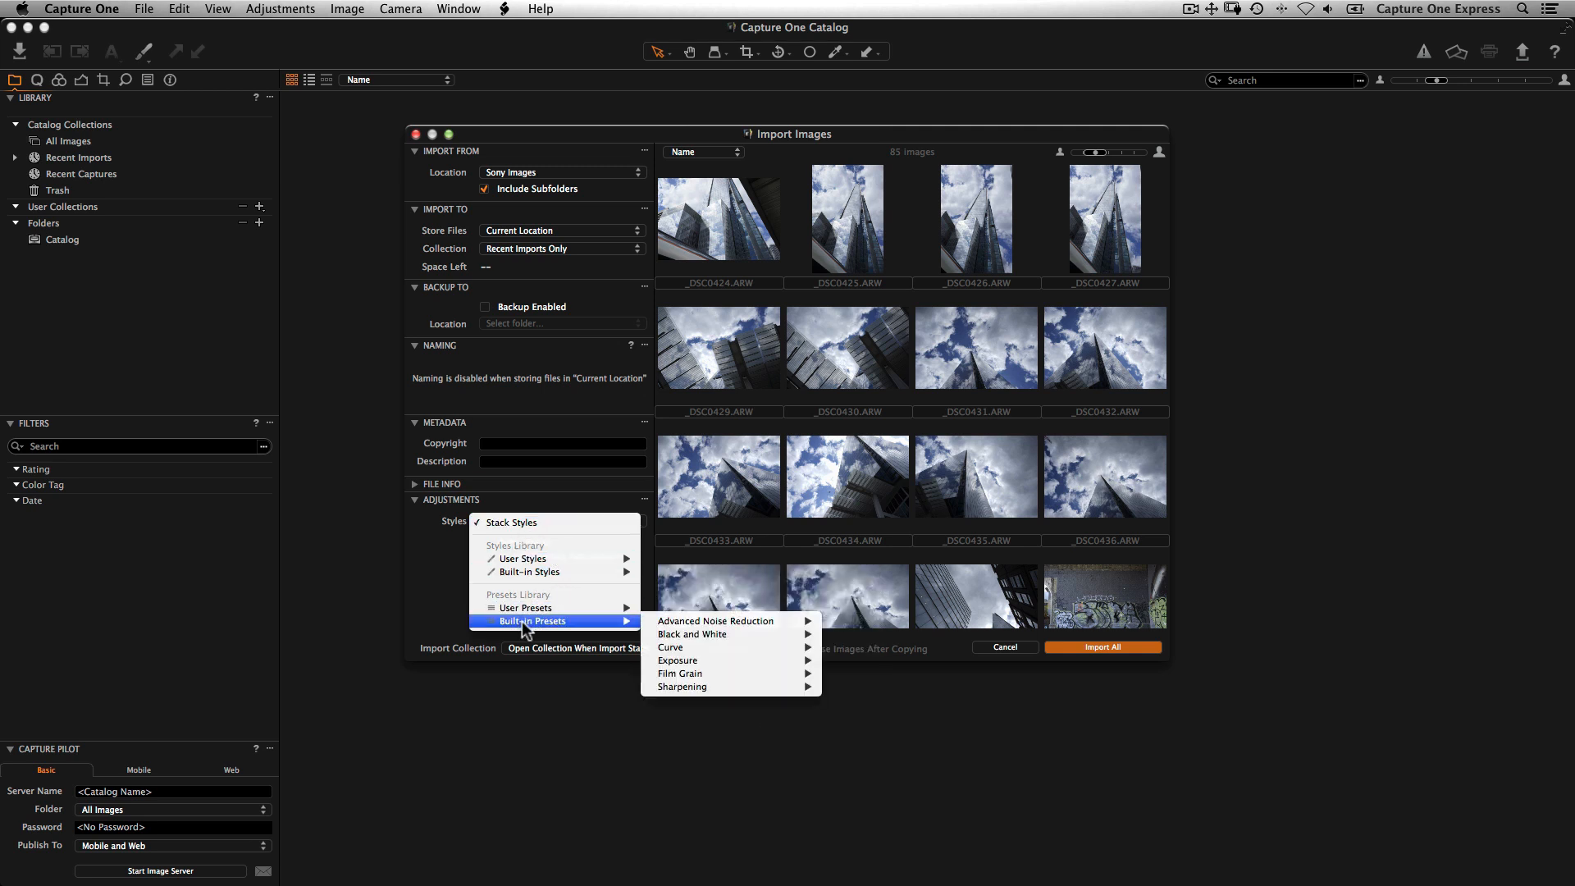
mouse_move(664, 637)
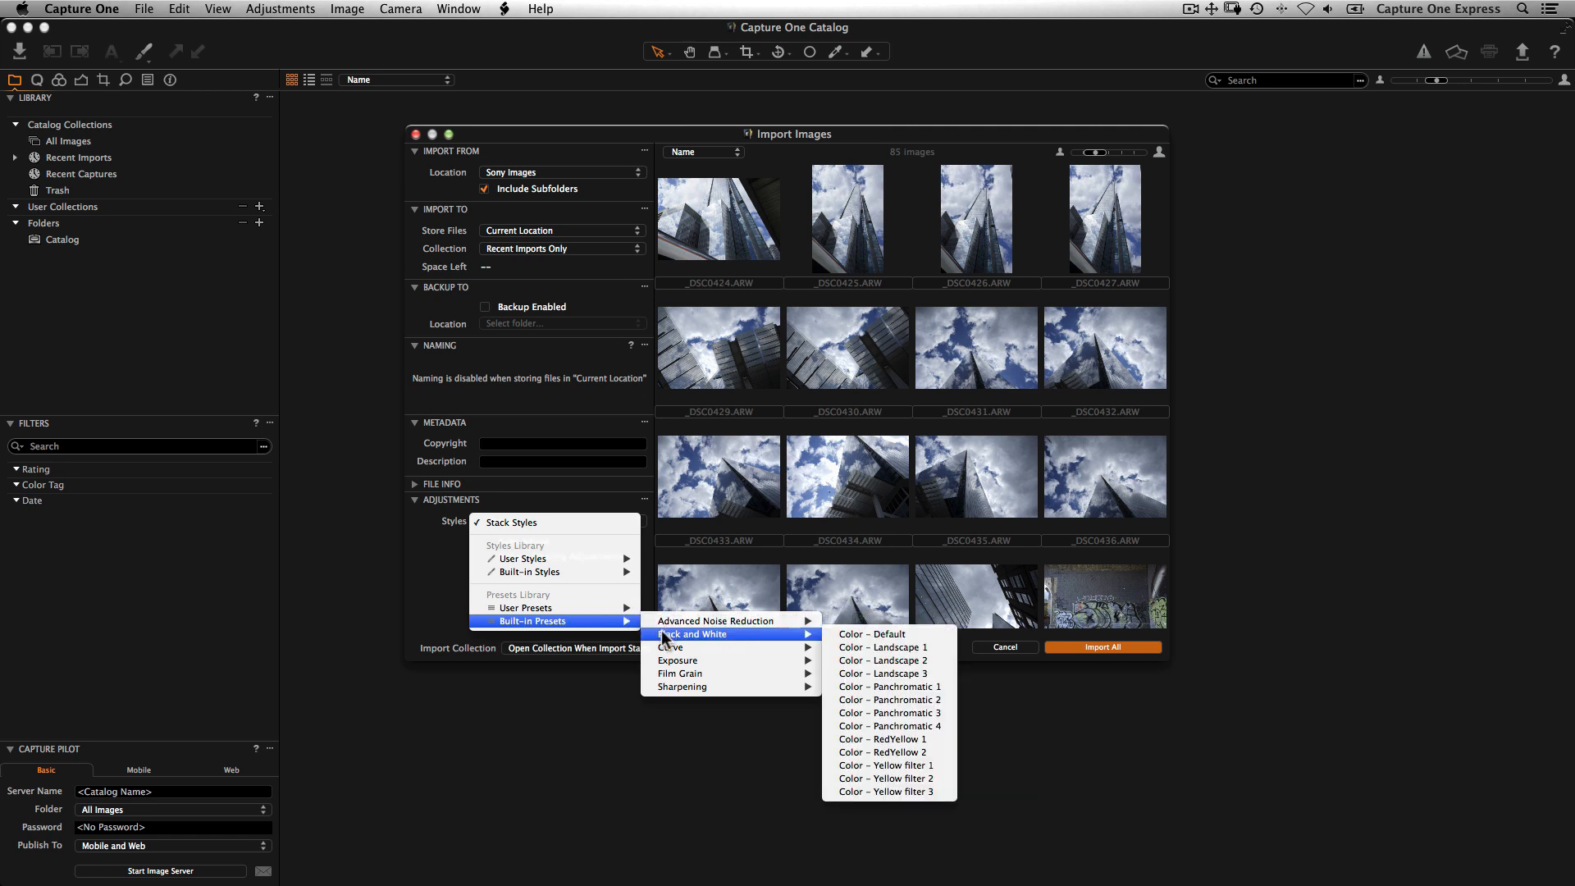
click(428, 572)
- Enable Auto Adjust for the import and import all the images
click(486, 542)
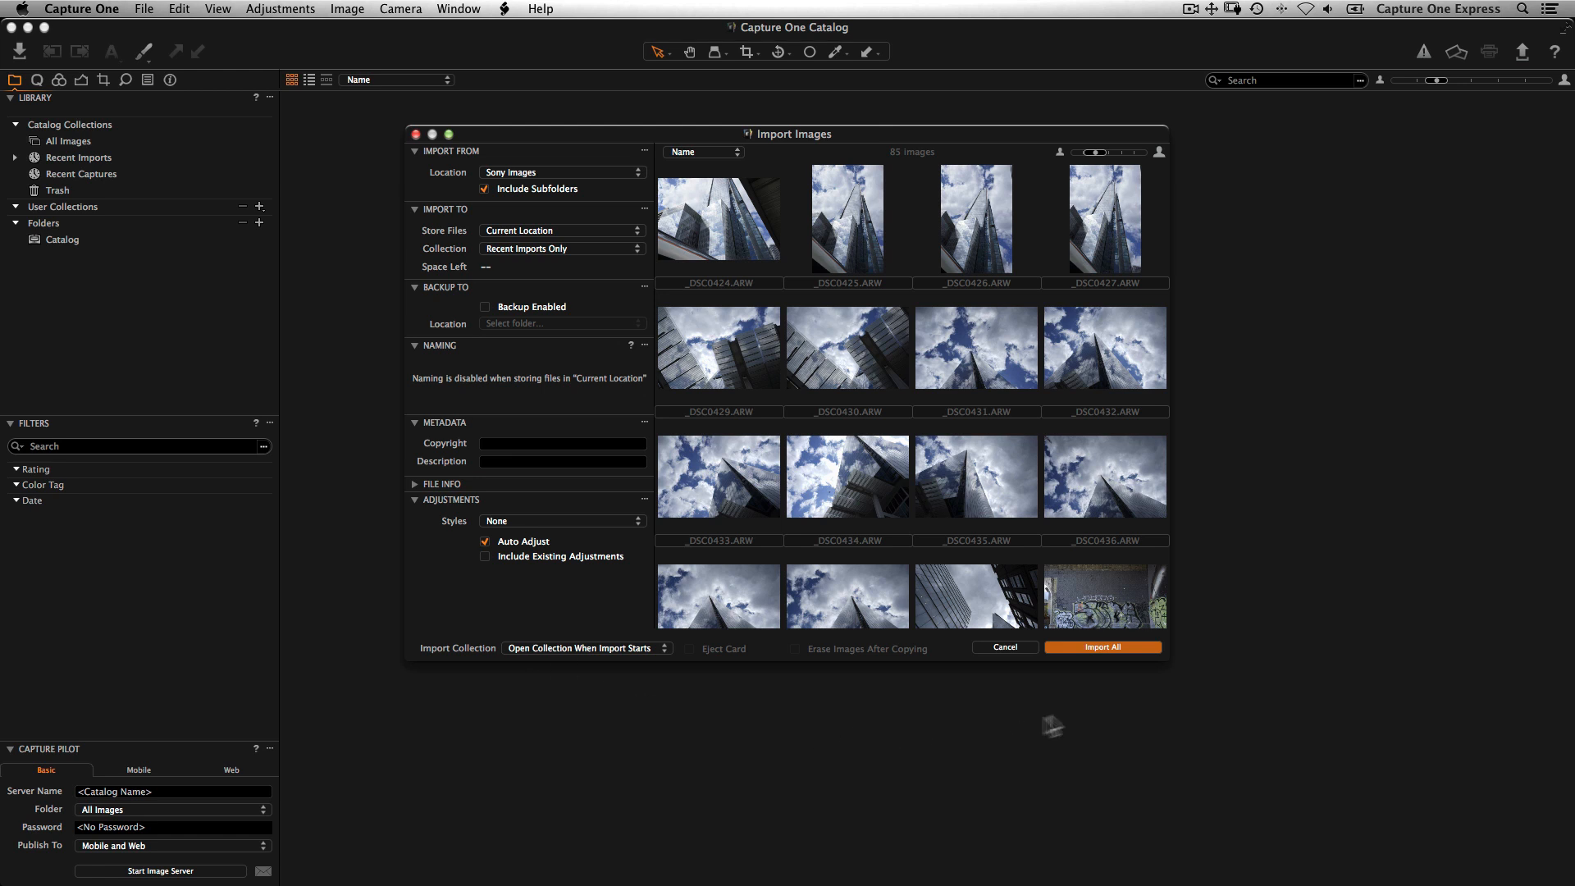
click(1092, 649)
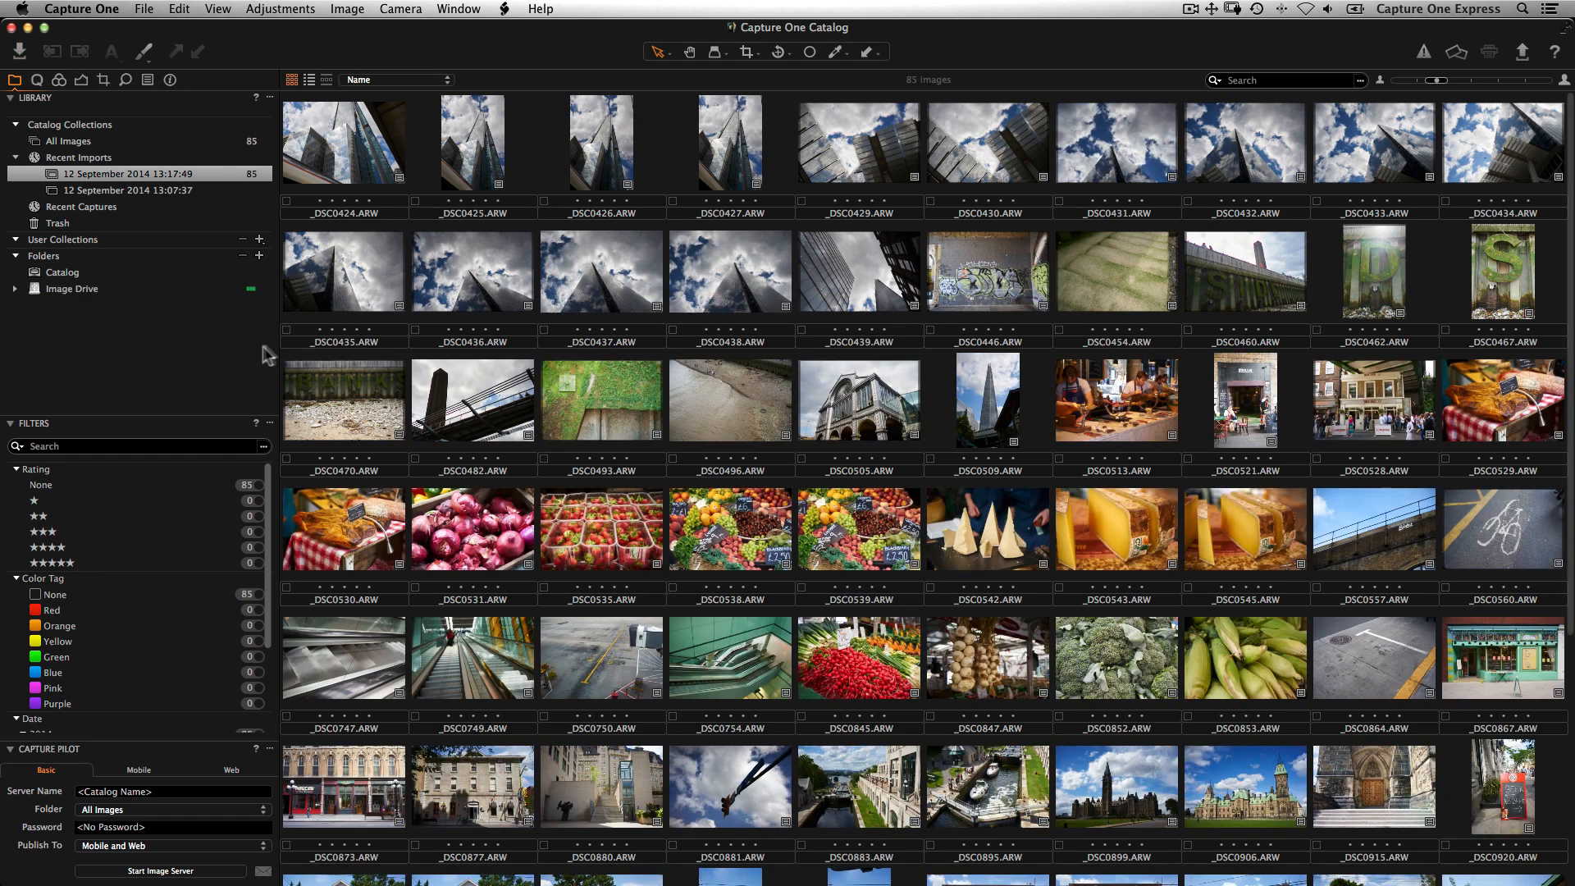
- Move _DSC0424.ARW, _DSC0425.ARW and _DSC0426.ARW from the Canada folder on Image Drive to the London folder
click(15, 288)
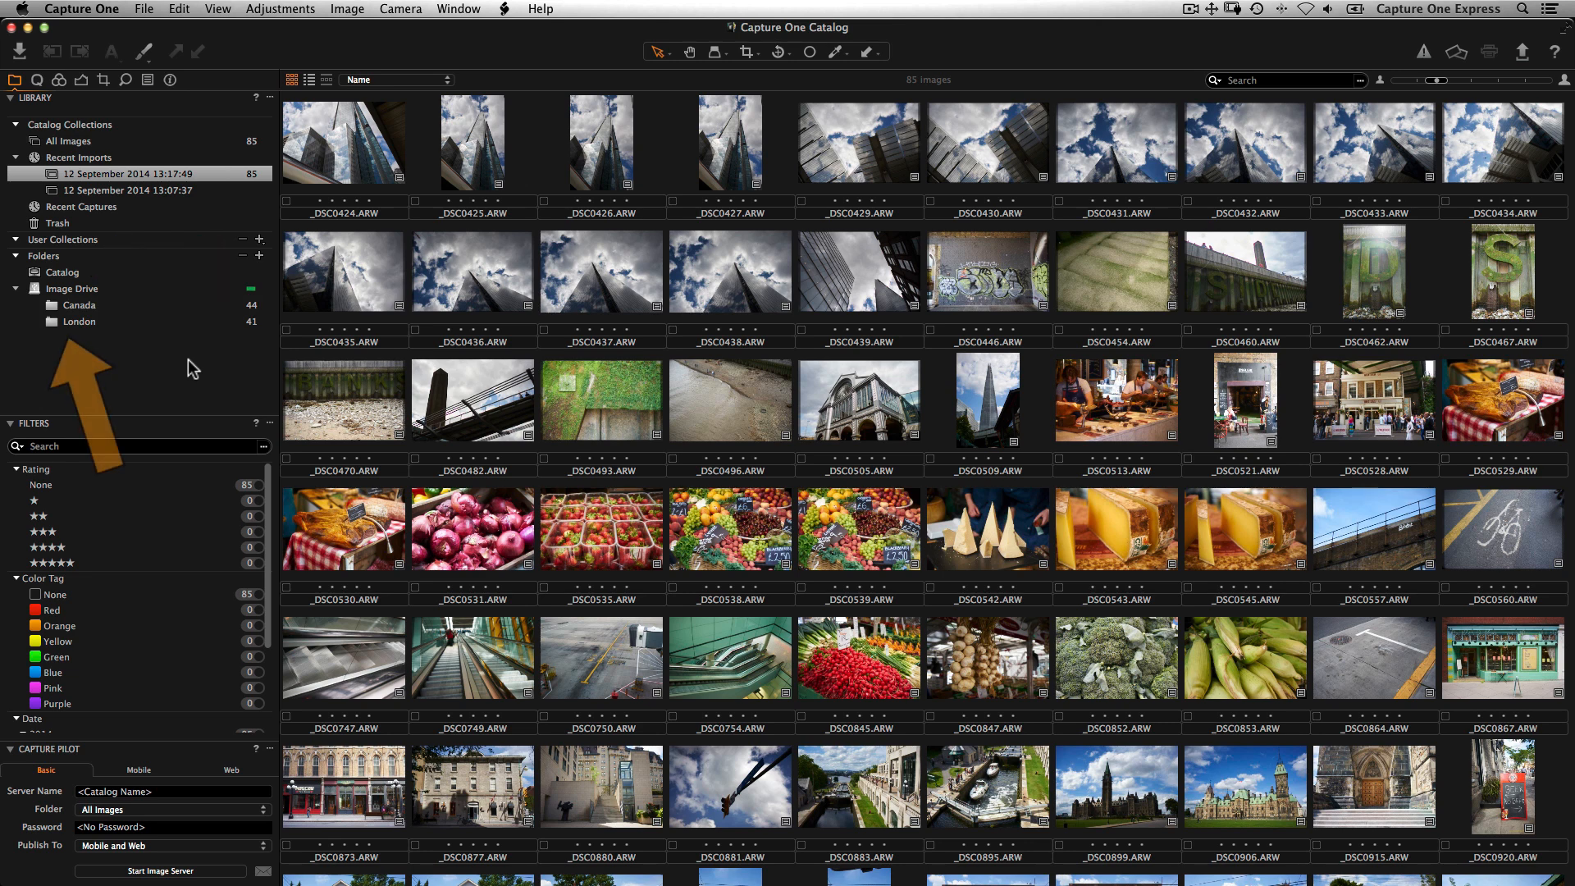
click(259, 307)
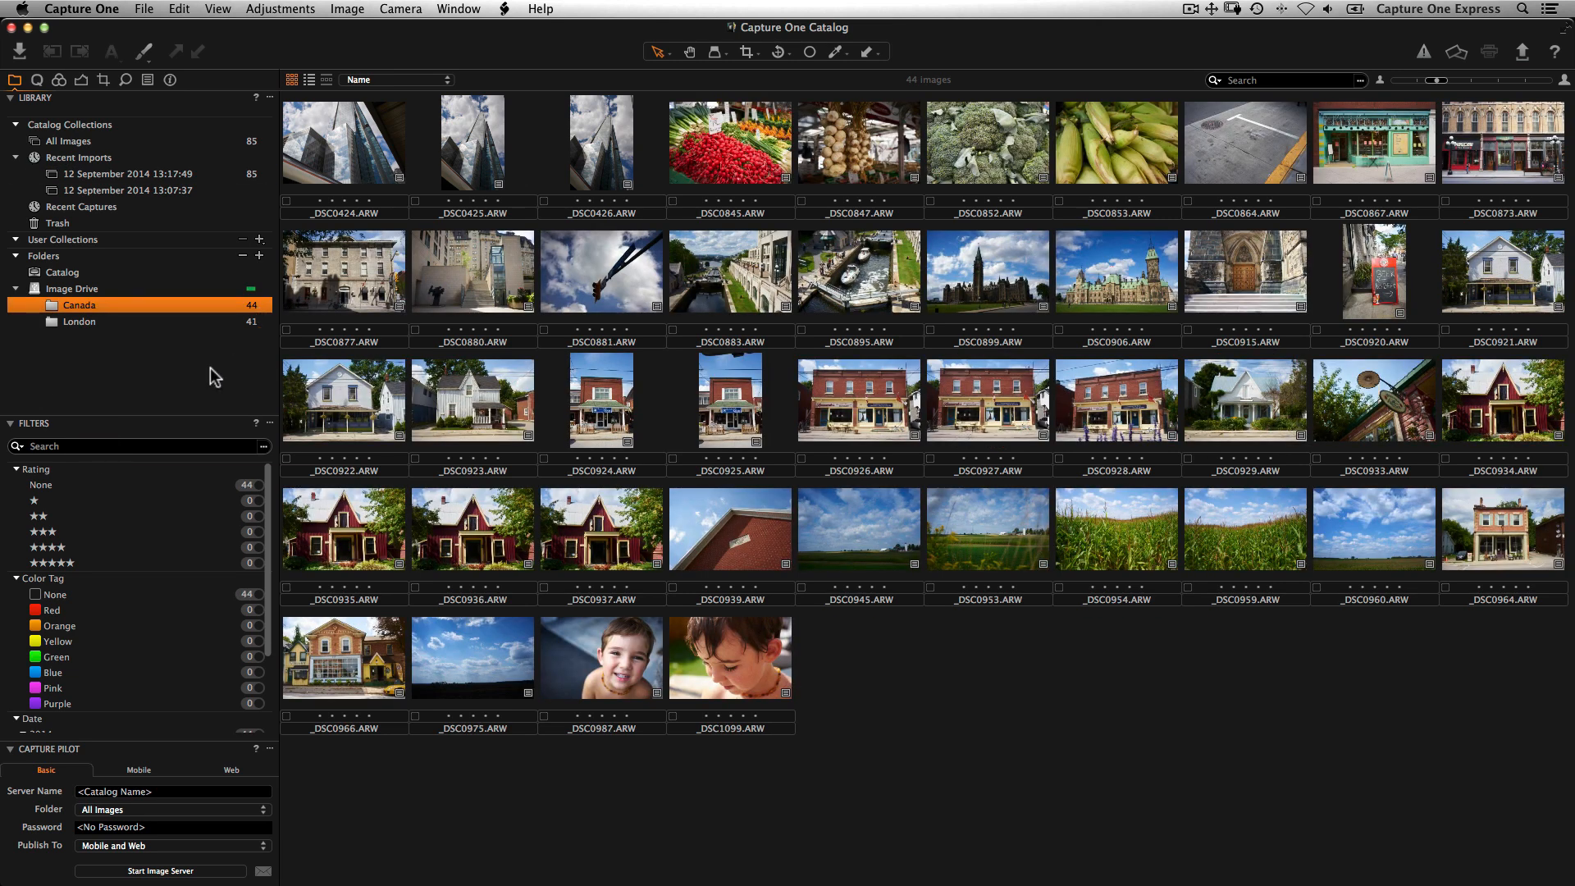
click(341, 185)
drag(342, 188, 215, 321)
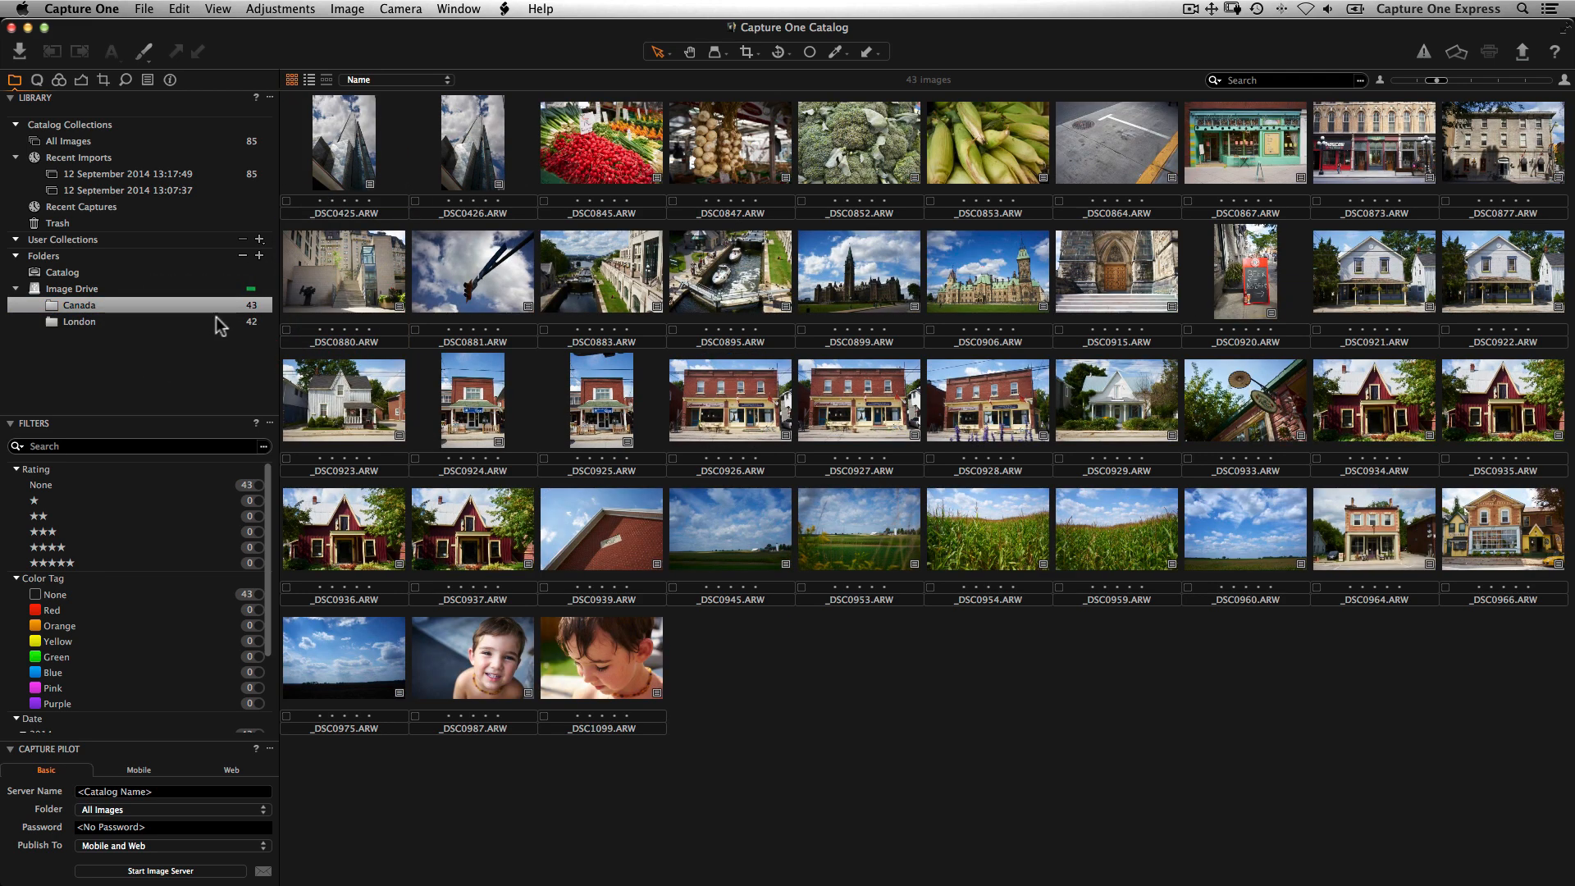
drag(339, 160, 205, 328)
drag(361, 177, 210, 328)
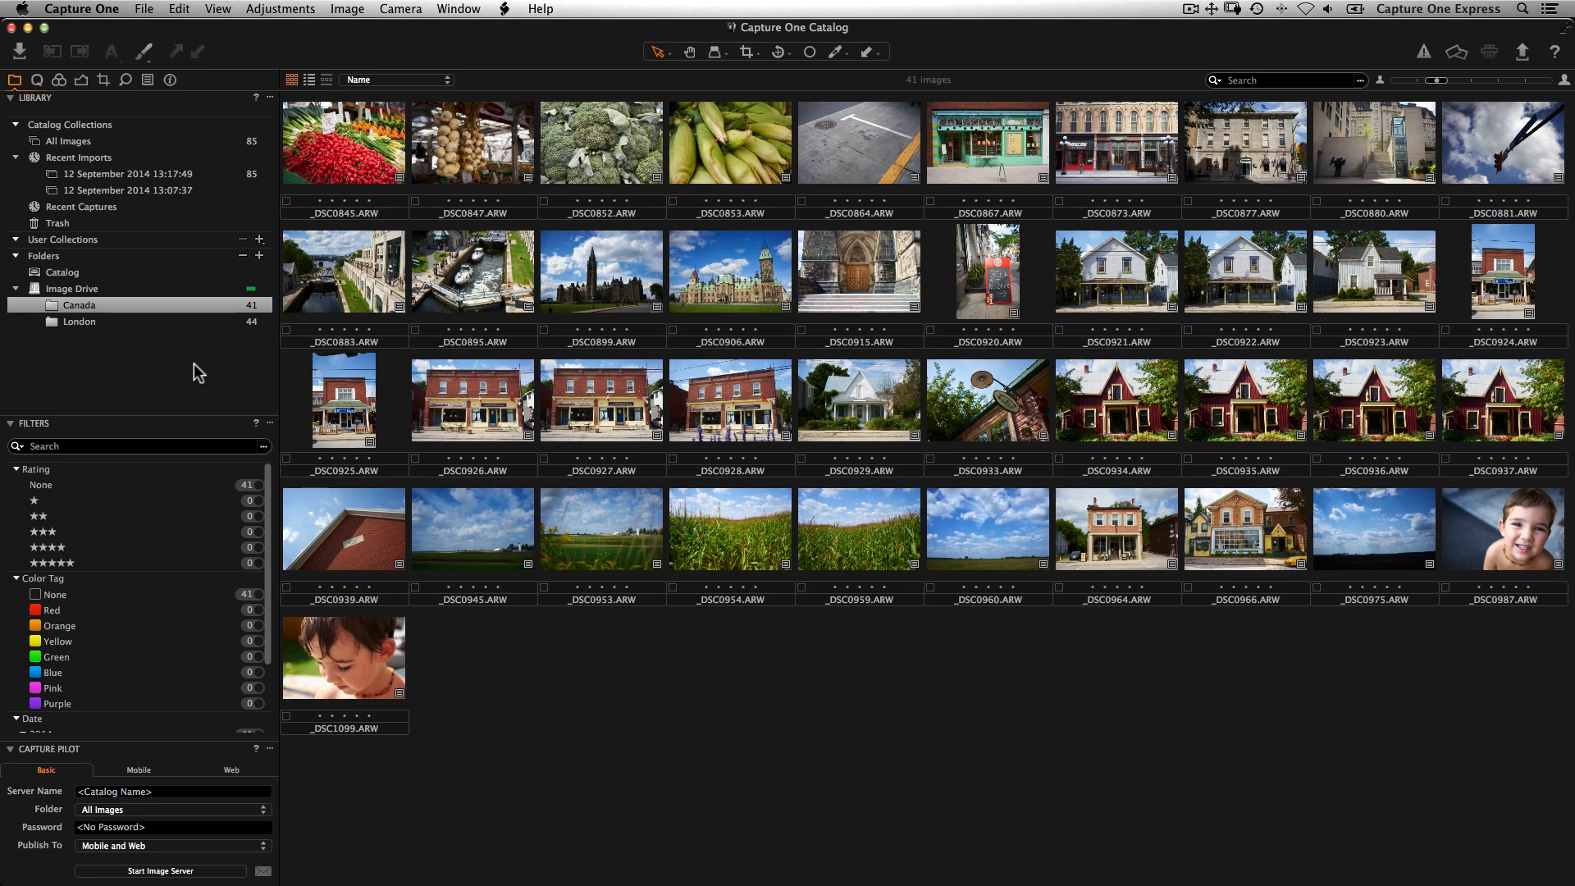
- Switch to Finder and move _DSC0987.ARW and _DSC1099.ARW from the Canada folder to the London folder
key(super+Tab)
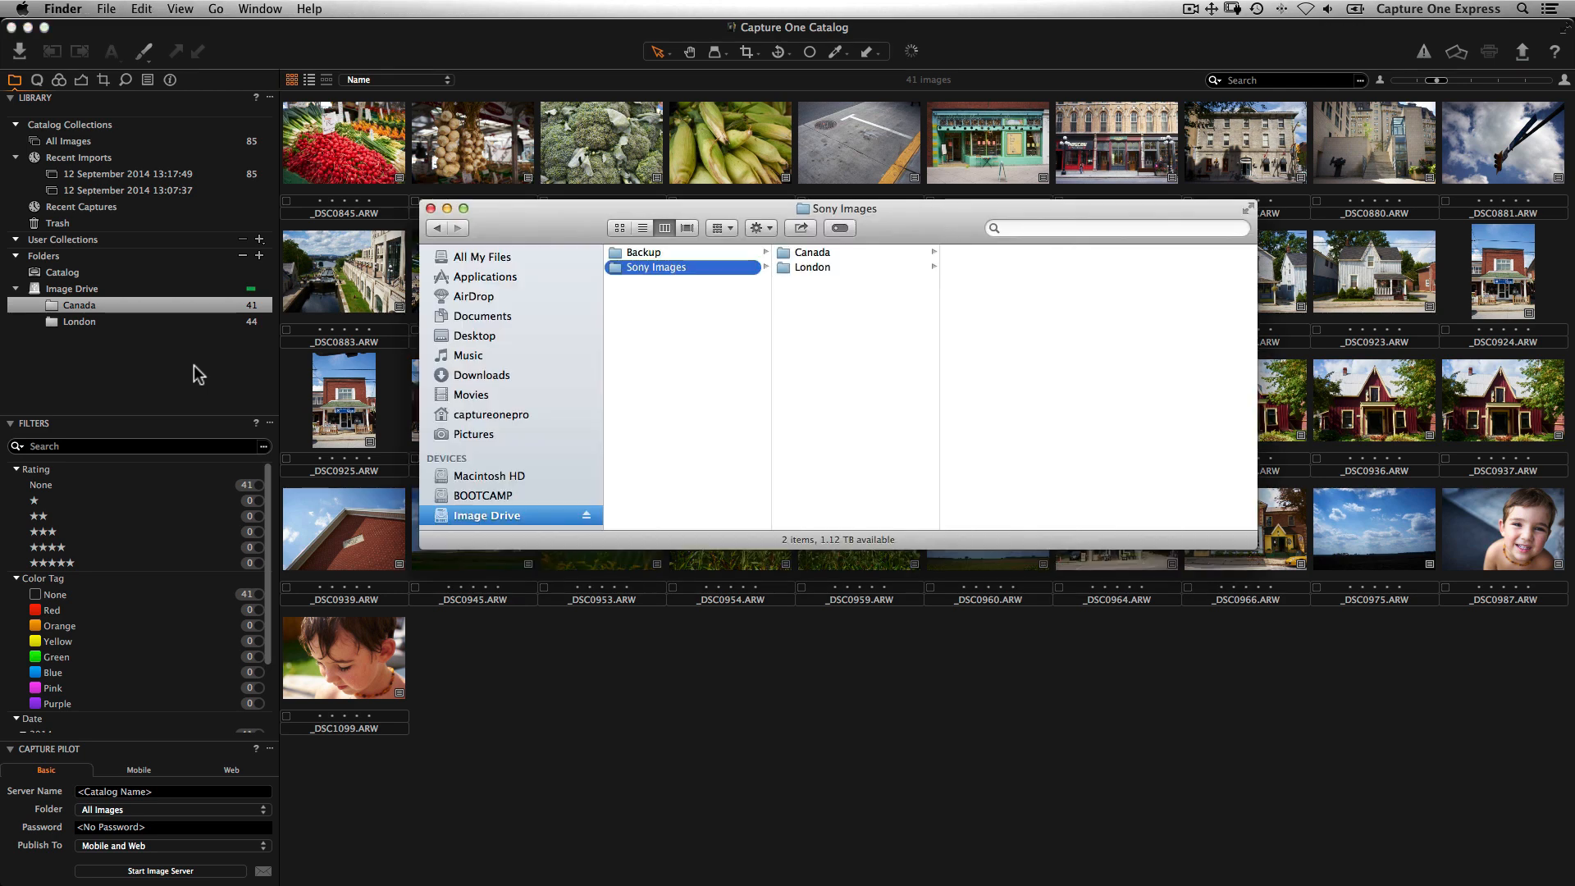
click(851, 255)
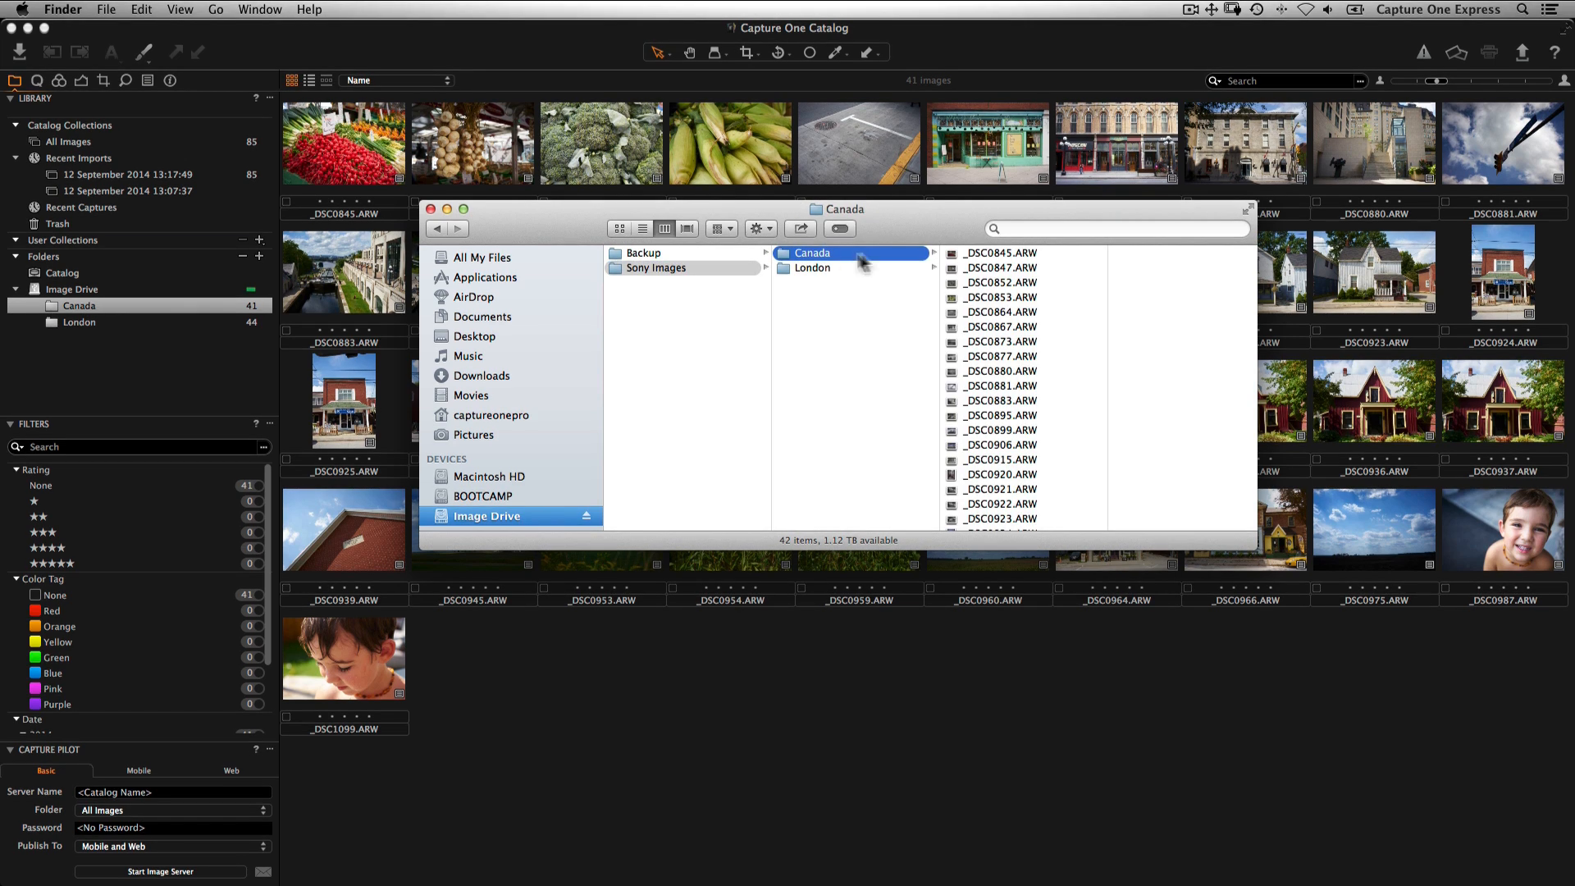
scroll(1011, 422, down, 5)
scroll(1010, 422, down, 5)
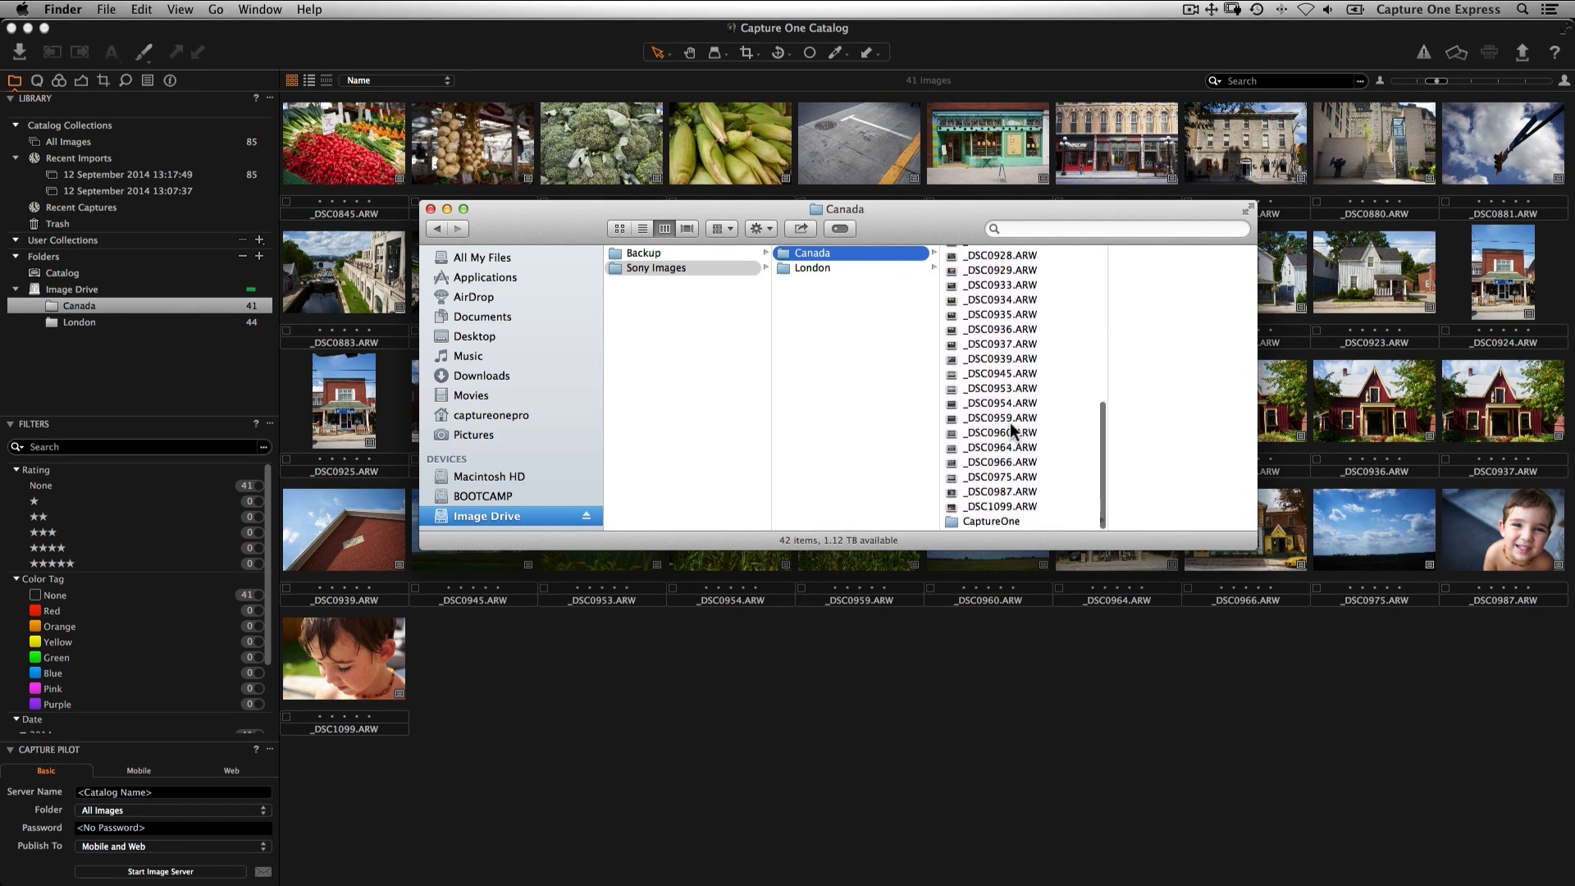
drag(1004, 492, 825, 266)
drag(937, 509, 798, 275)
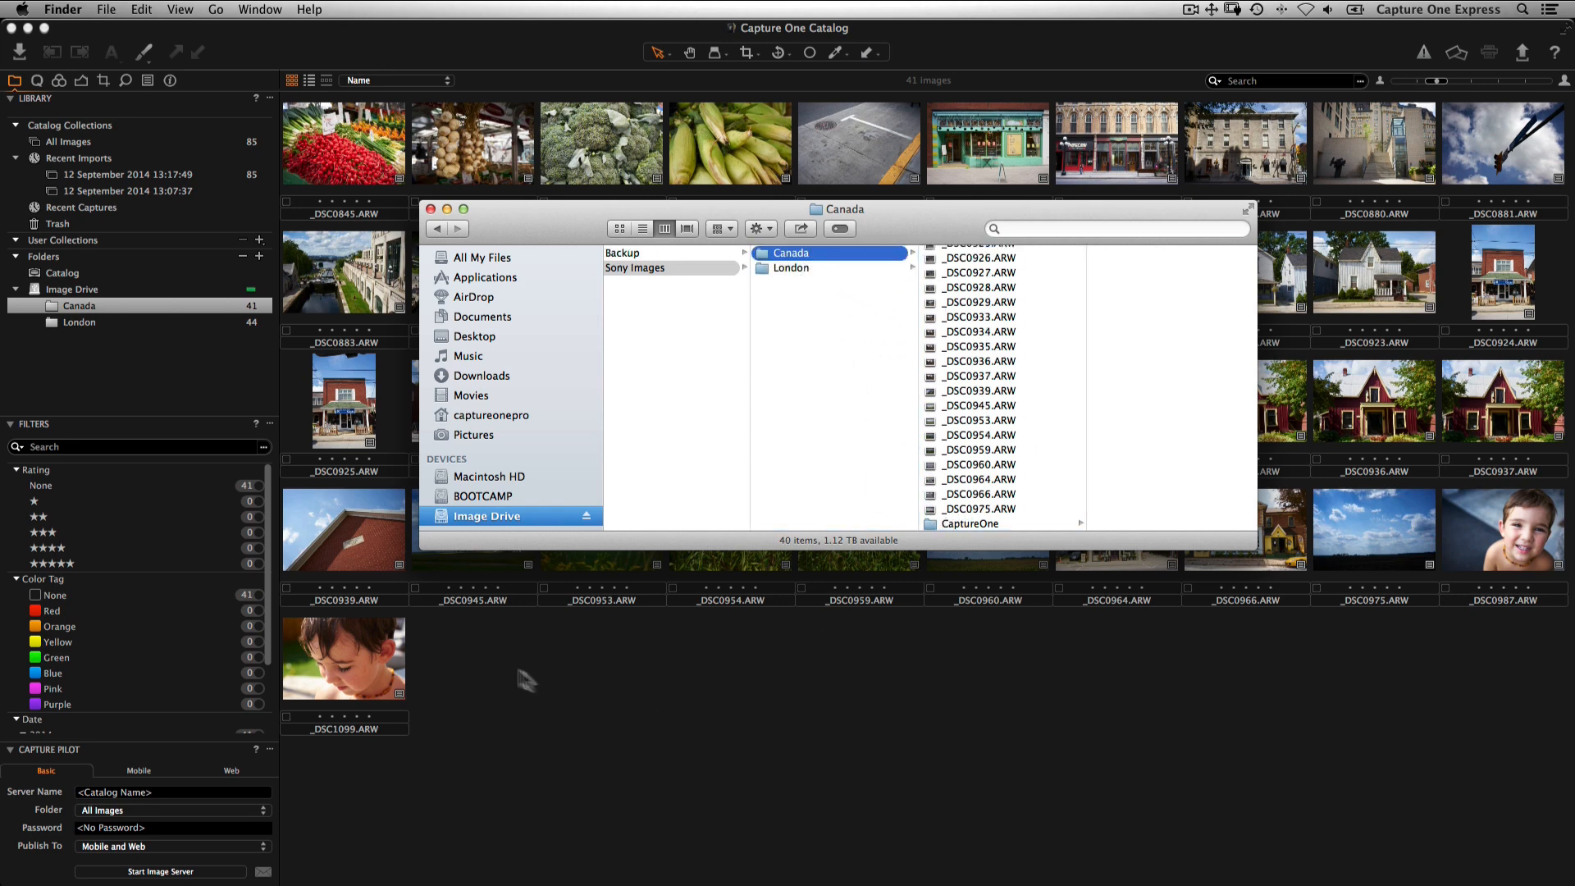
- Return to Capture One, open the offline photo _DSC1099.ARW and relink it to its file in the London folder
click(501, 657)
double_click(360, 676)
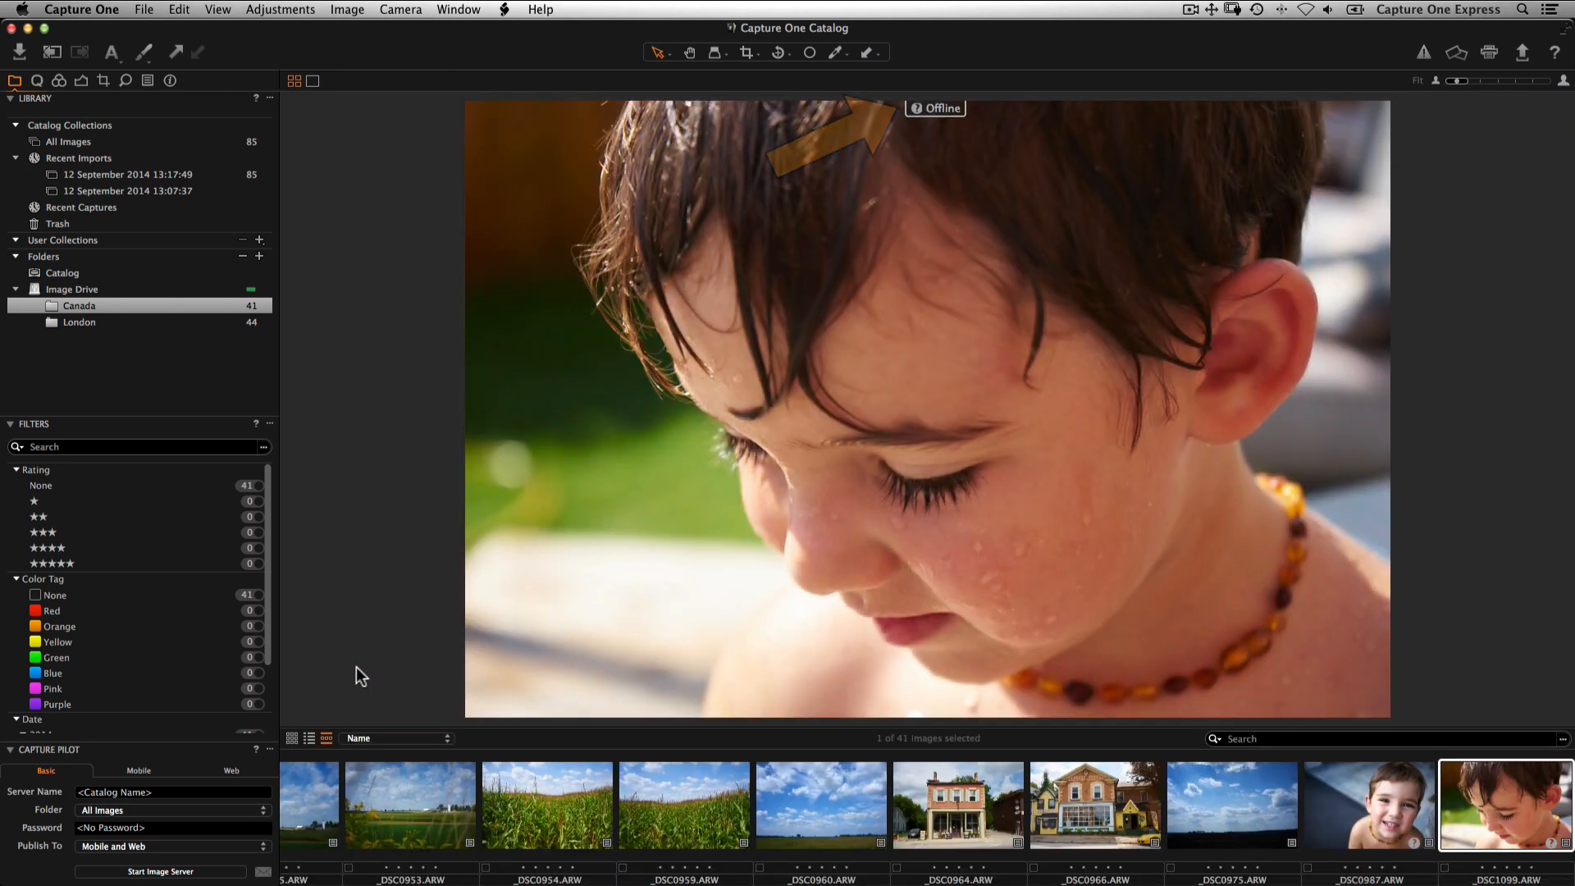
right_click(1496, 810)
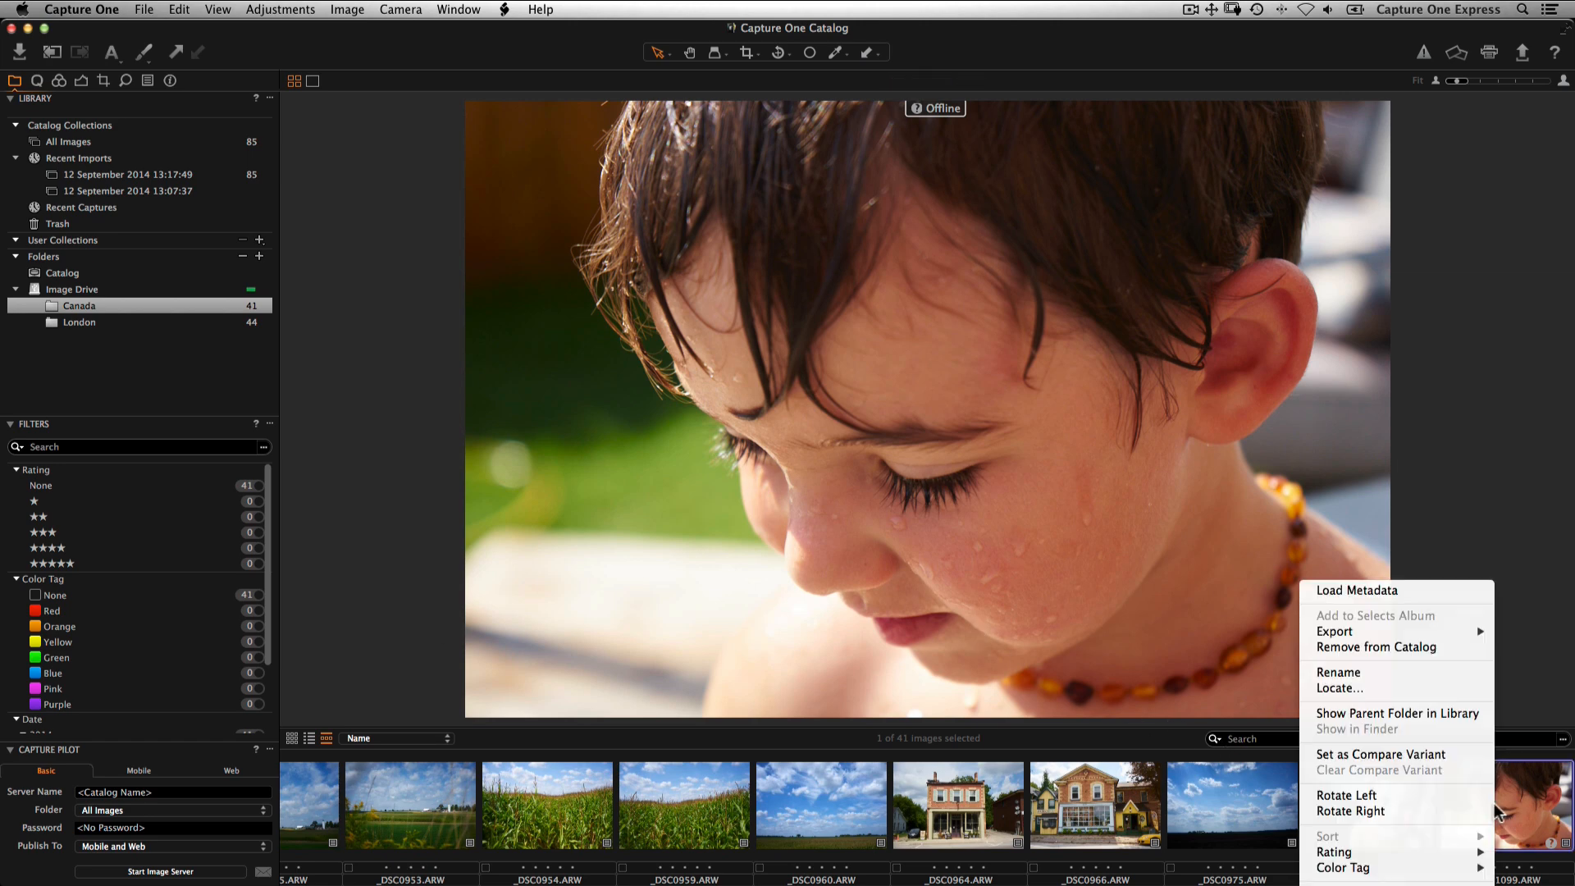
click(1339, 689)
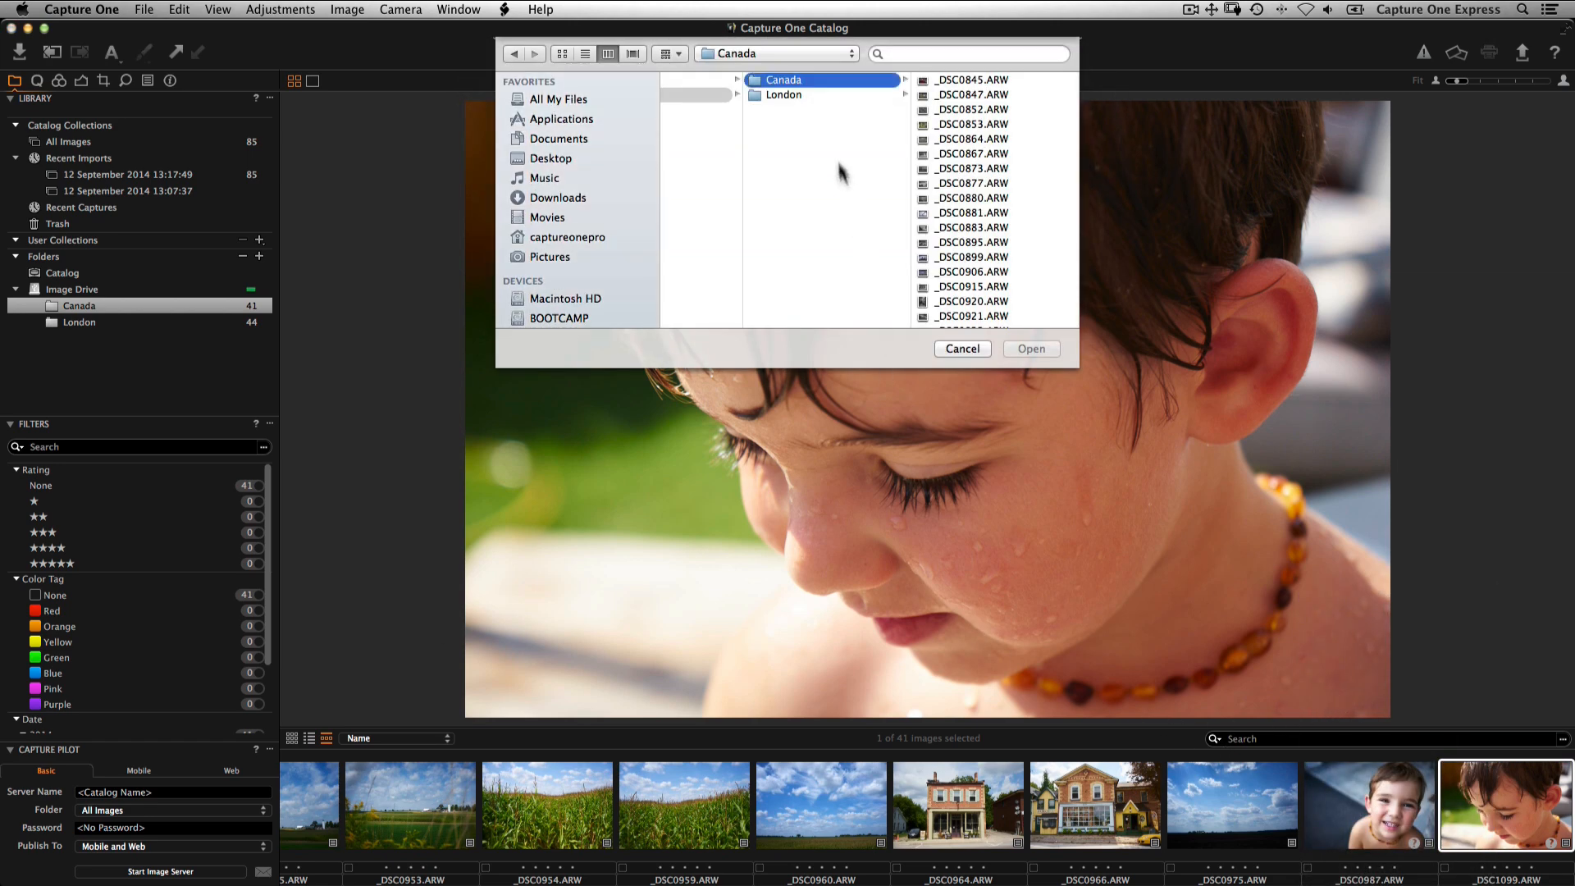
click(792, 96)
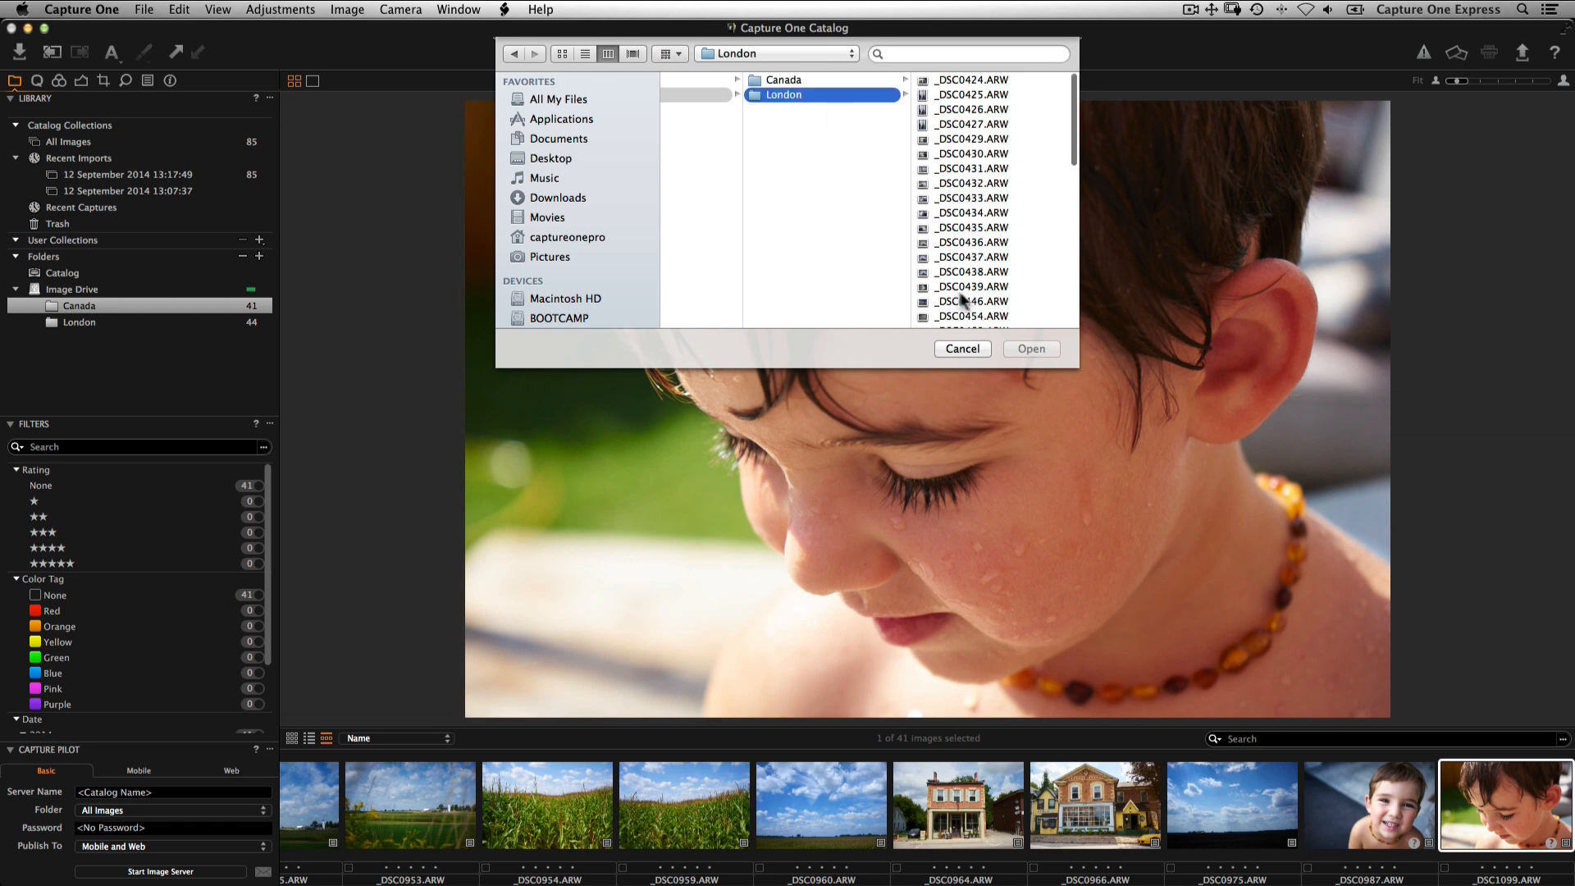
scroll(990, 306, down, 6)
click(990, 306)
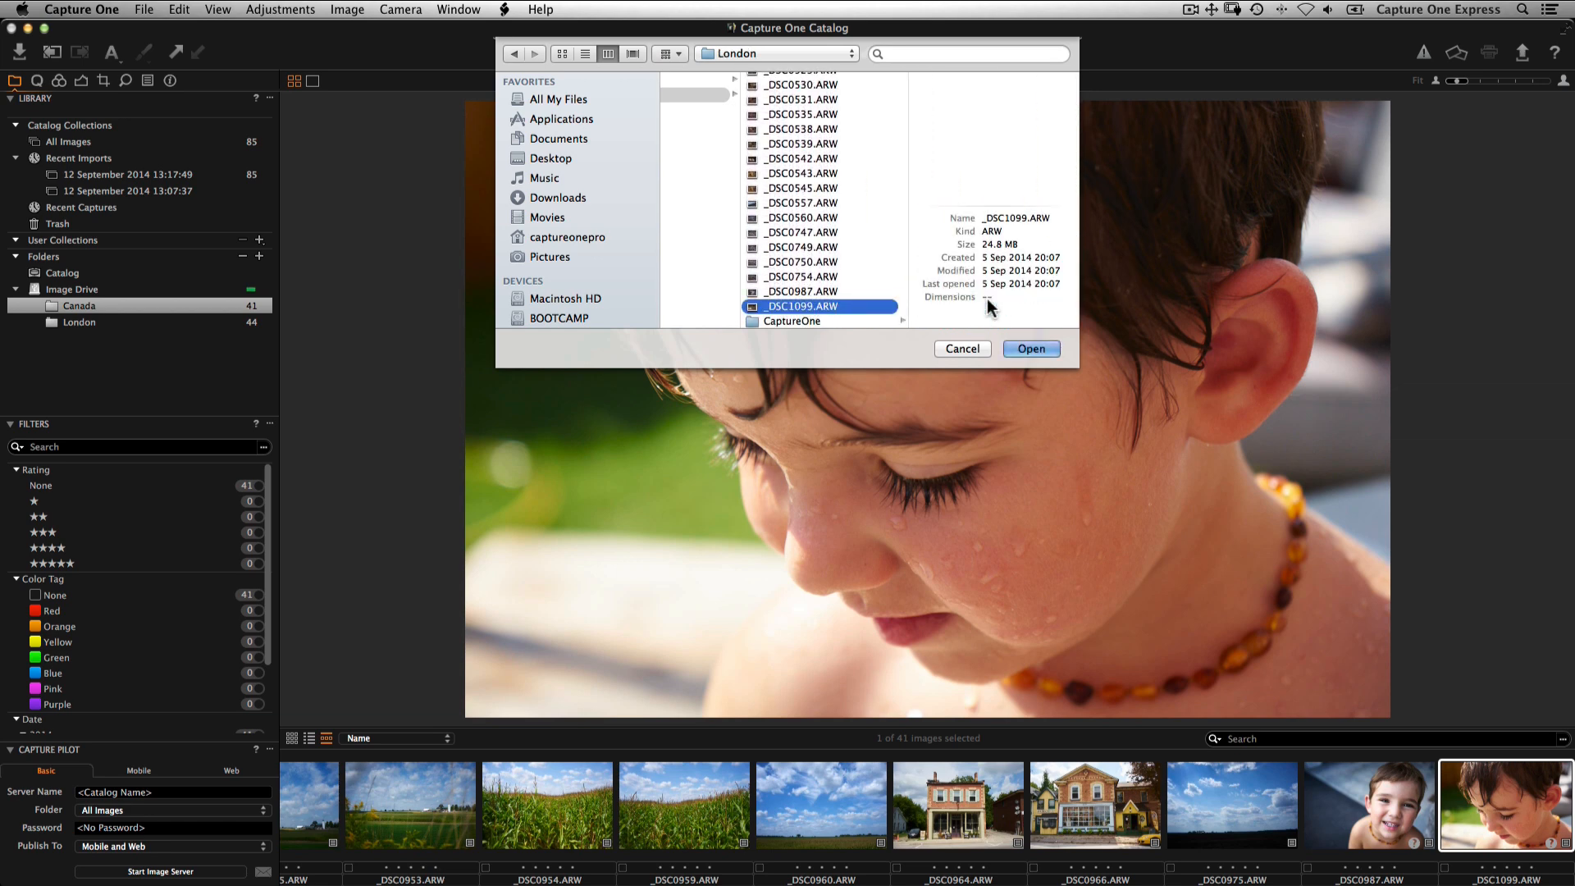
click(1030, 348)
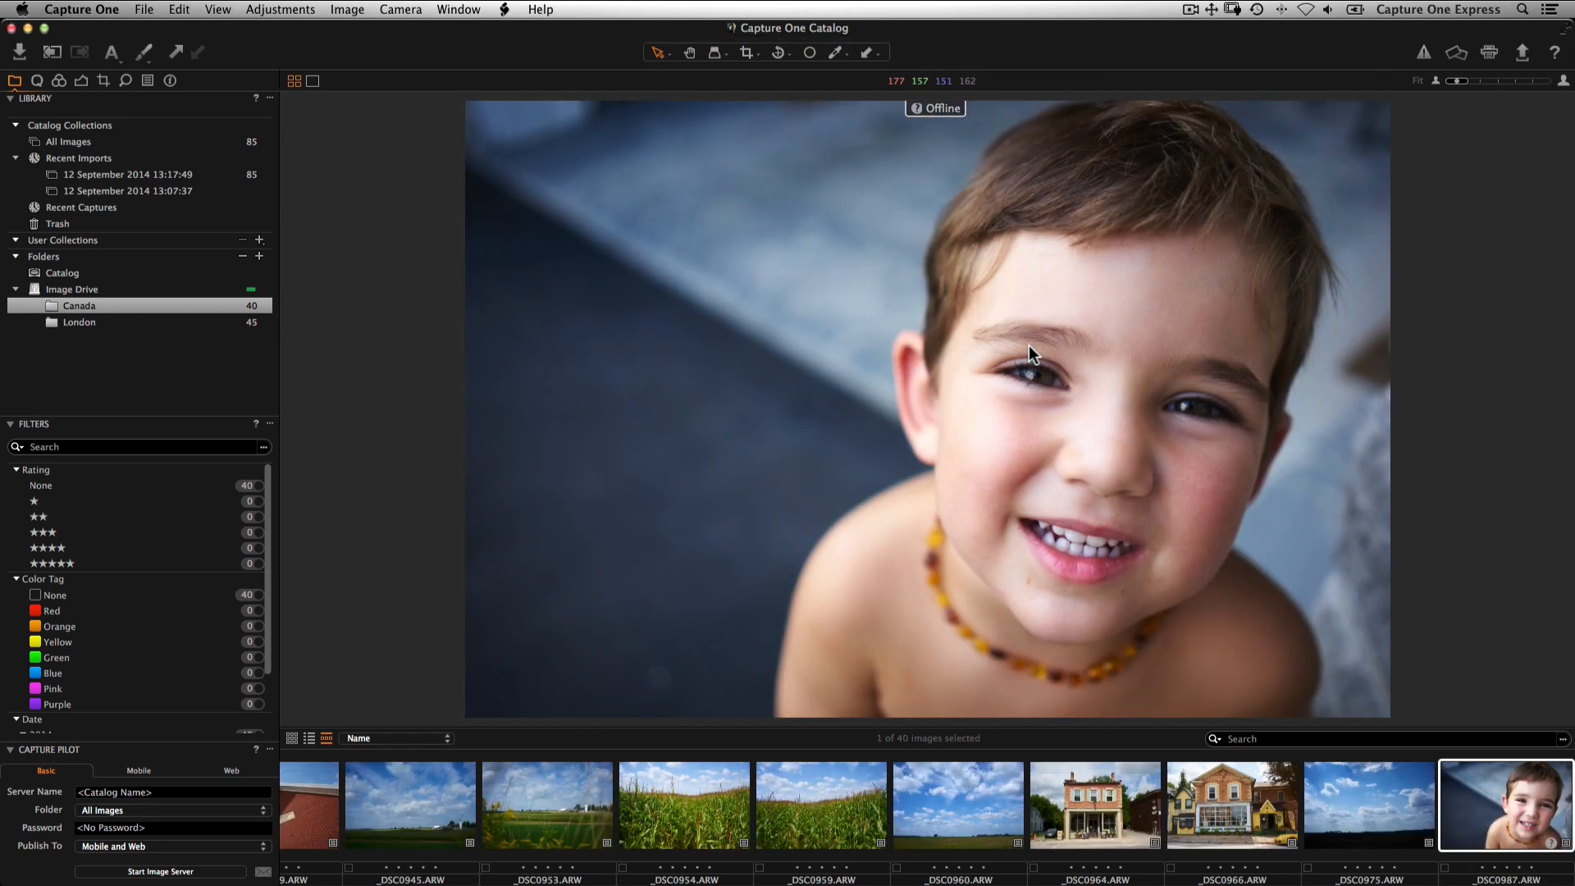
- Synchronize the Canada folder with the disk, importing new images and removing missing ones
right_click(218, 304)
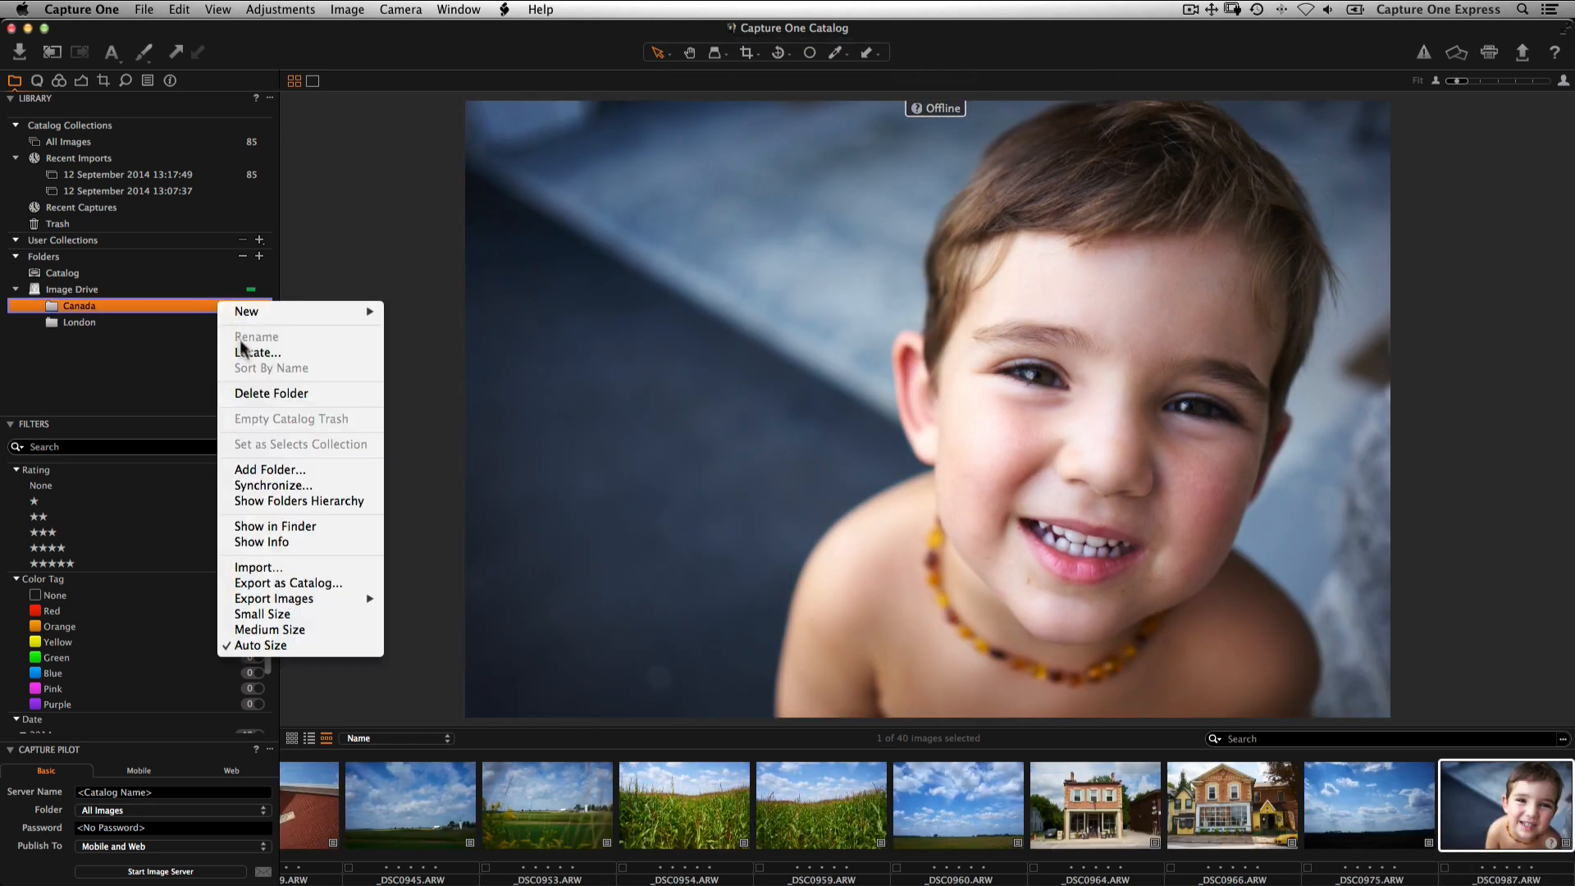
click(273, 486)
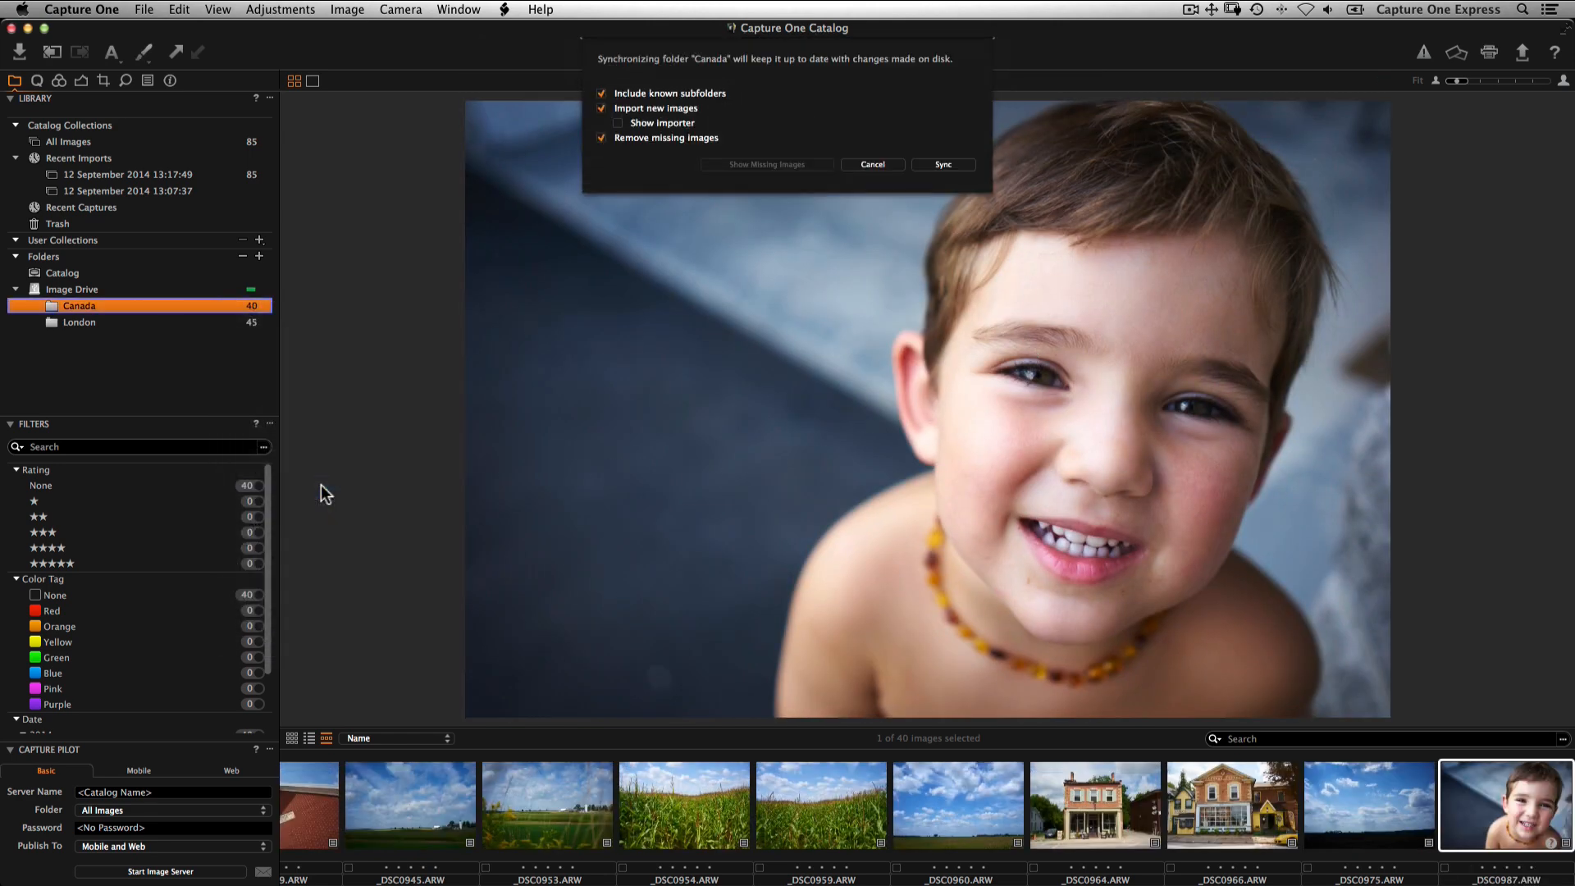
click(955, 166)
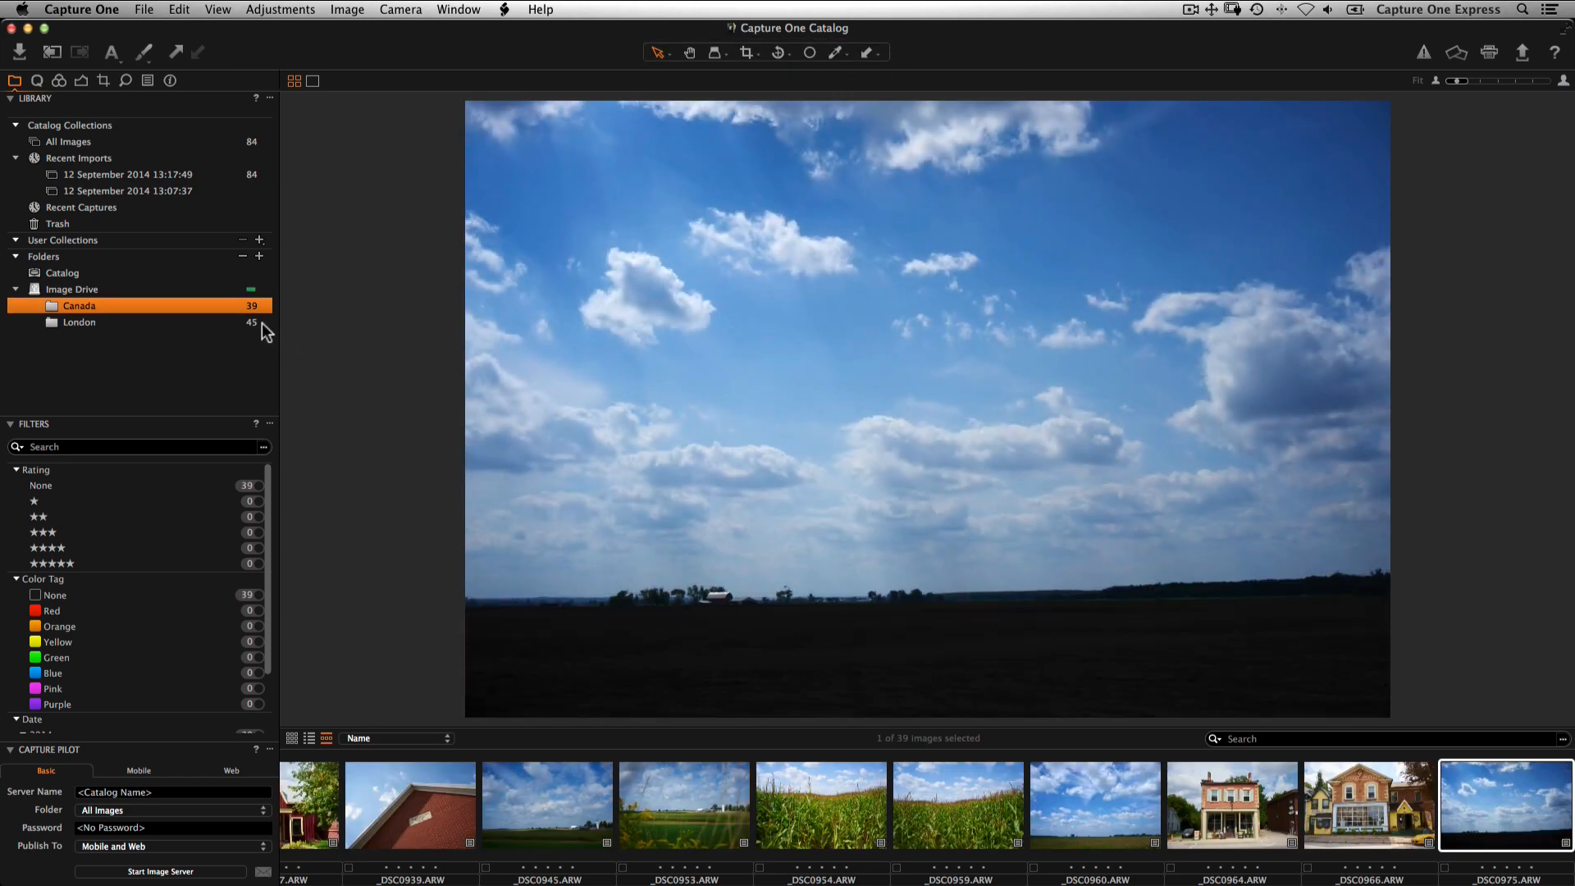
- Synchronize the London folder with the disk, importing new images and removing missing ones
click(263, 322)
right_click(263, 322)
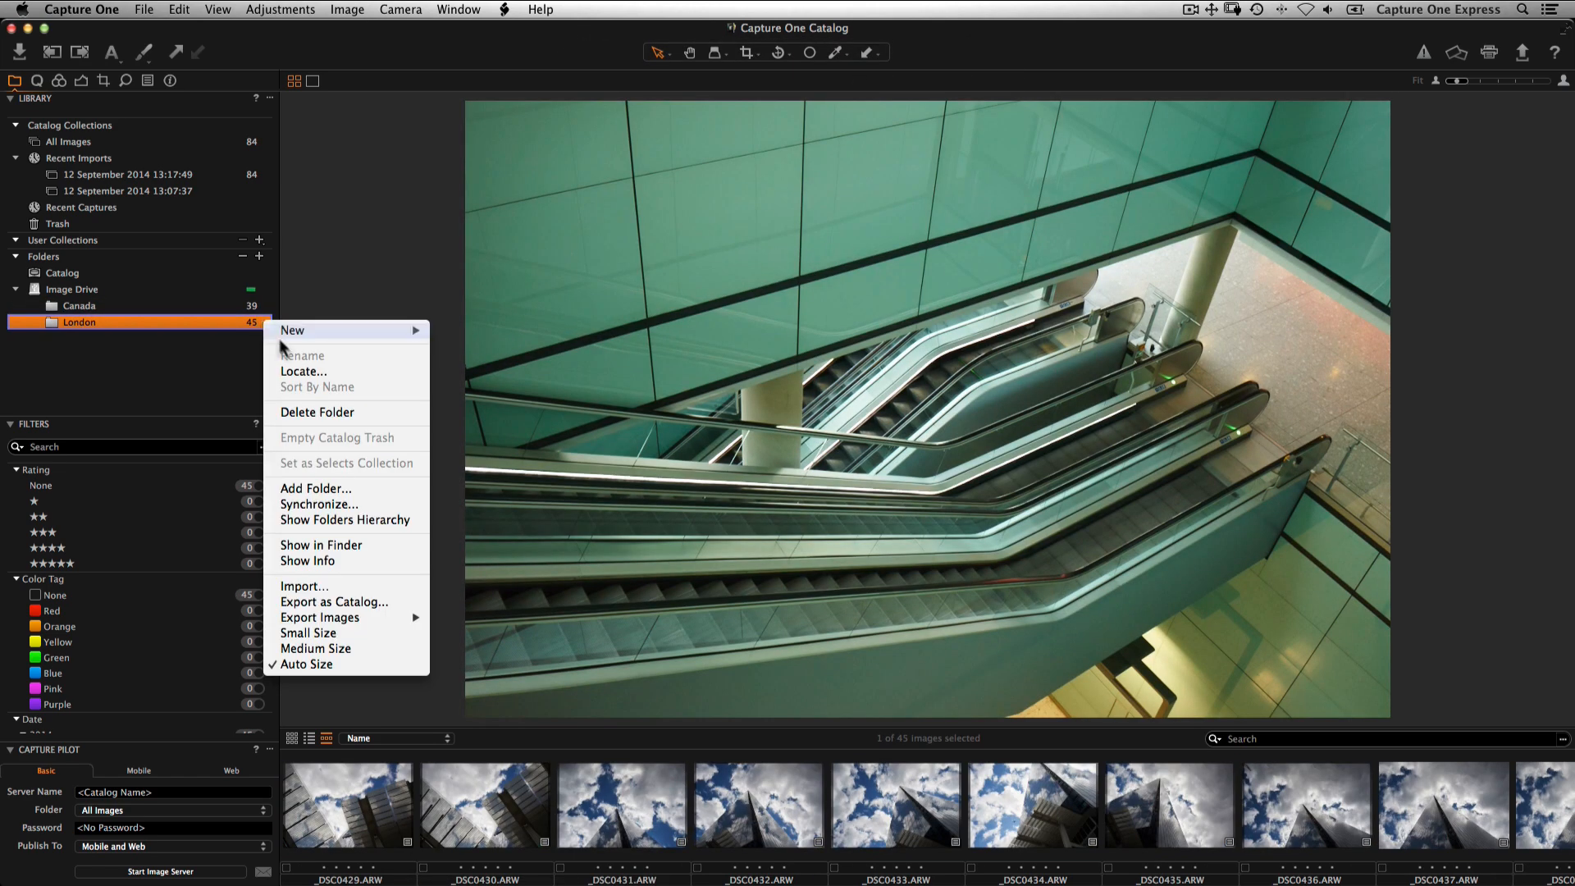
click(318, 504)
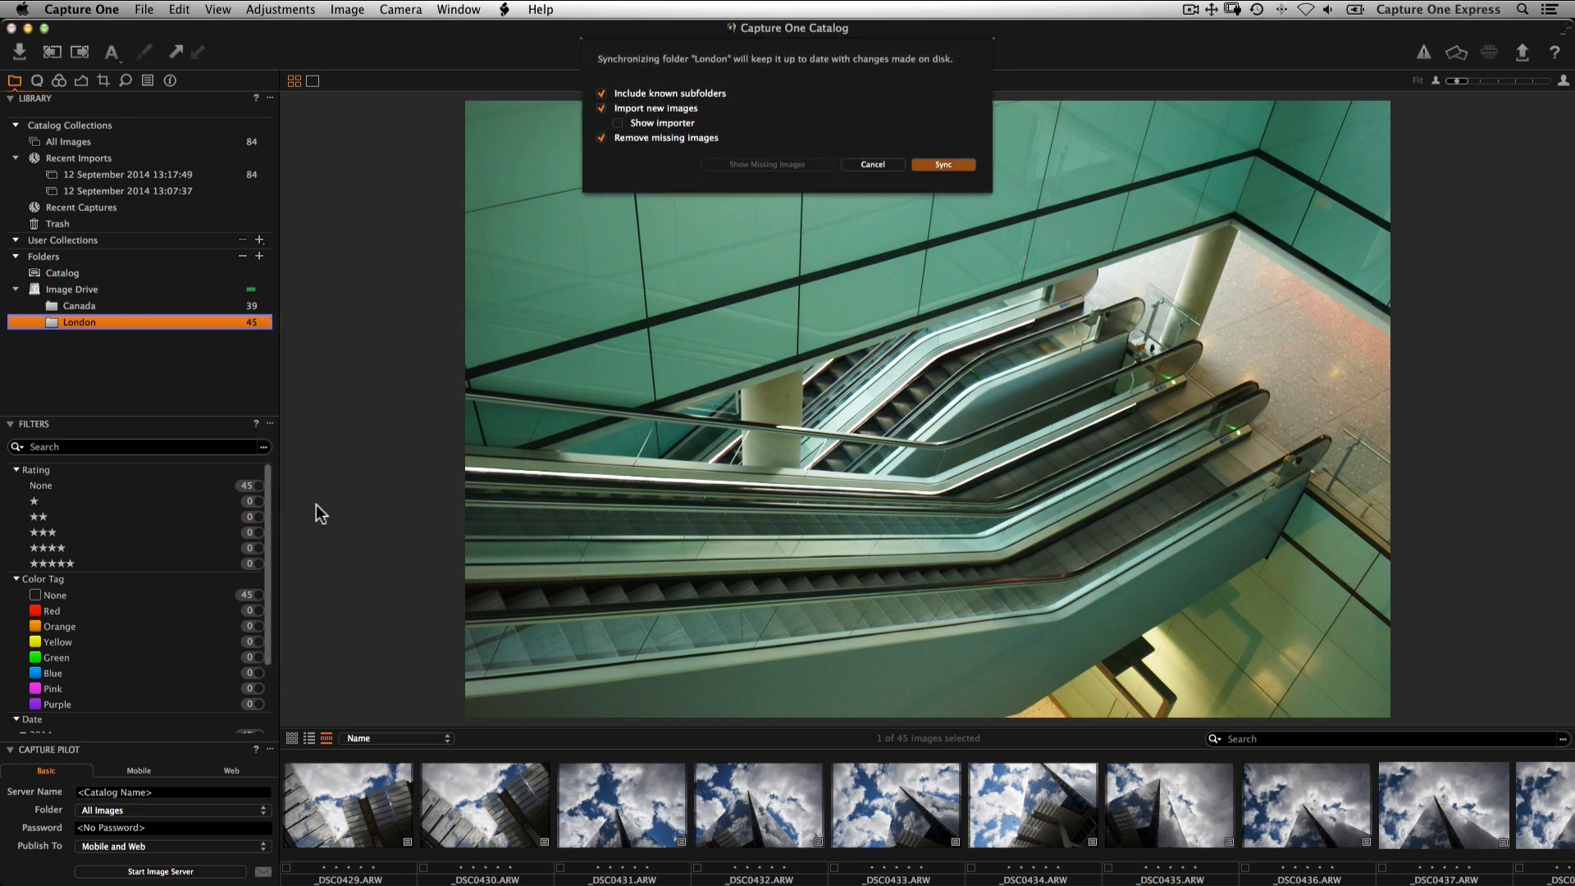
click(947, 166)
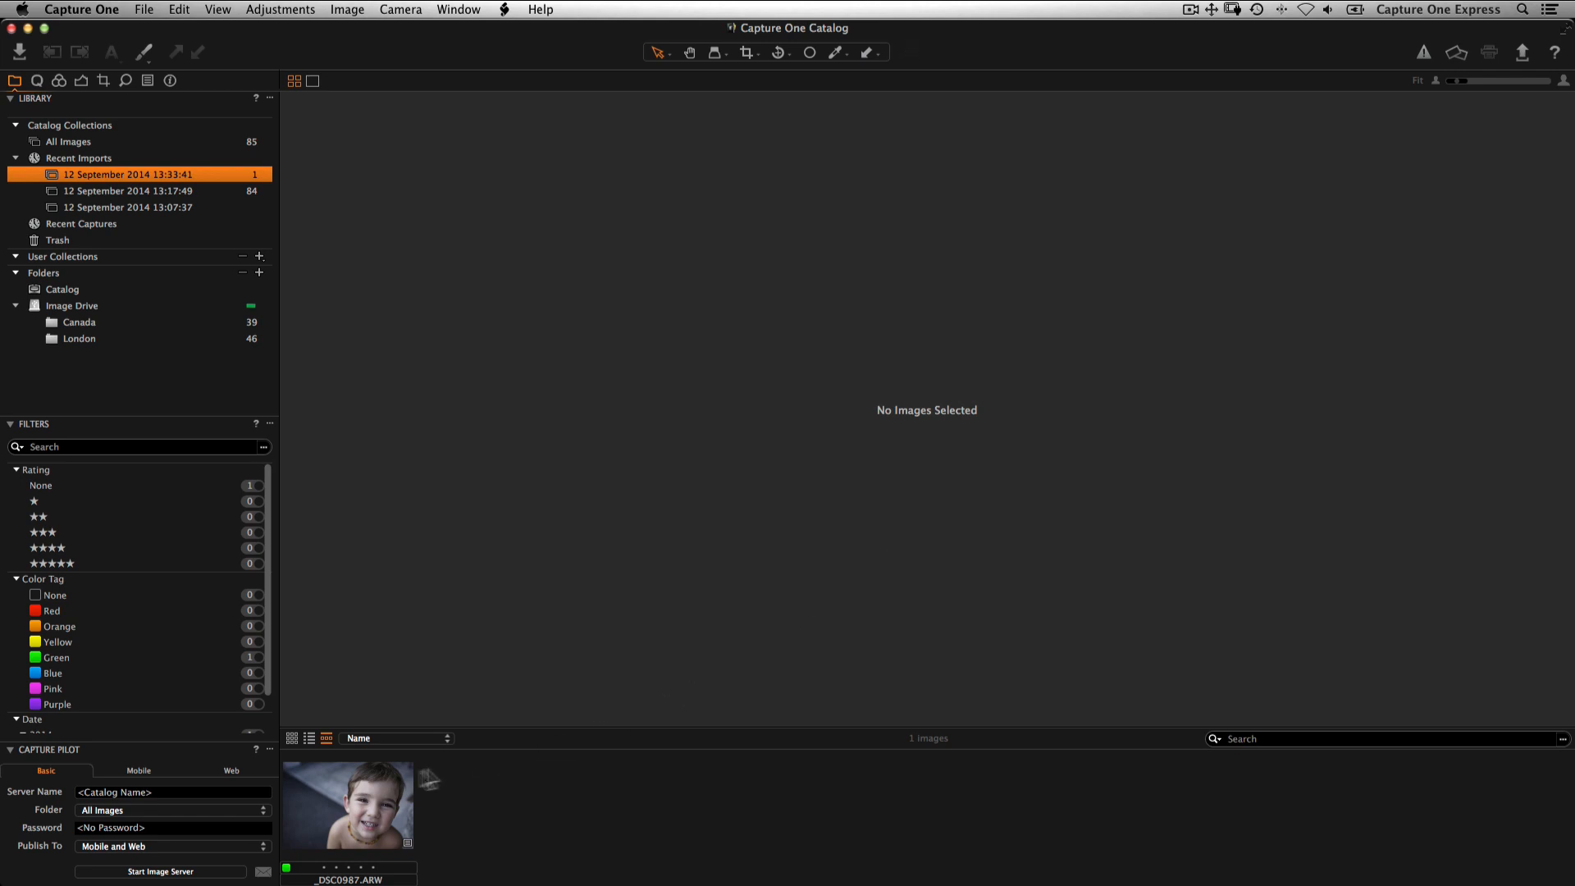
- Display all catalog images, eject Image Drive in Finder and return to Capture One
click(381, 779)
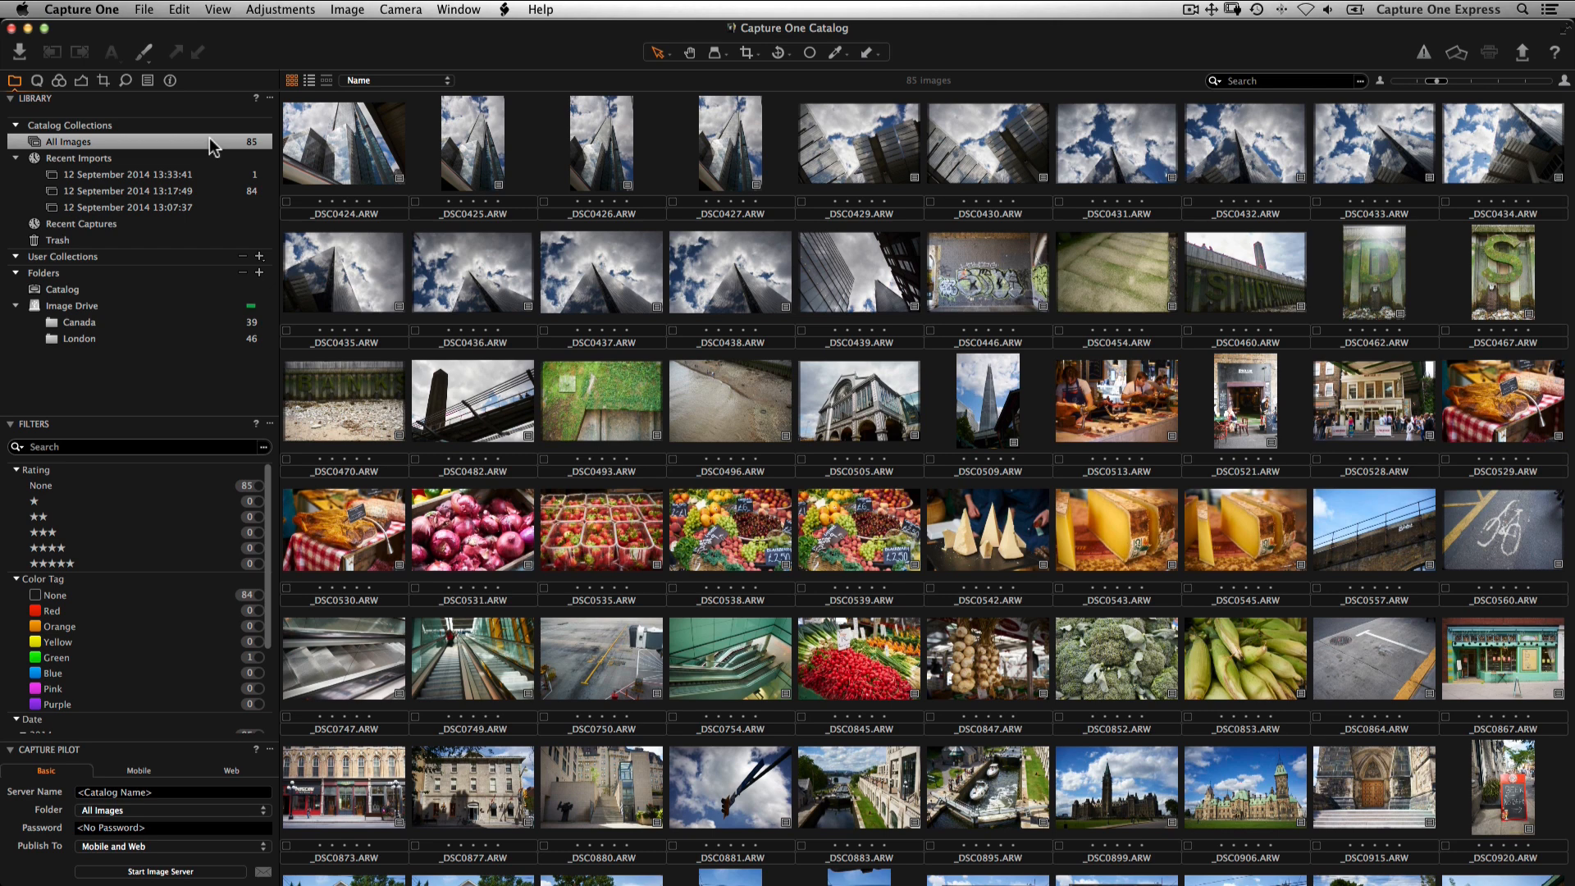
key(super+Tab)
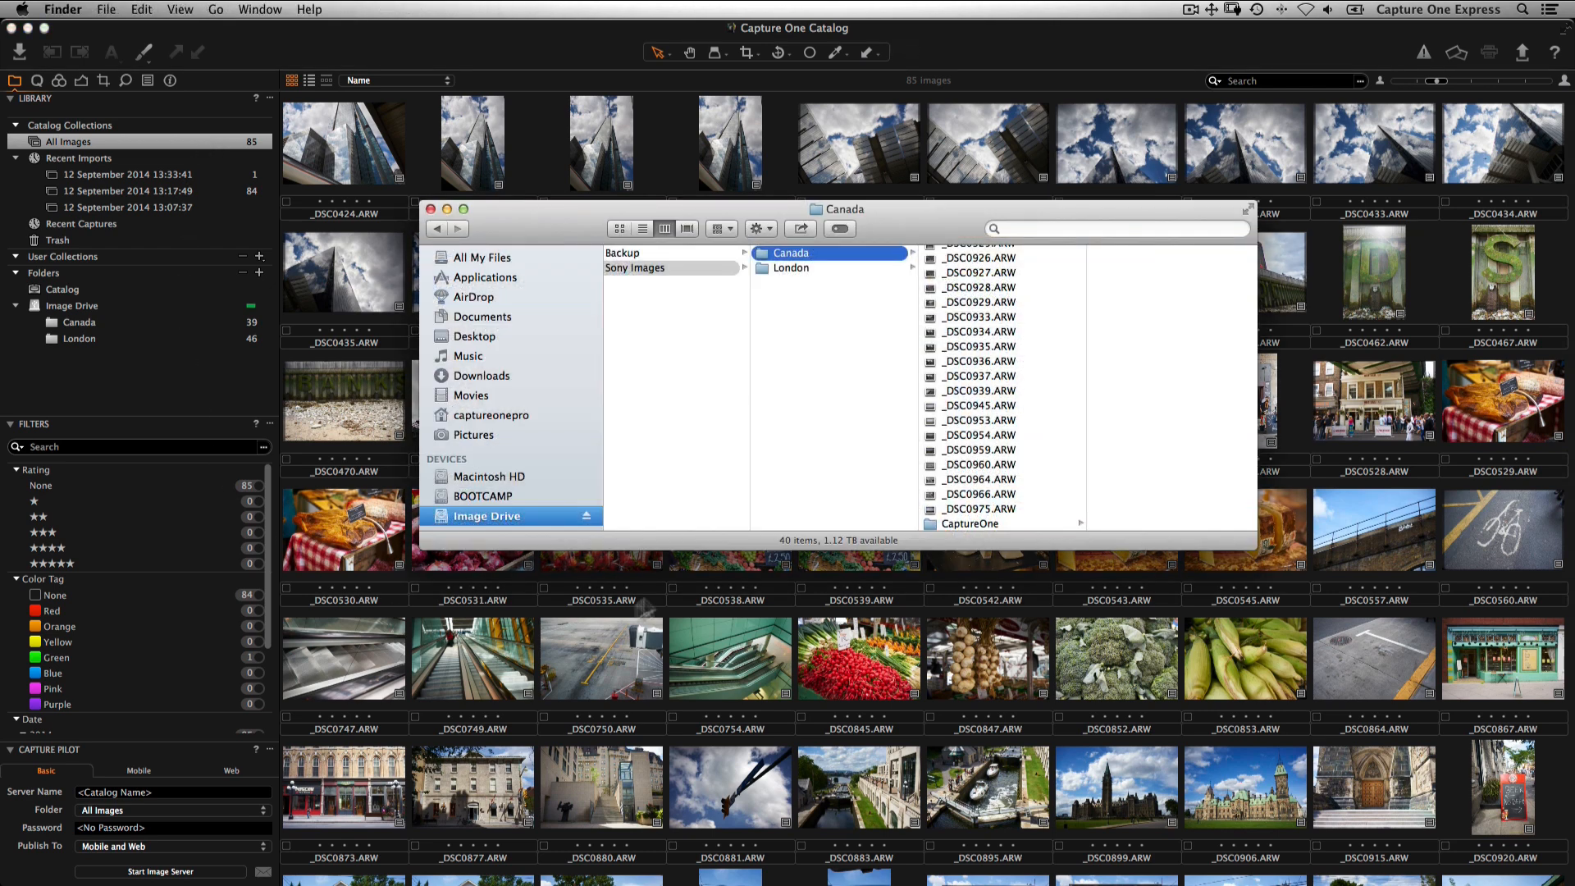
click(586, 516)
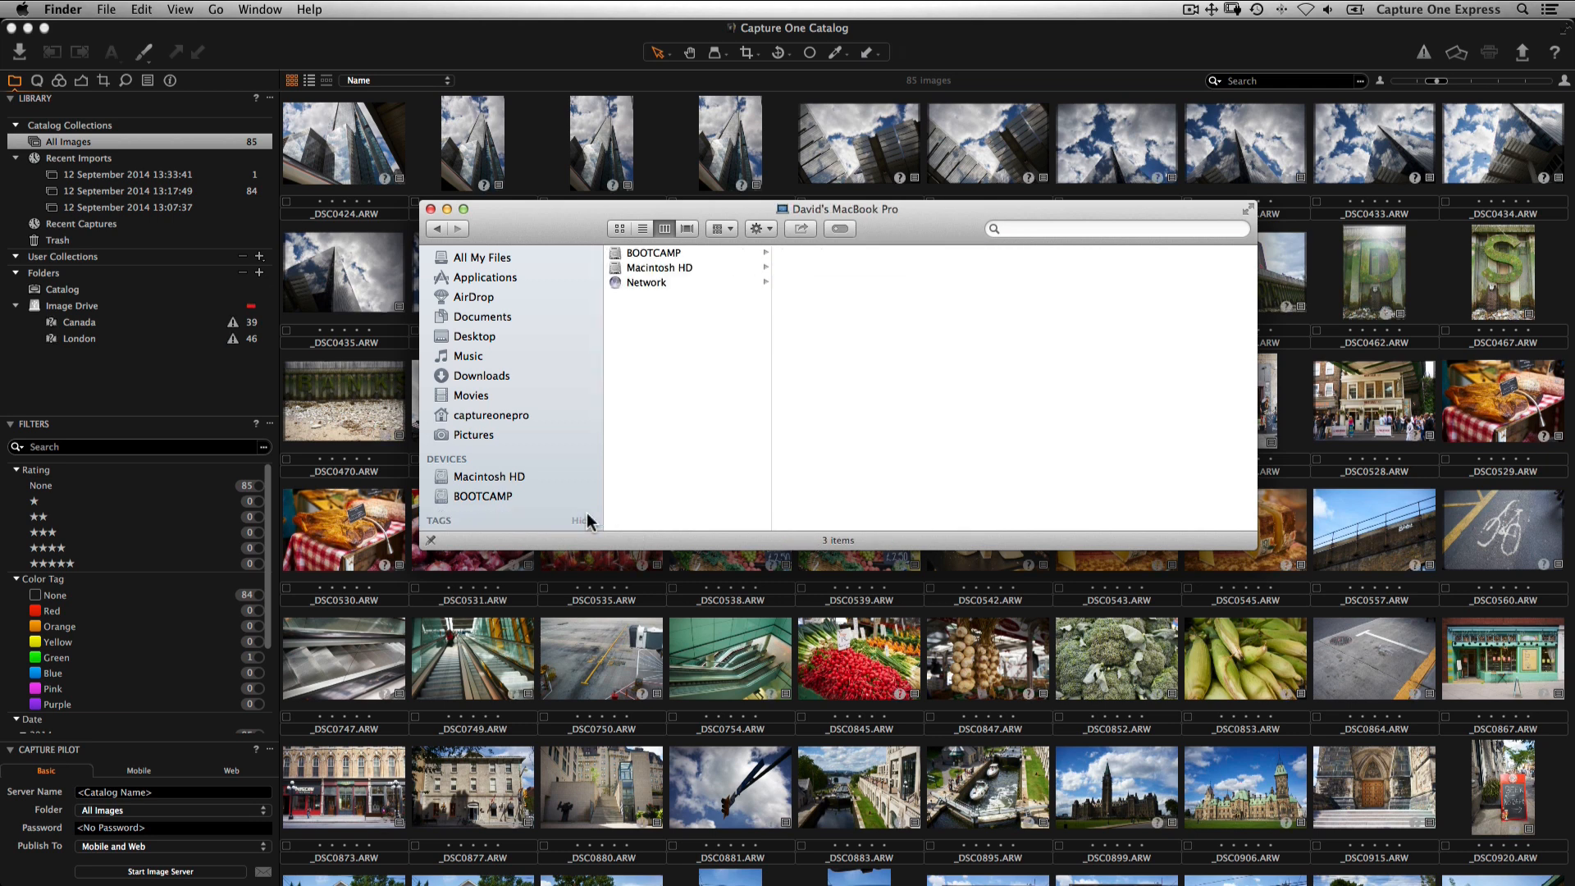
click(241, 399)
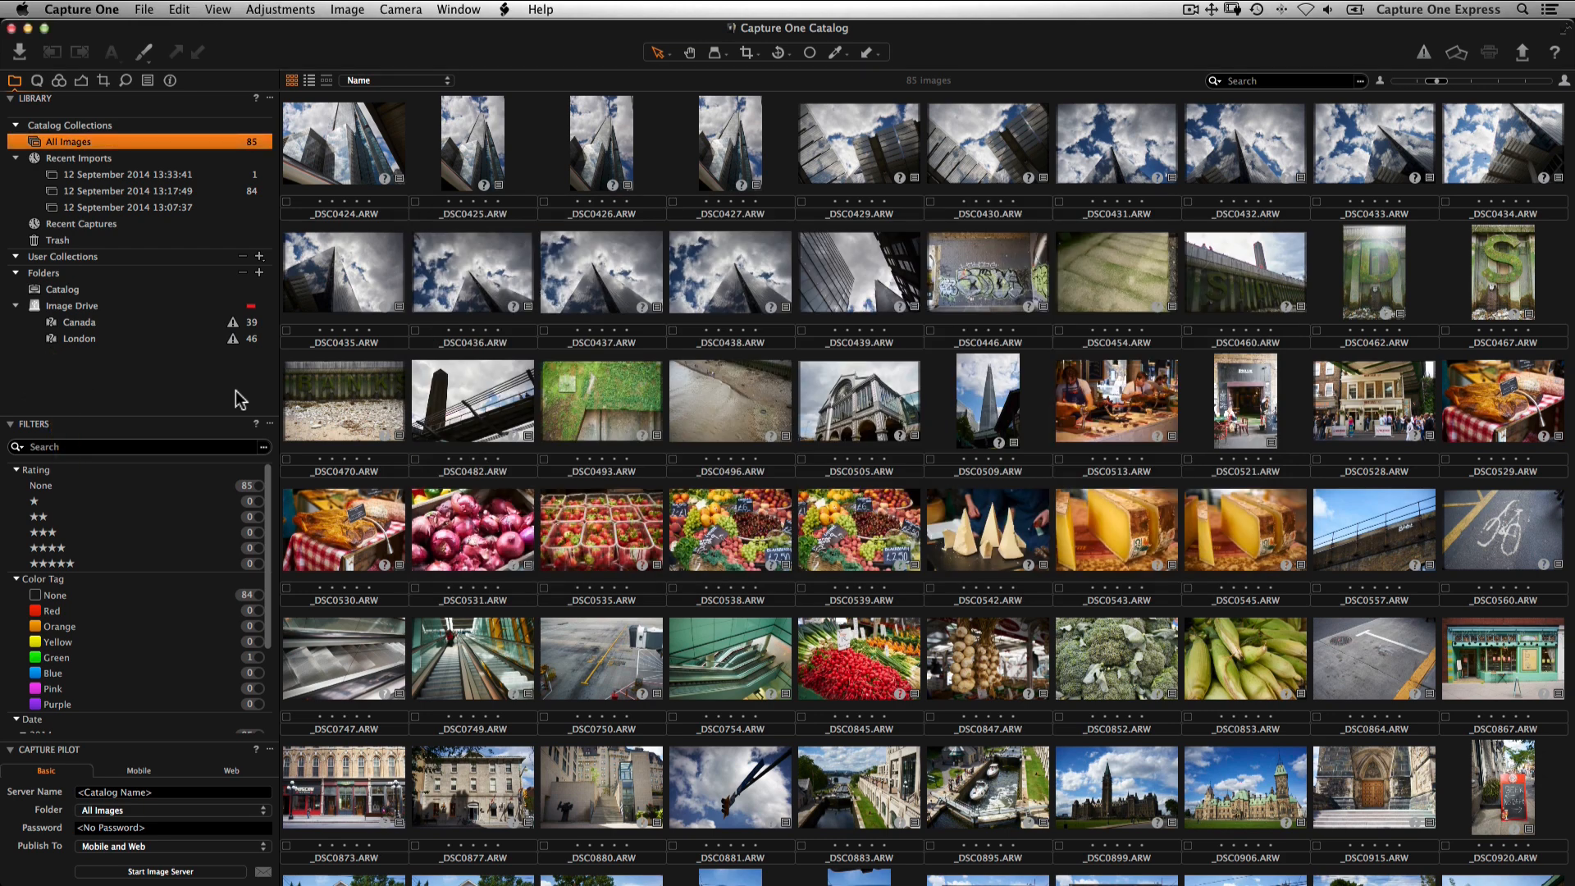
- Open the offline photo _DSC0939.ARW from the Canada folder, set its Clarity to 33 and adjust its exposure
click(70, 325)
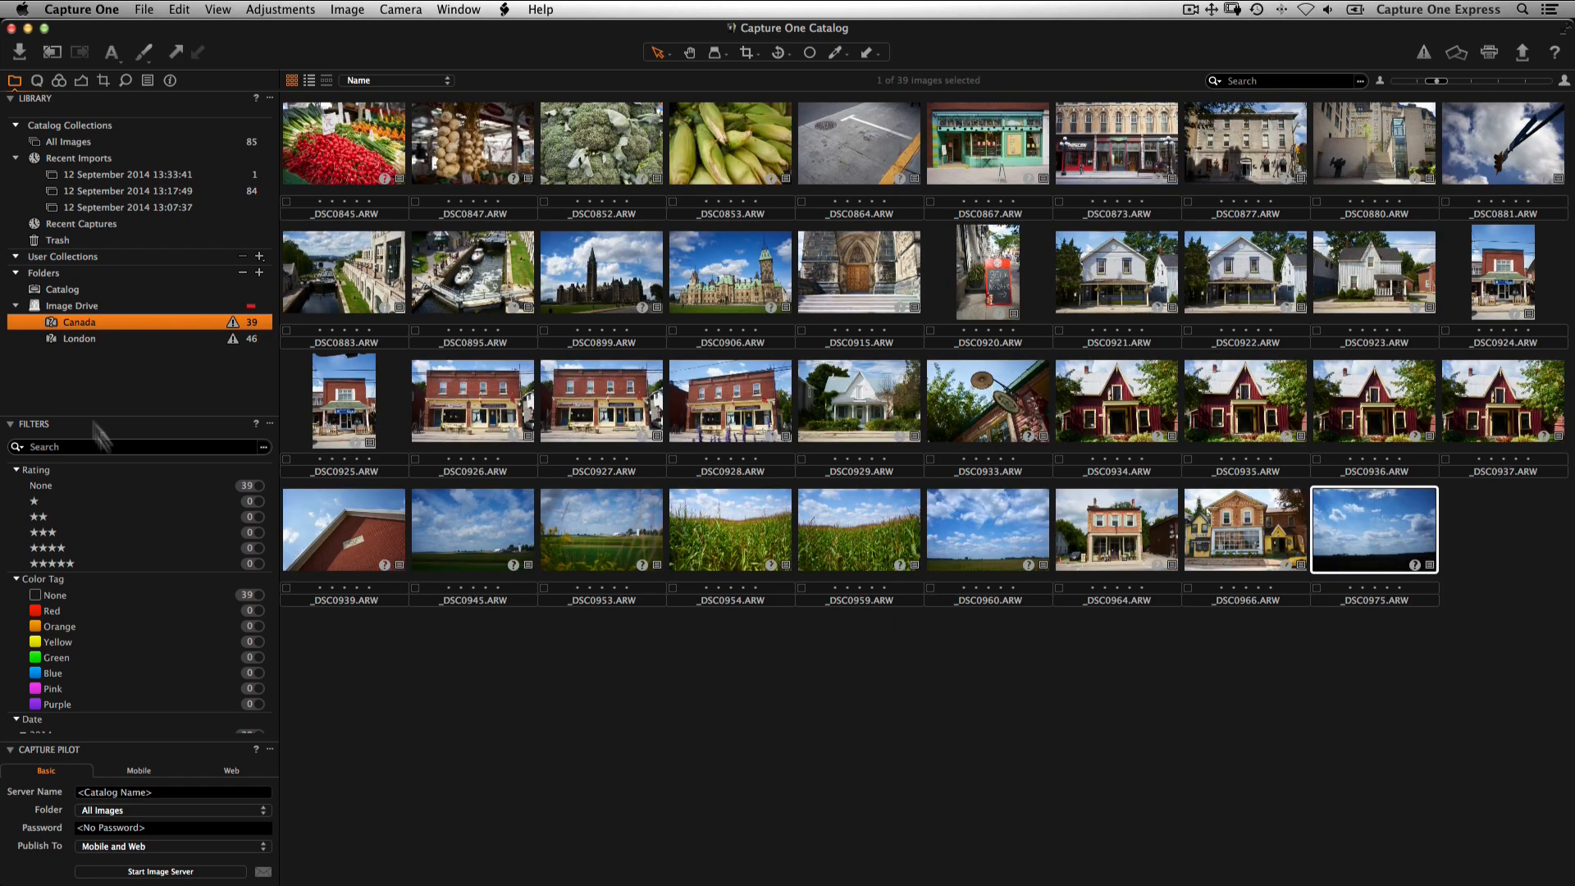
double_click(325, 538)
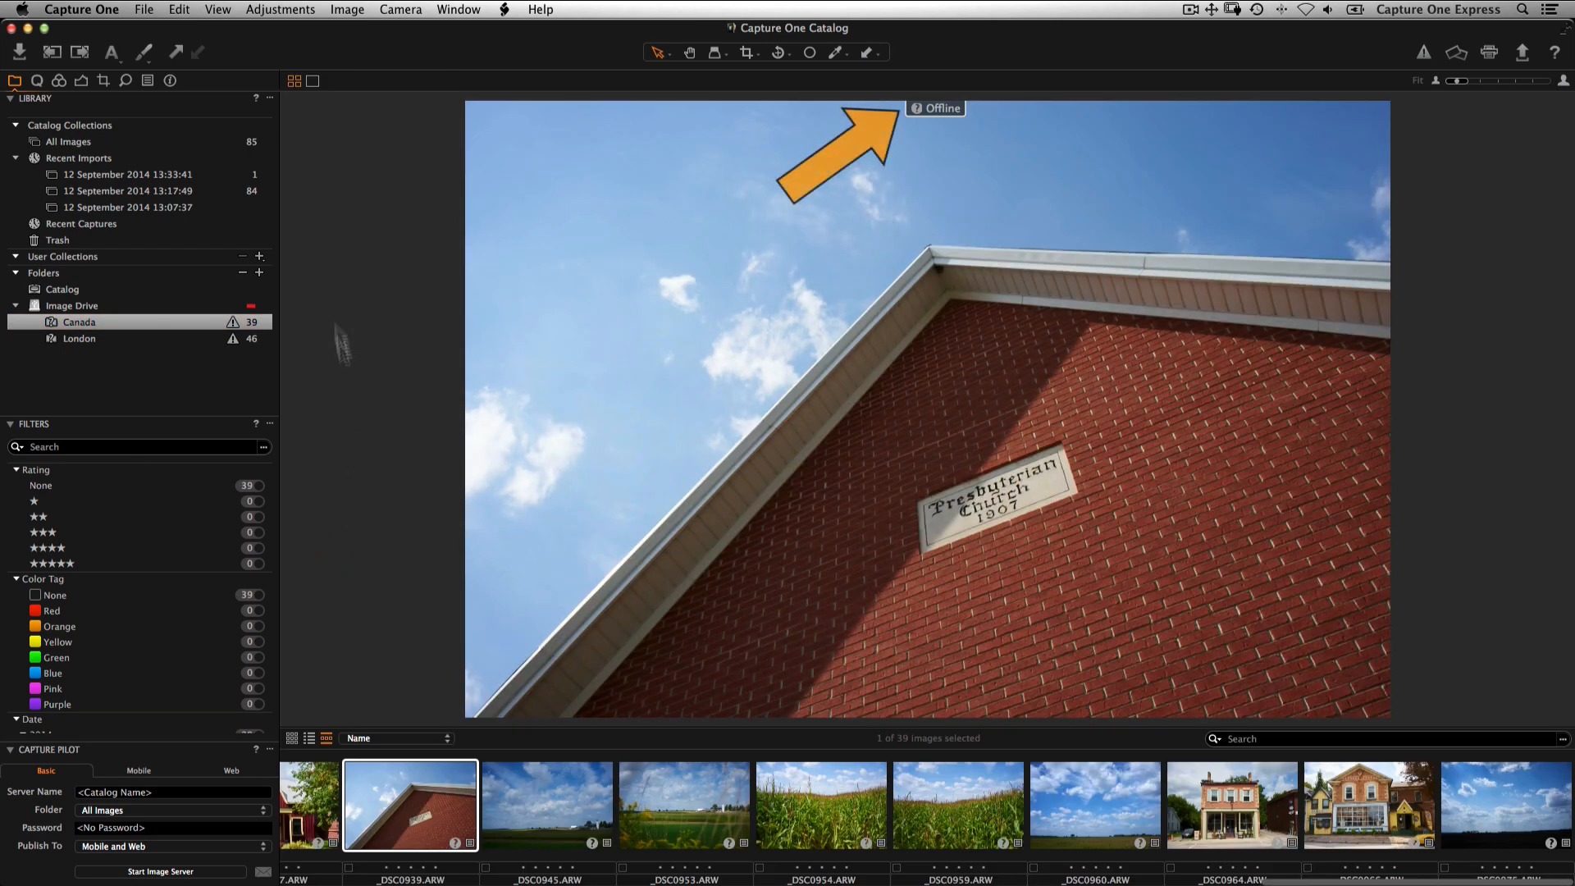
click(37, 81)
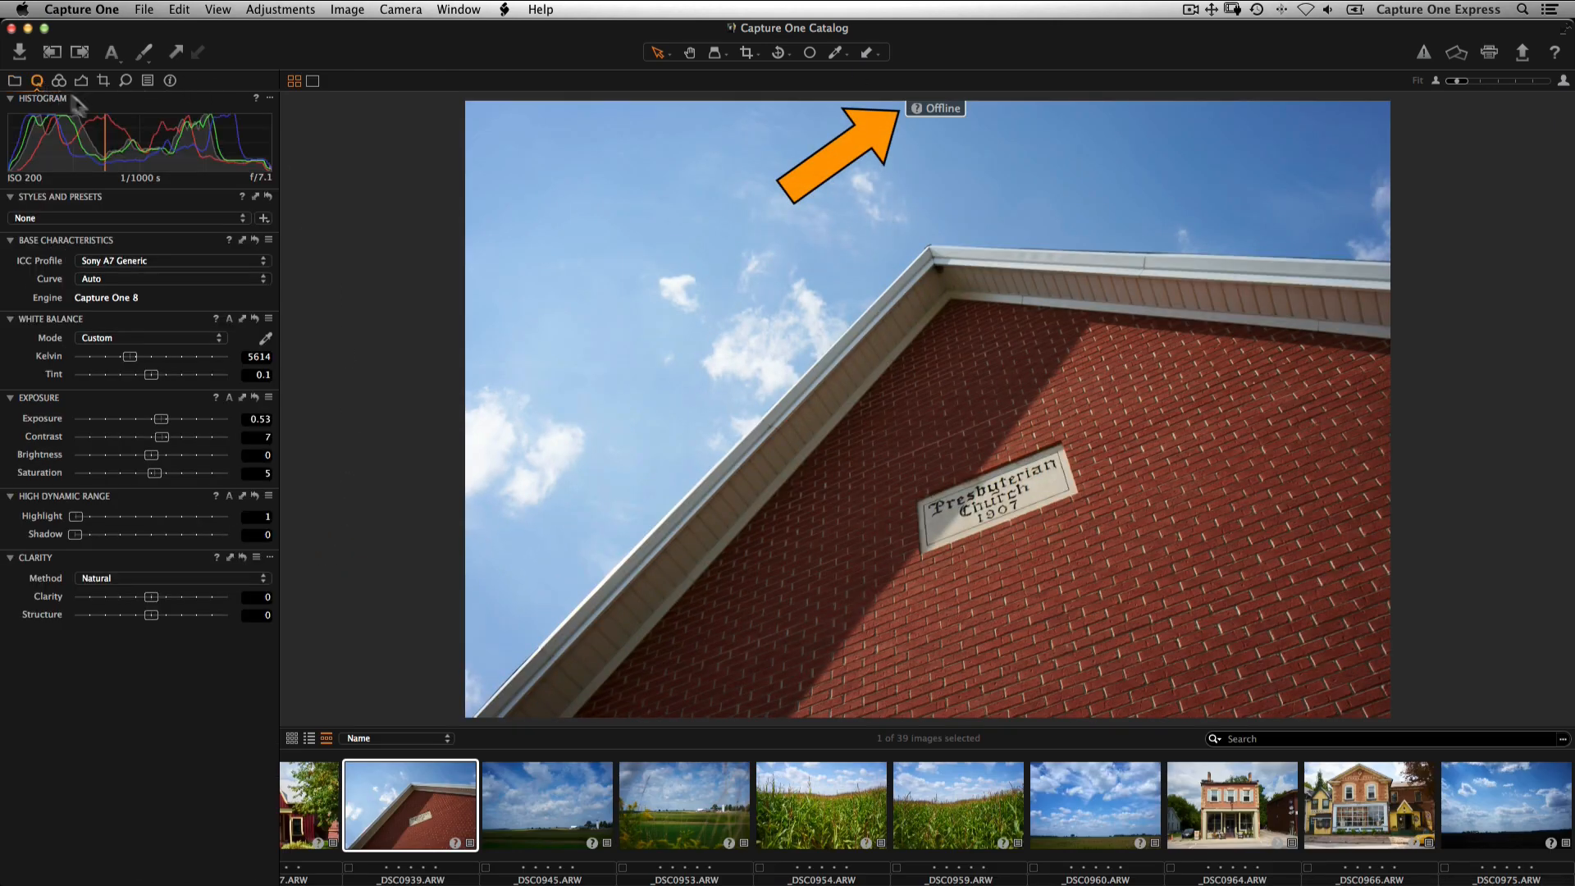
drag(151, 597, 176, 594)
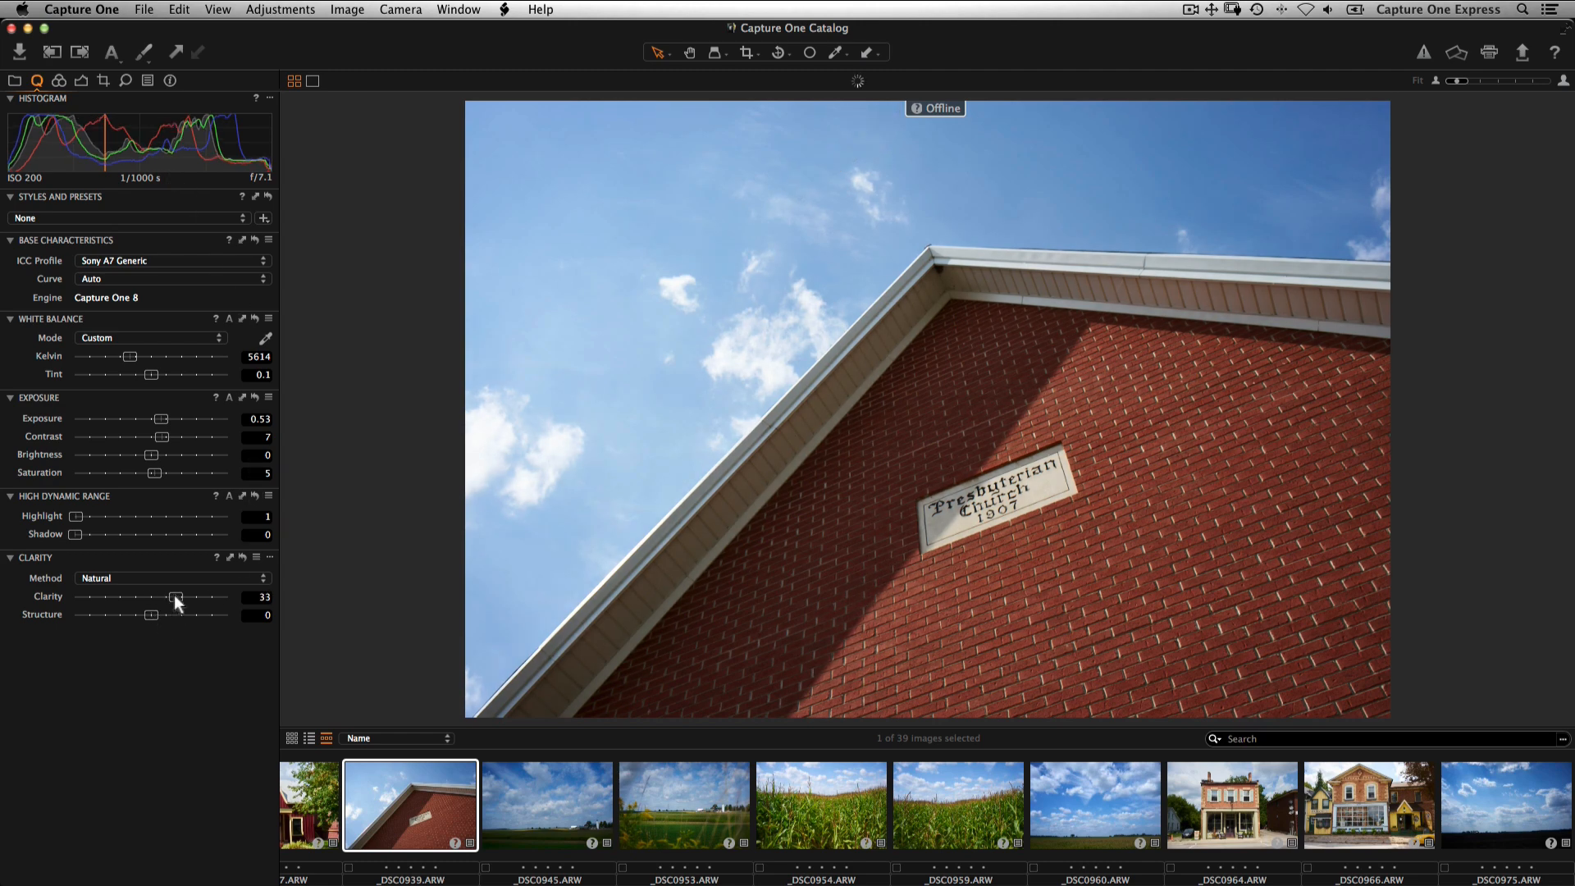
drag(156, 417, 168, 435)
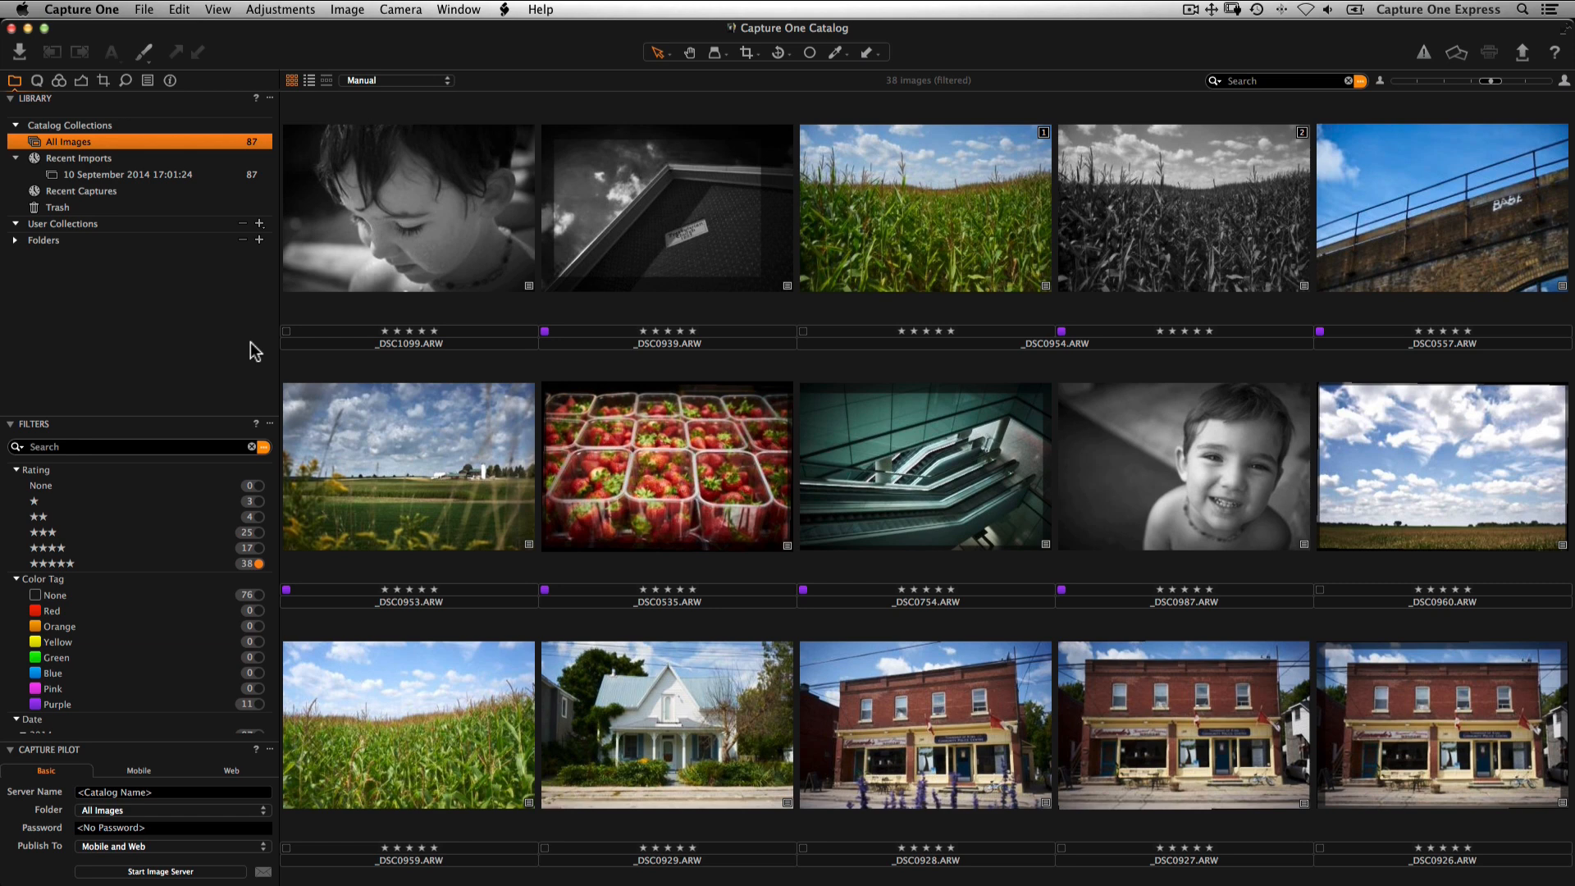
- Create a new album named Black and White in the user collections
click(259, 223)
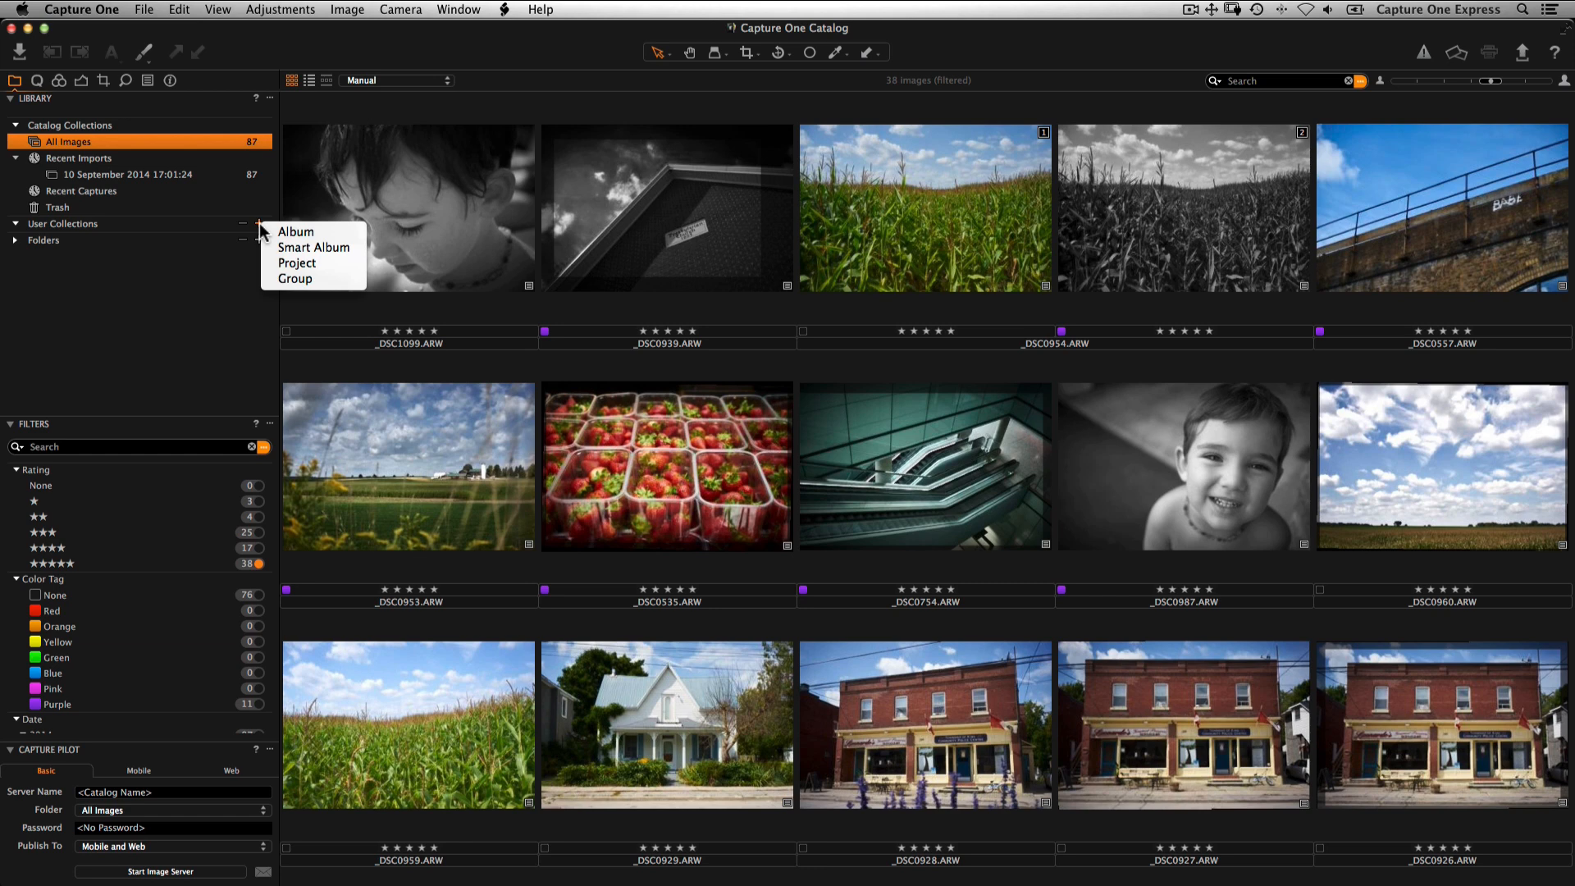
click(337, 235)
text(B)
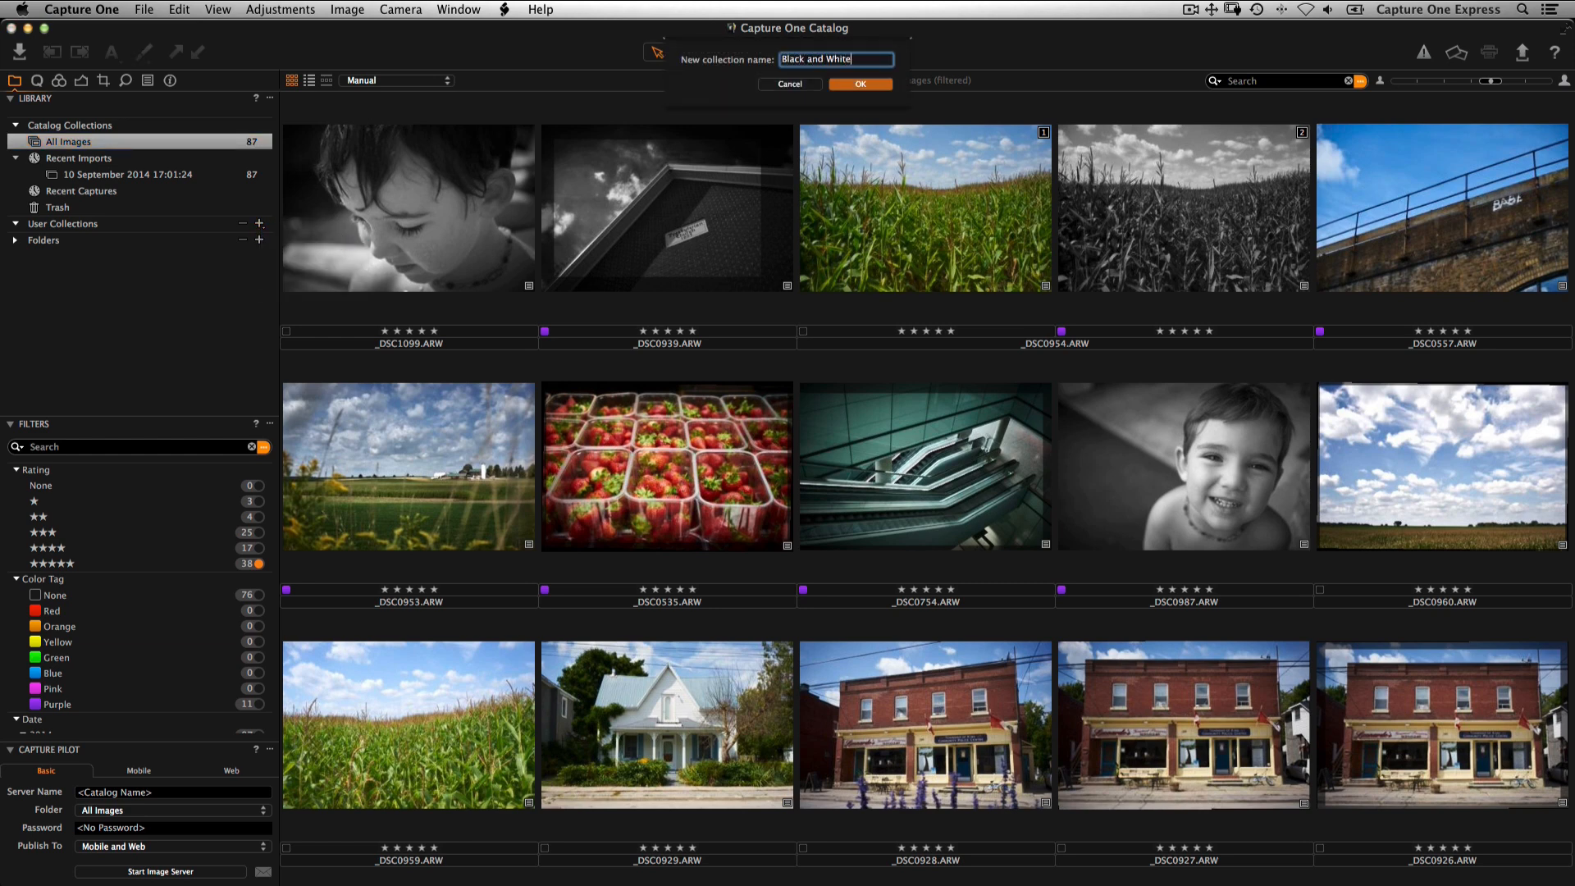
text(lack and White)
key(Return)
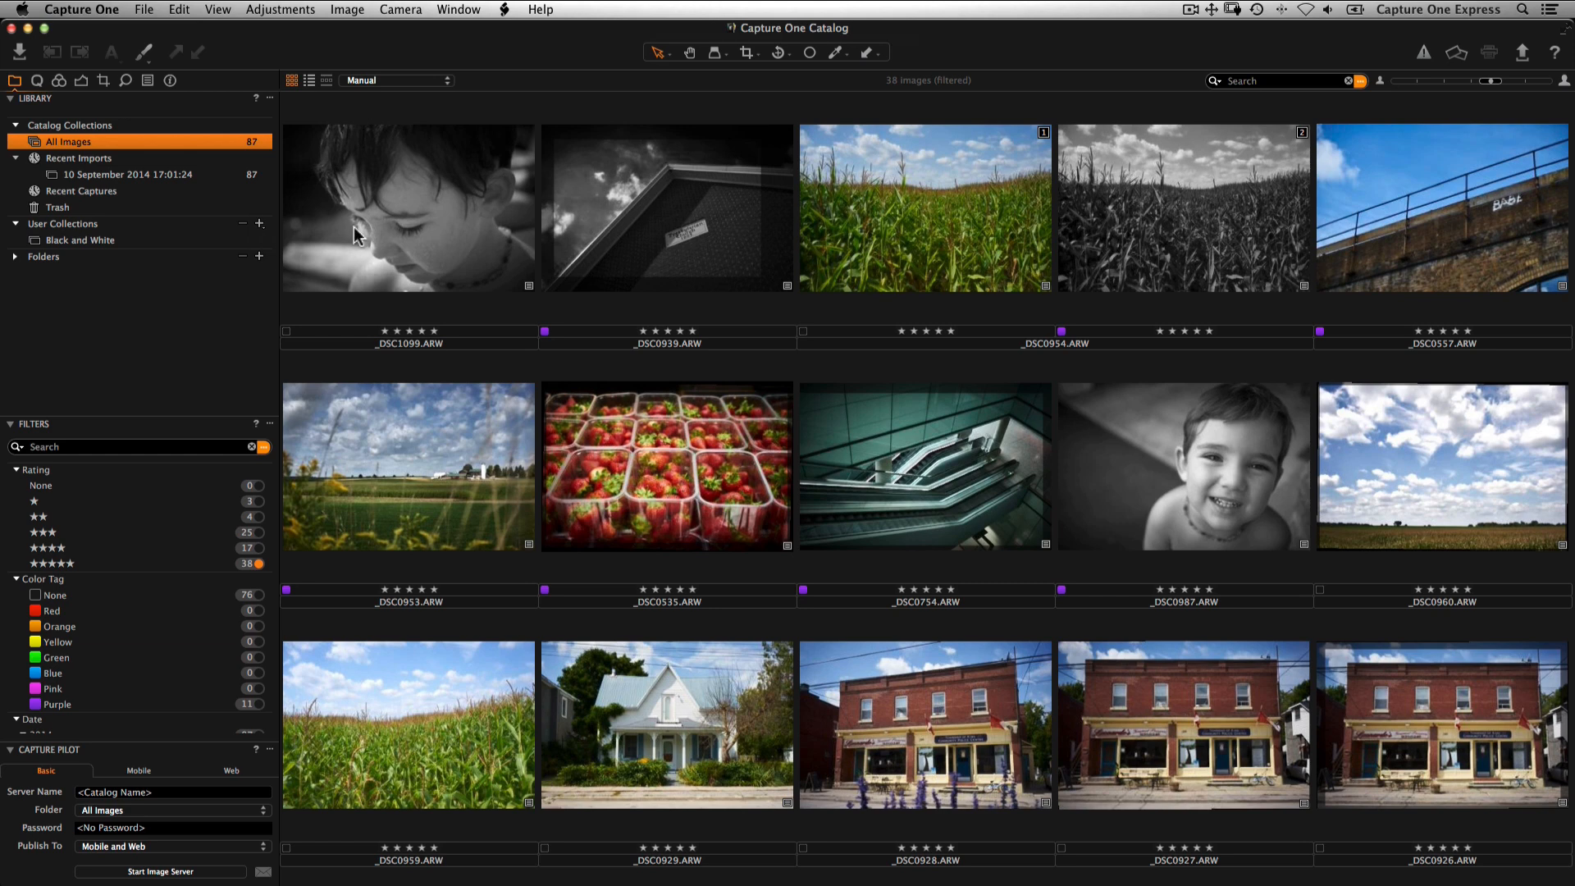
- Add the black-and-white photos _DSC1099.ARW, _DSC0939.ARW and _DSC0987.ARW to the Black and White album
drag(359, 236, 182, 248)
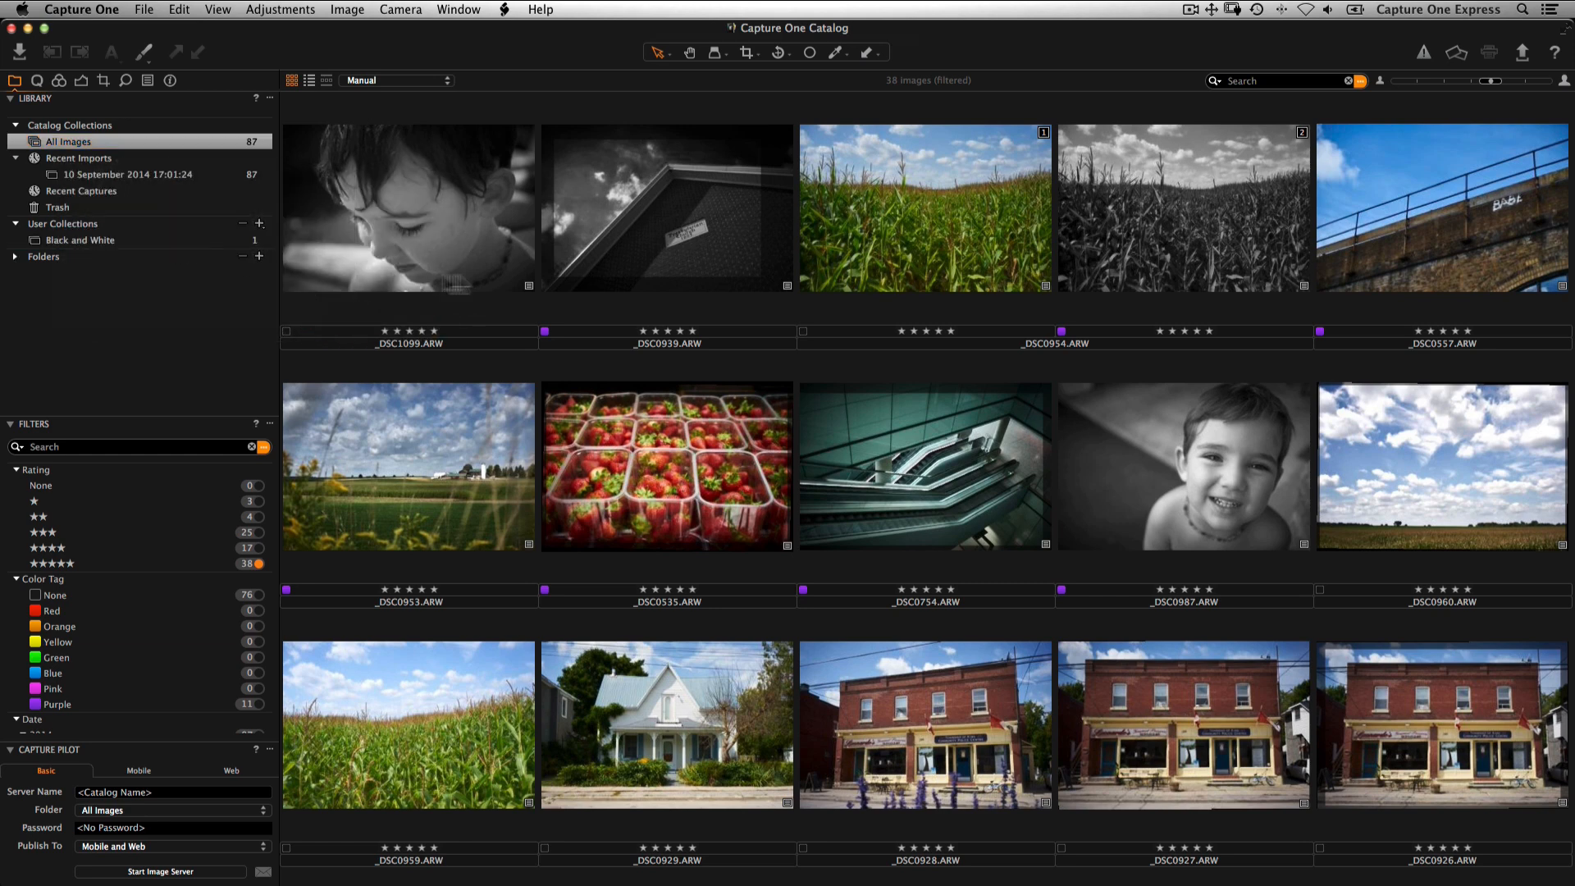
drag(597, 249, 204, 247)
drag(1070, 464, 215, 243)
- Create a smart album named Five Star Images with the rule that Rating equals five stars
click(259, 223)
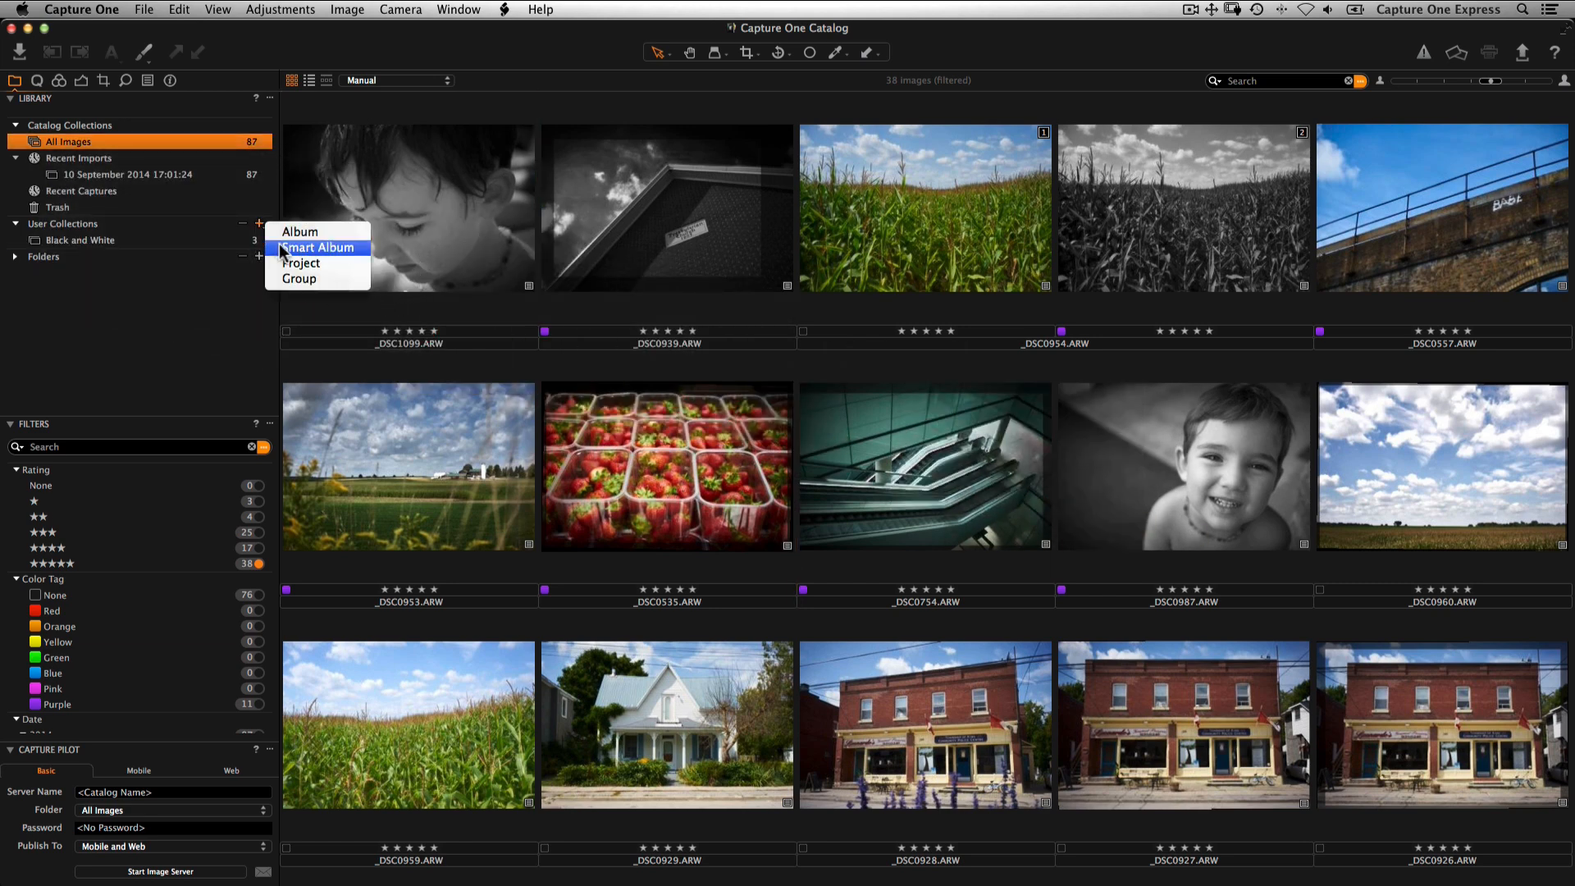
click(280, 246)
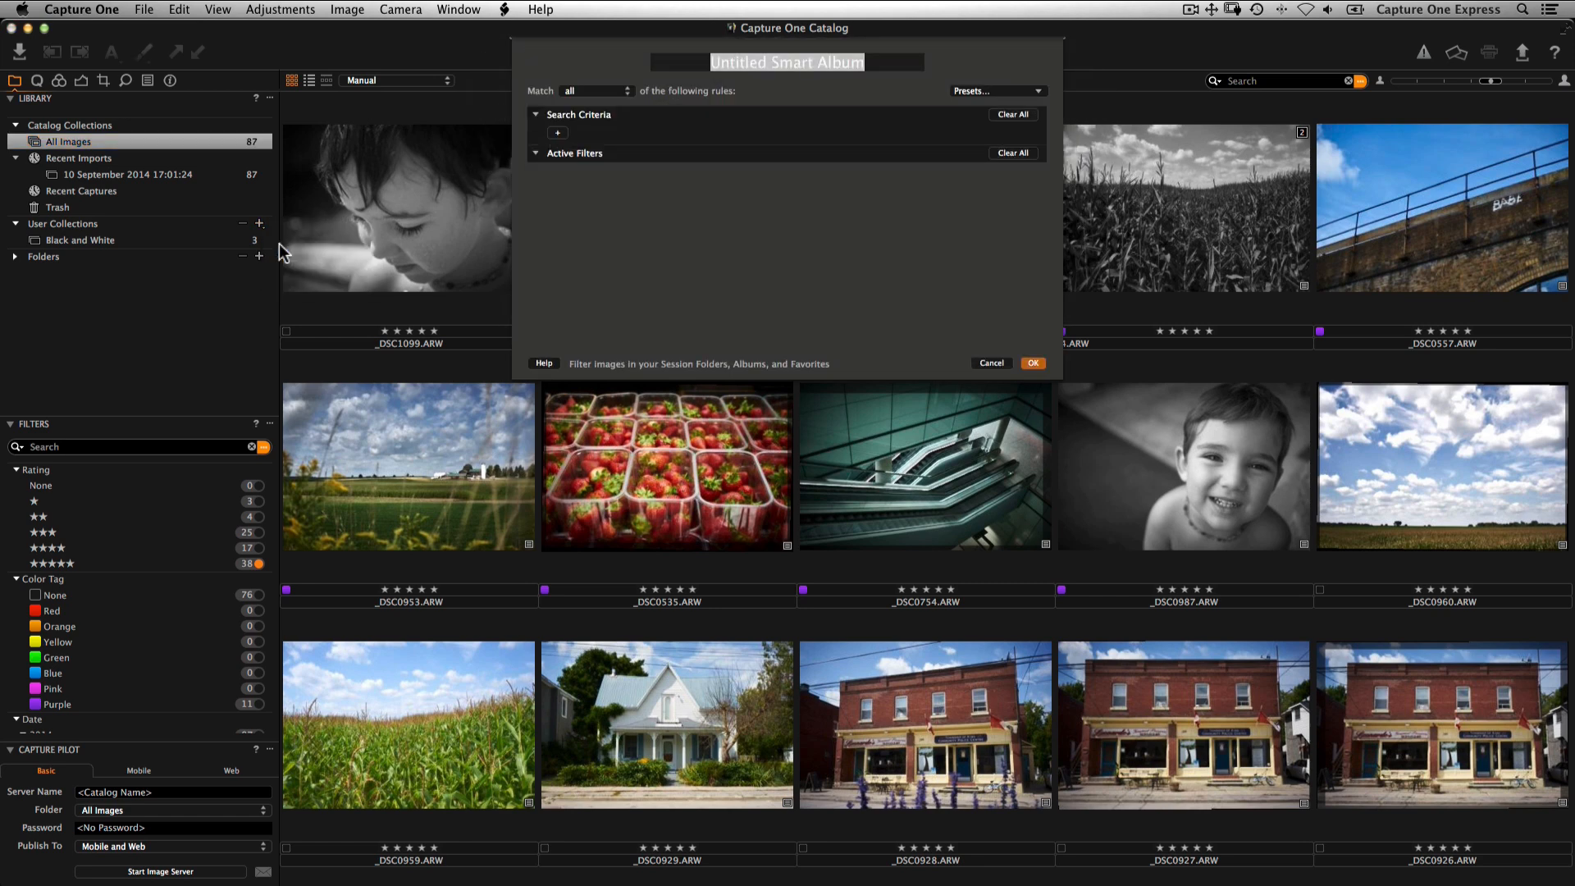
text(Fi)
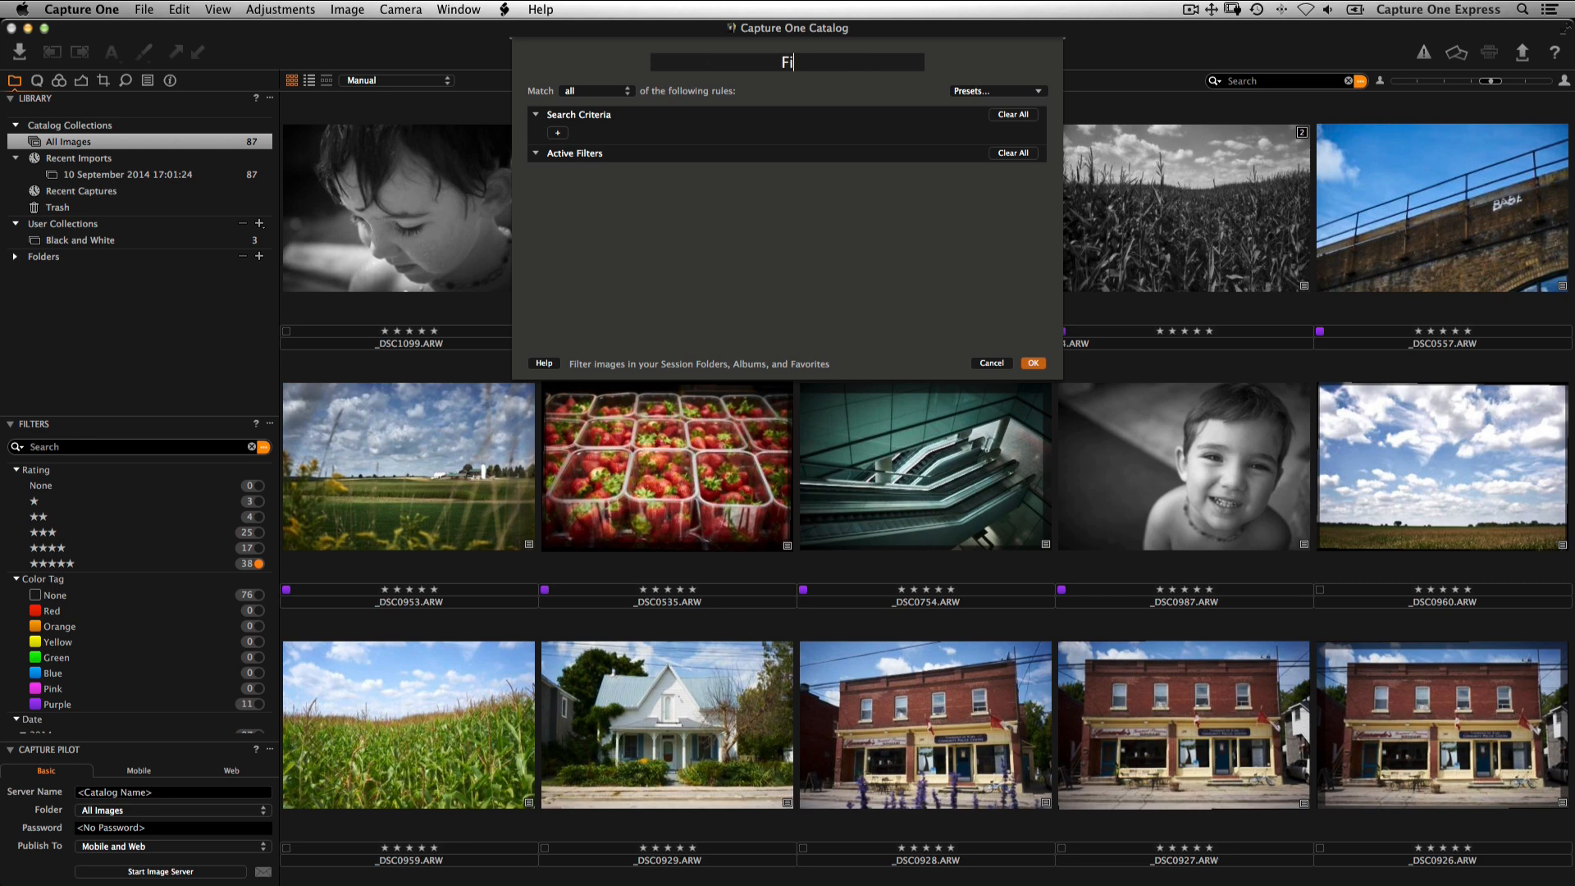
text(ve Star Images)
click(558, 133)
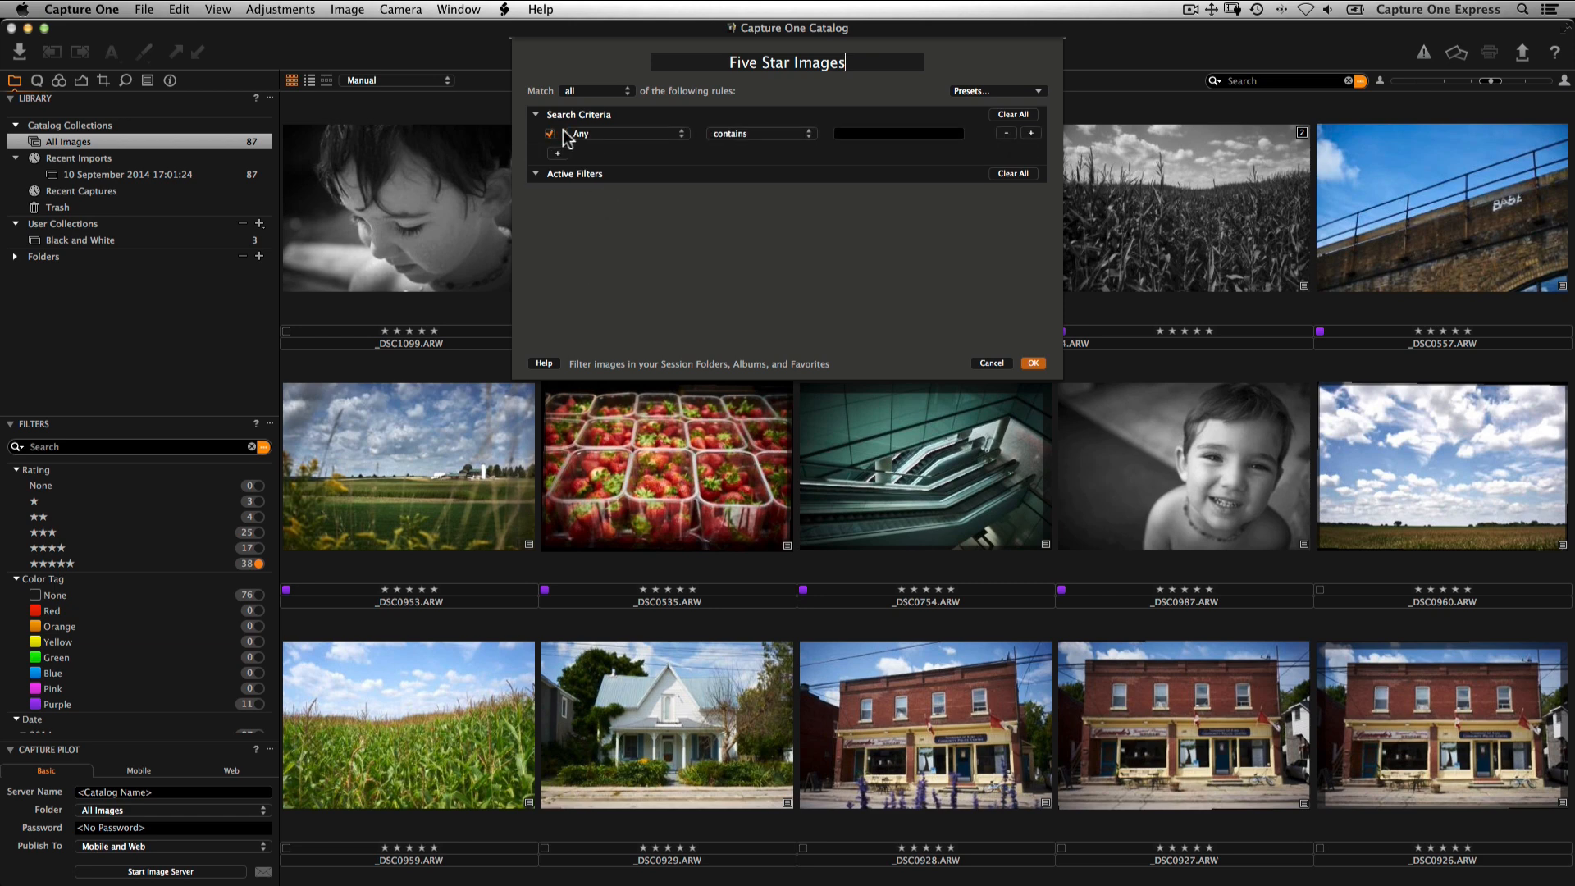
click(583, 137)
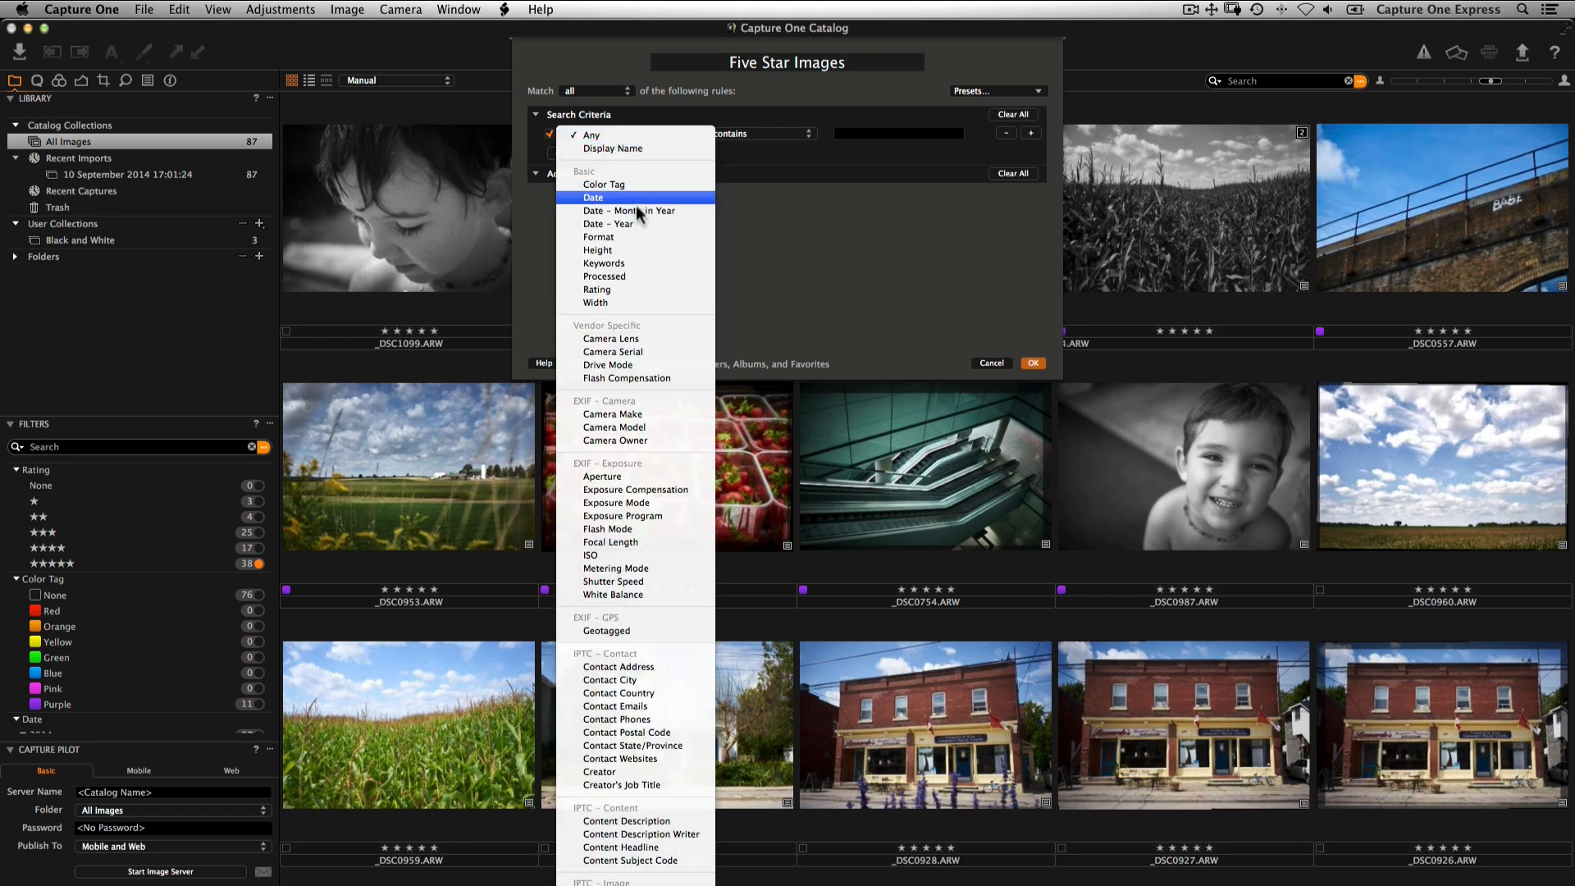
click(638, 289)
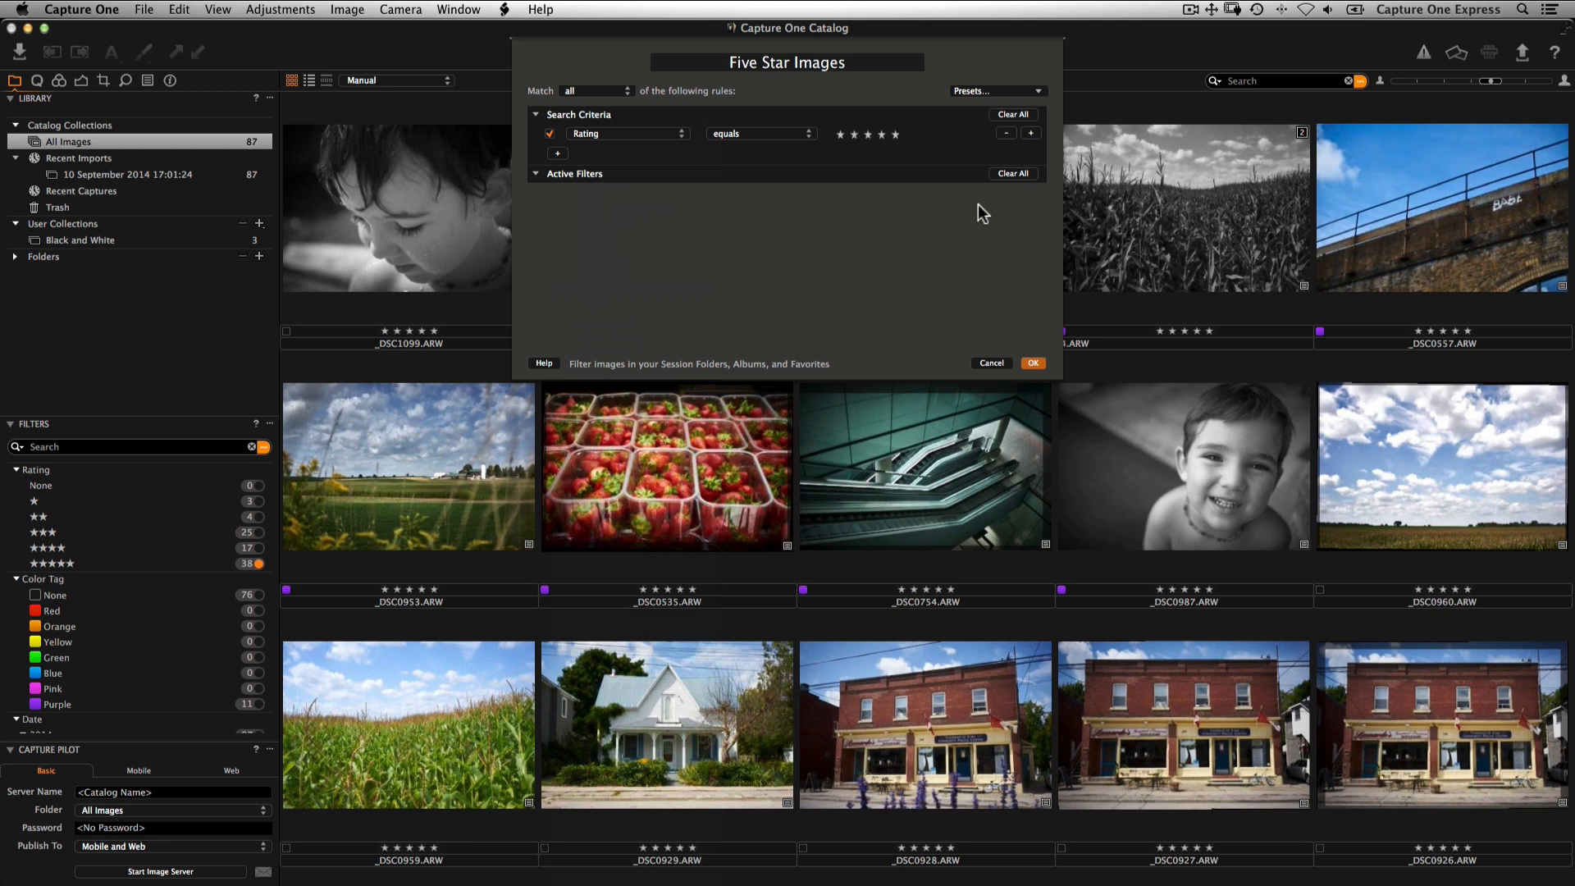
click(1034, 92)
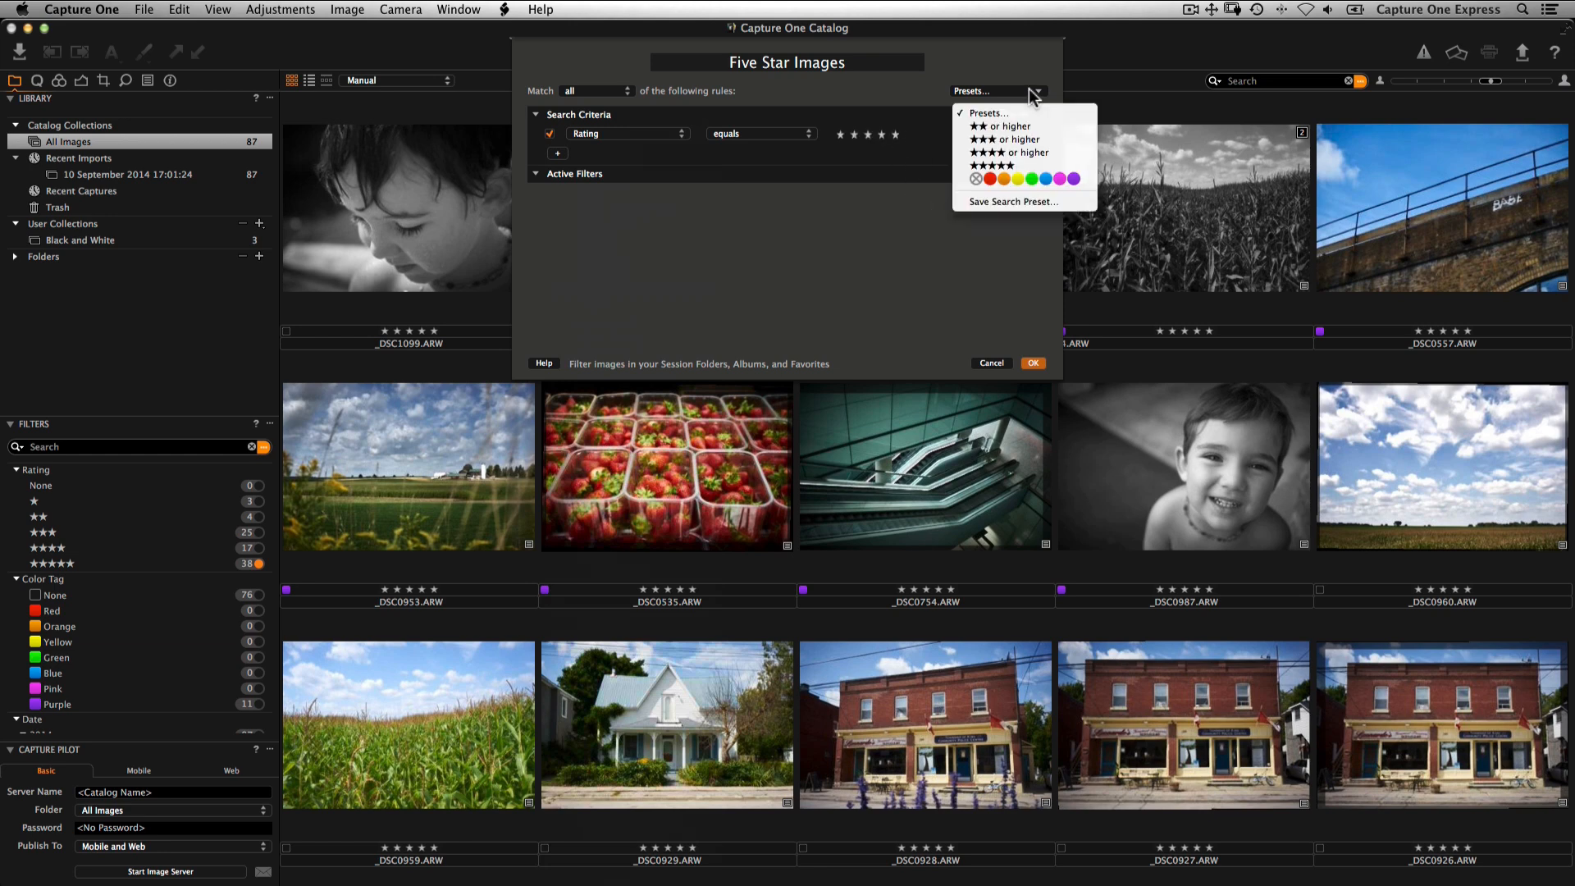
click(1016, 61)
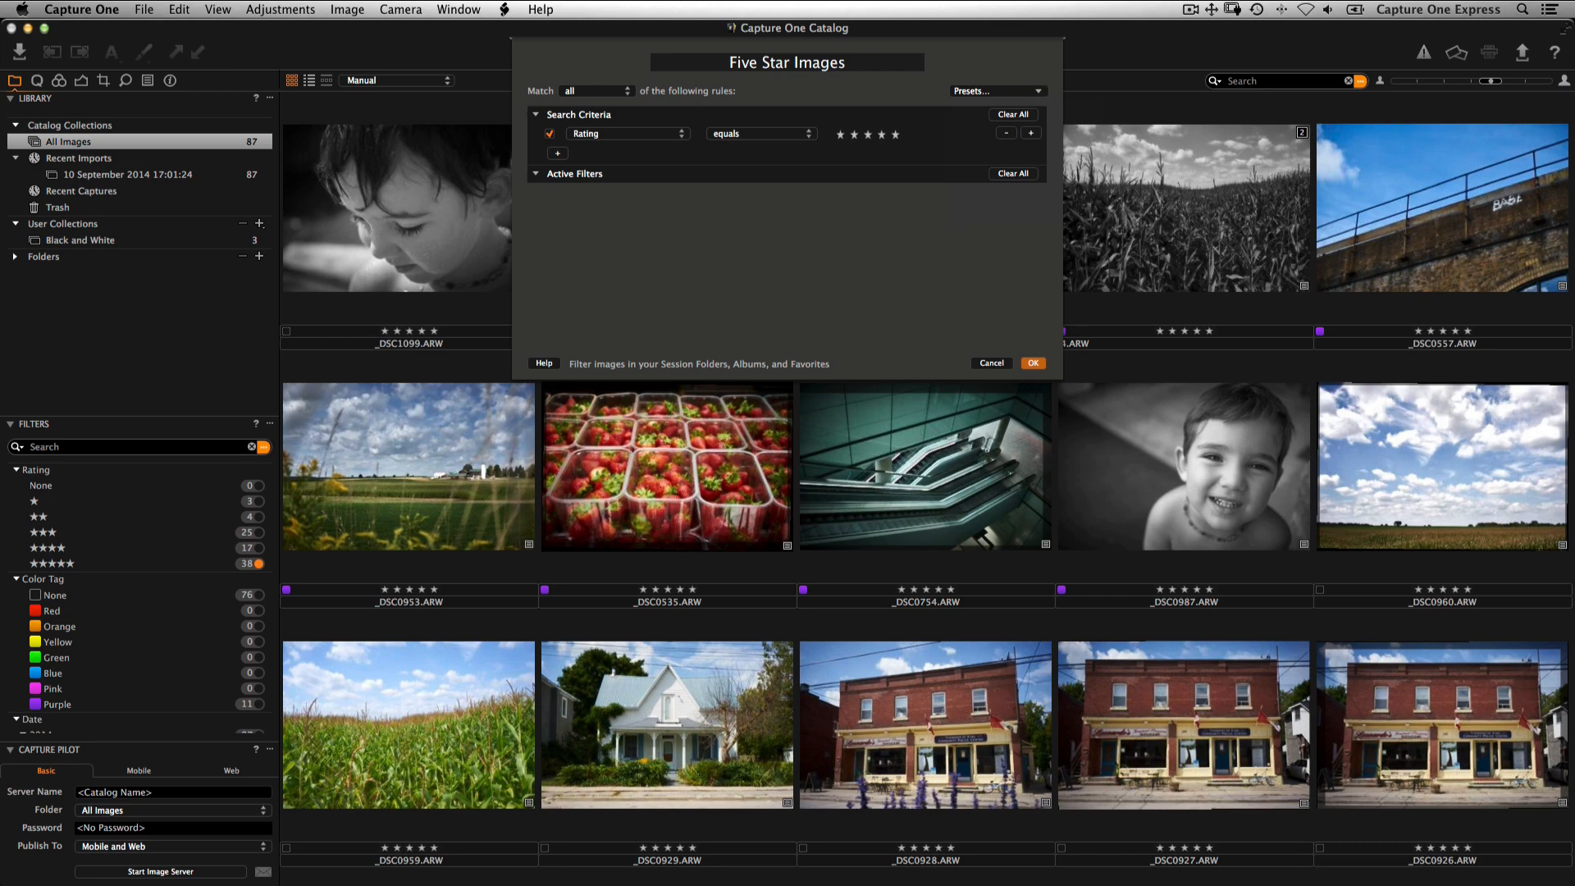
click(1034, 362)
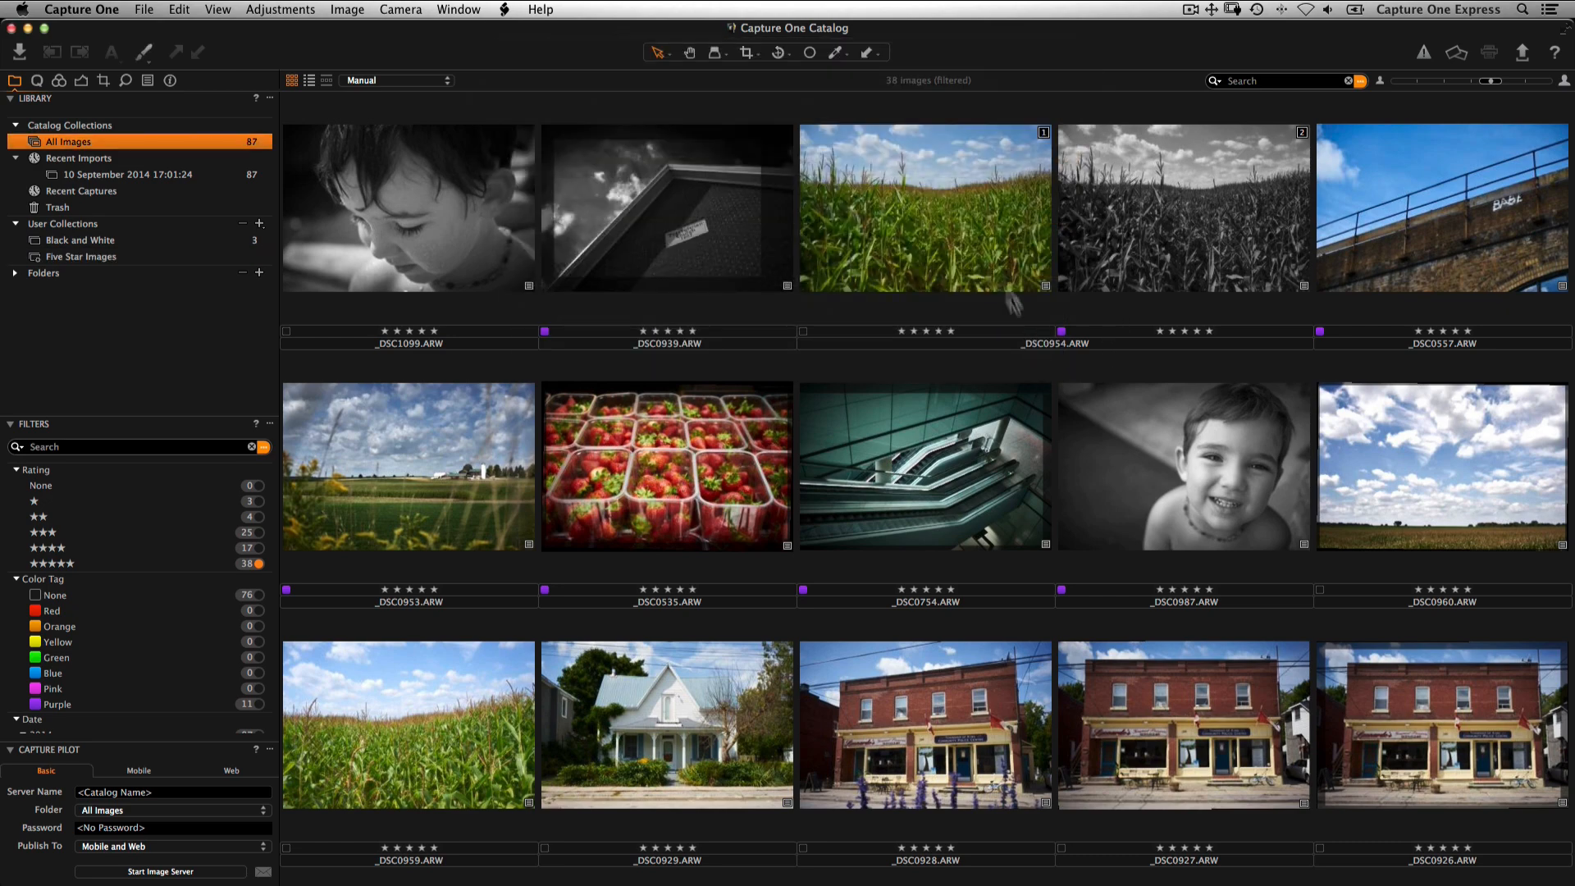
- Browse the photos collected in the Five Star Images smart album and return to All Images
click(126, 257)
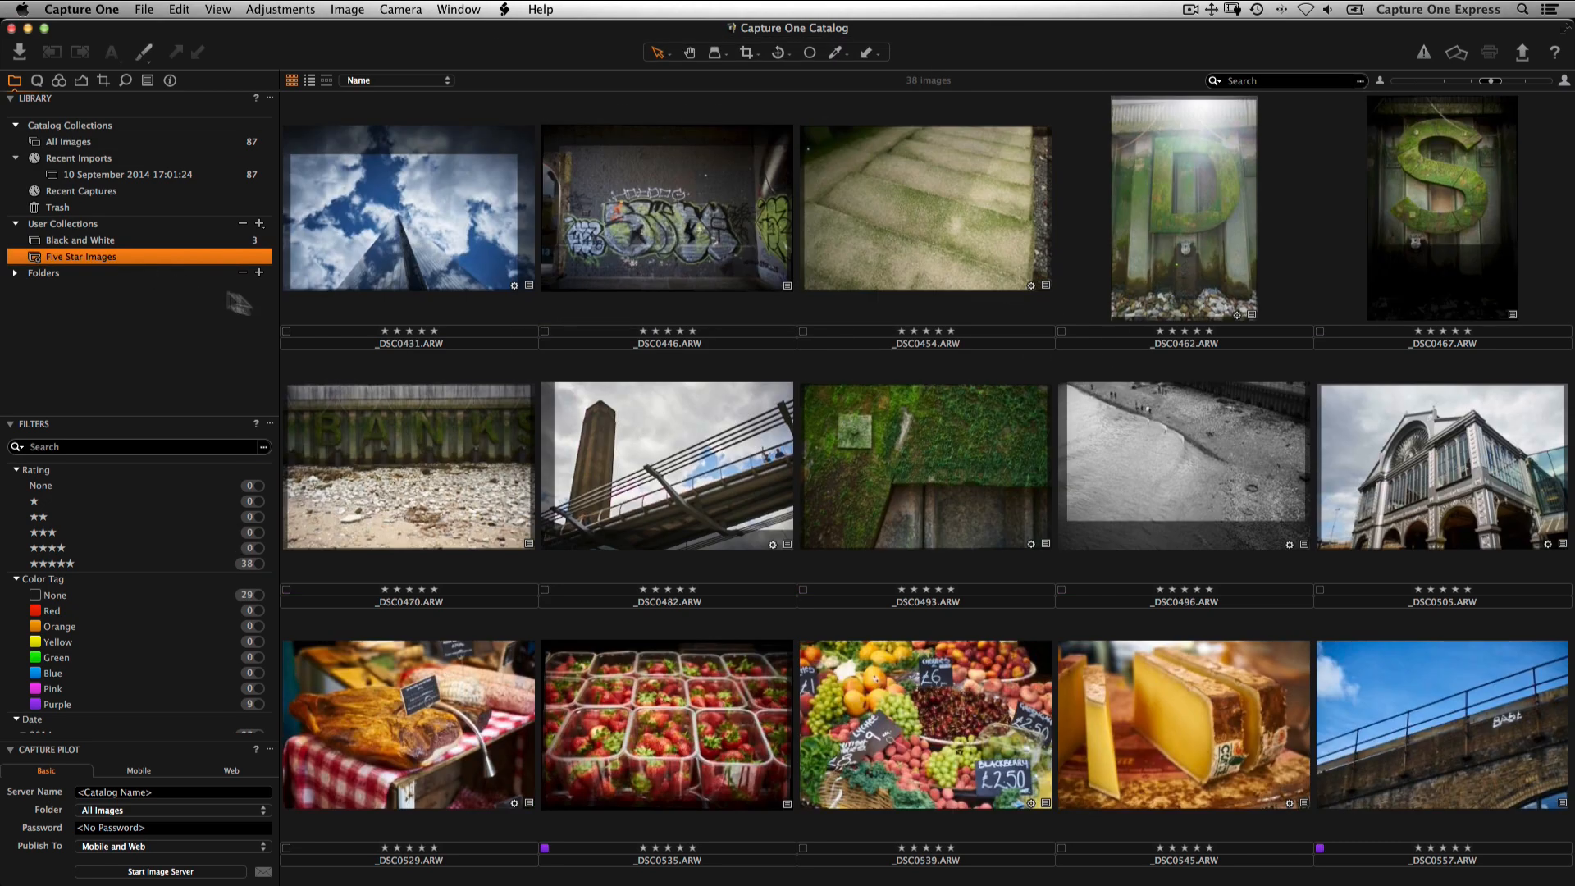
scroll(505, 287, down, 6)
scroll(507, 286, down, 1)
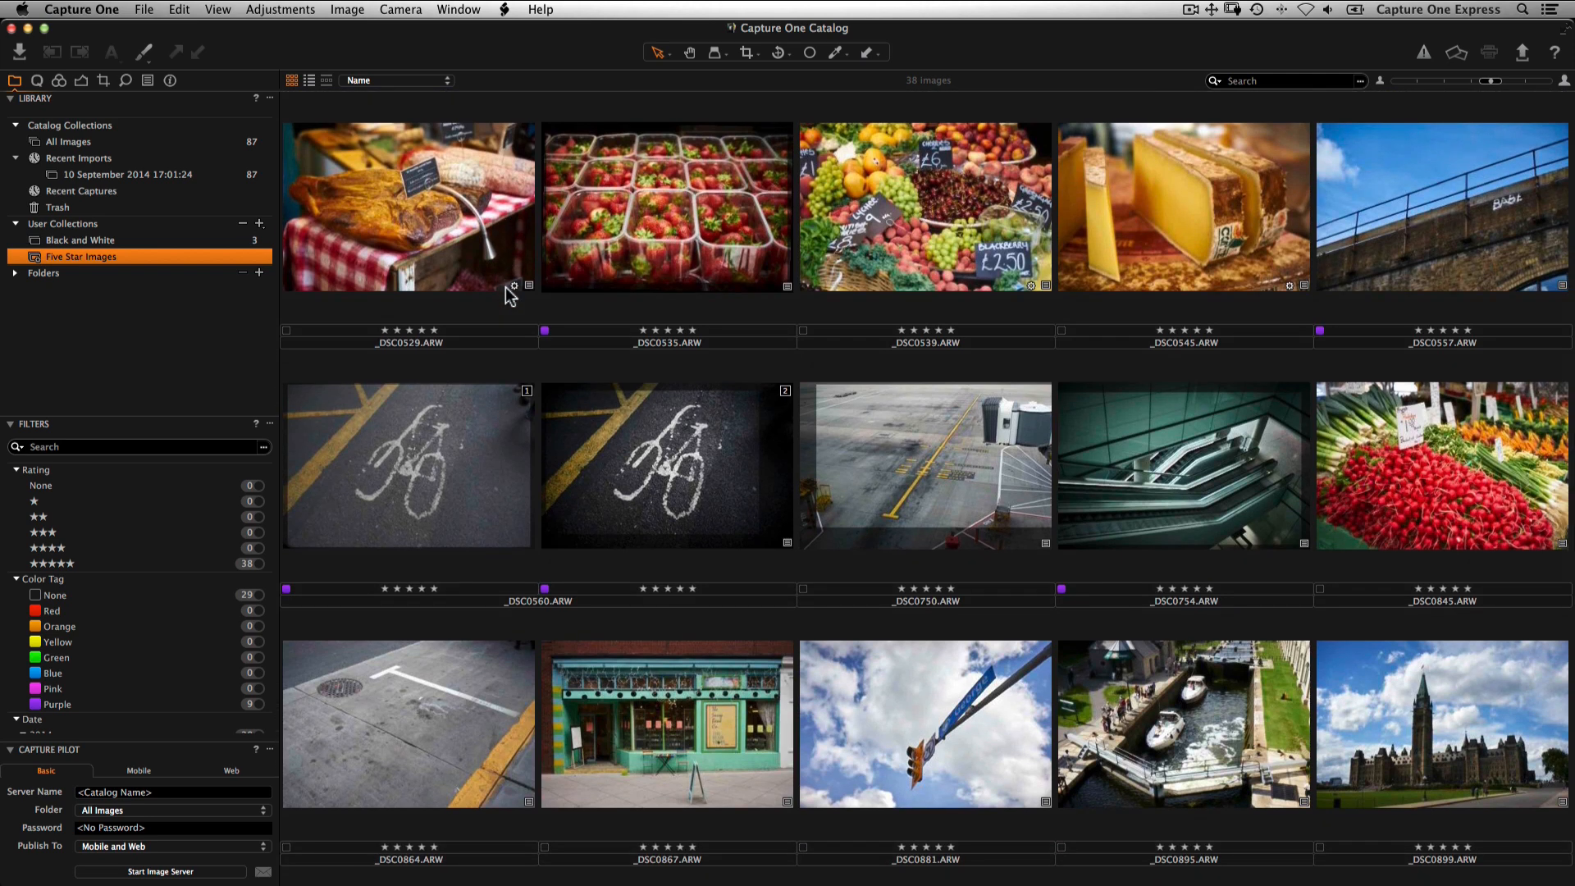
click(69, 142)
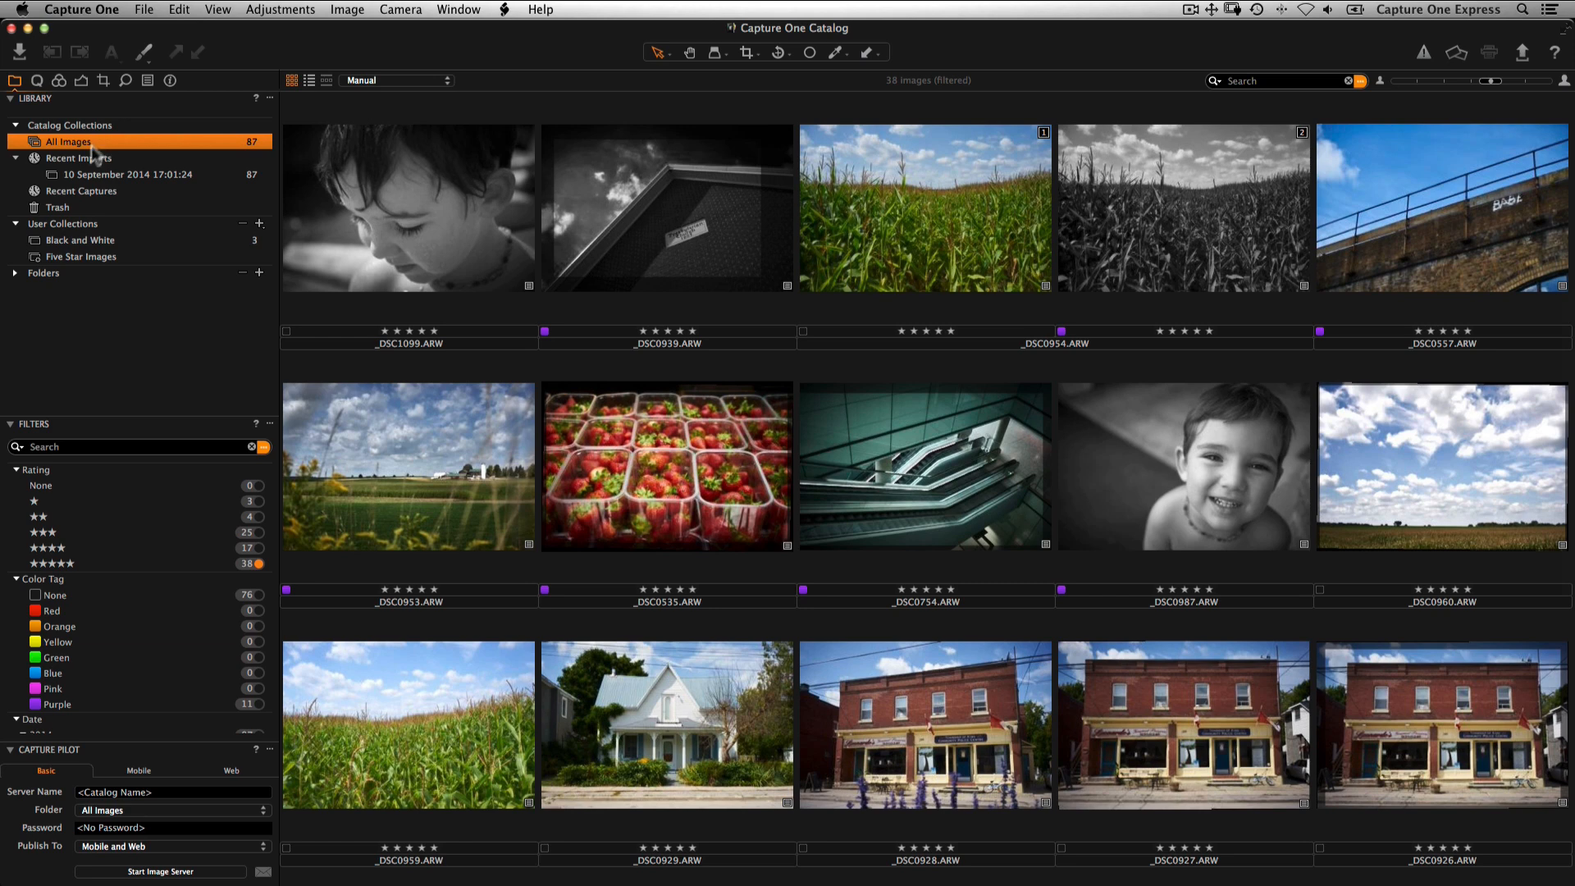
- Create a project named Vacation 2014 and move the Black and White album into it
click(259, 224)
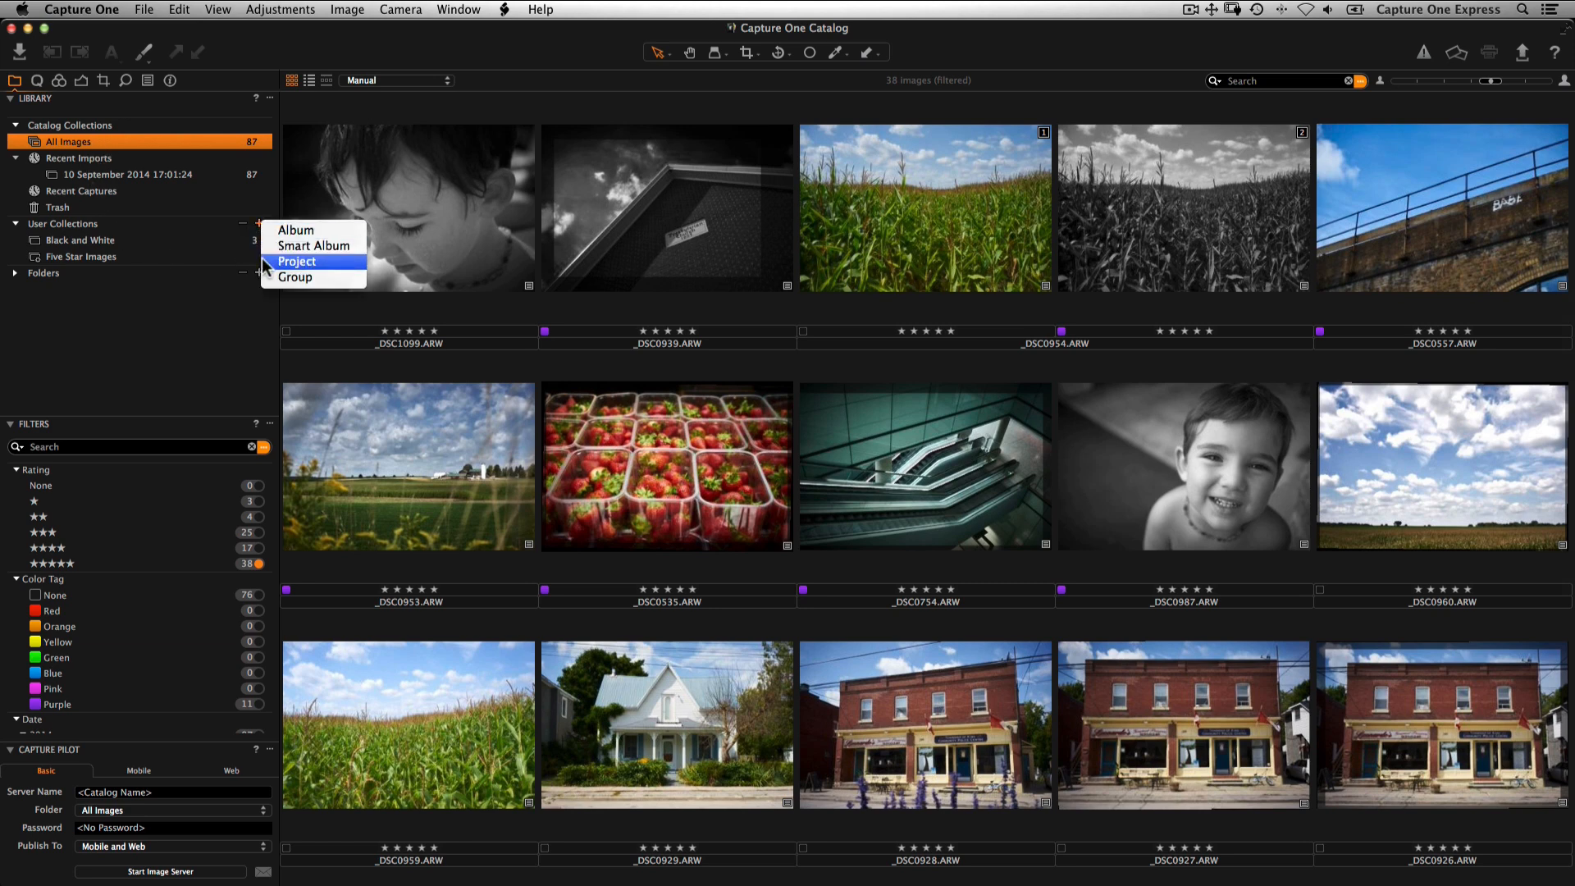
click(263, 258)
text(Vacation 2014)
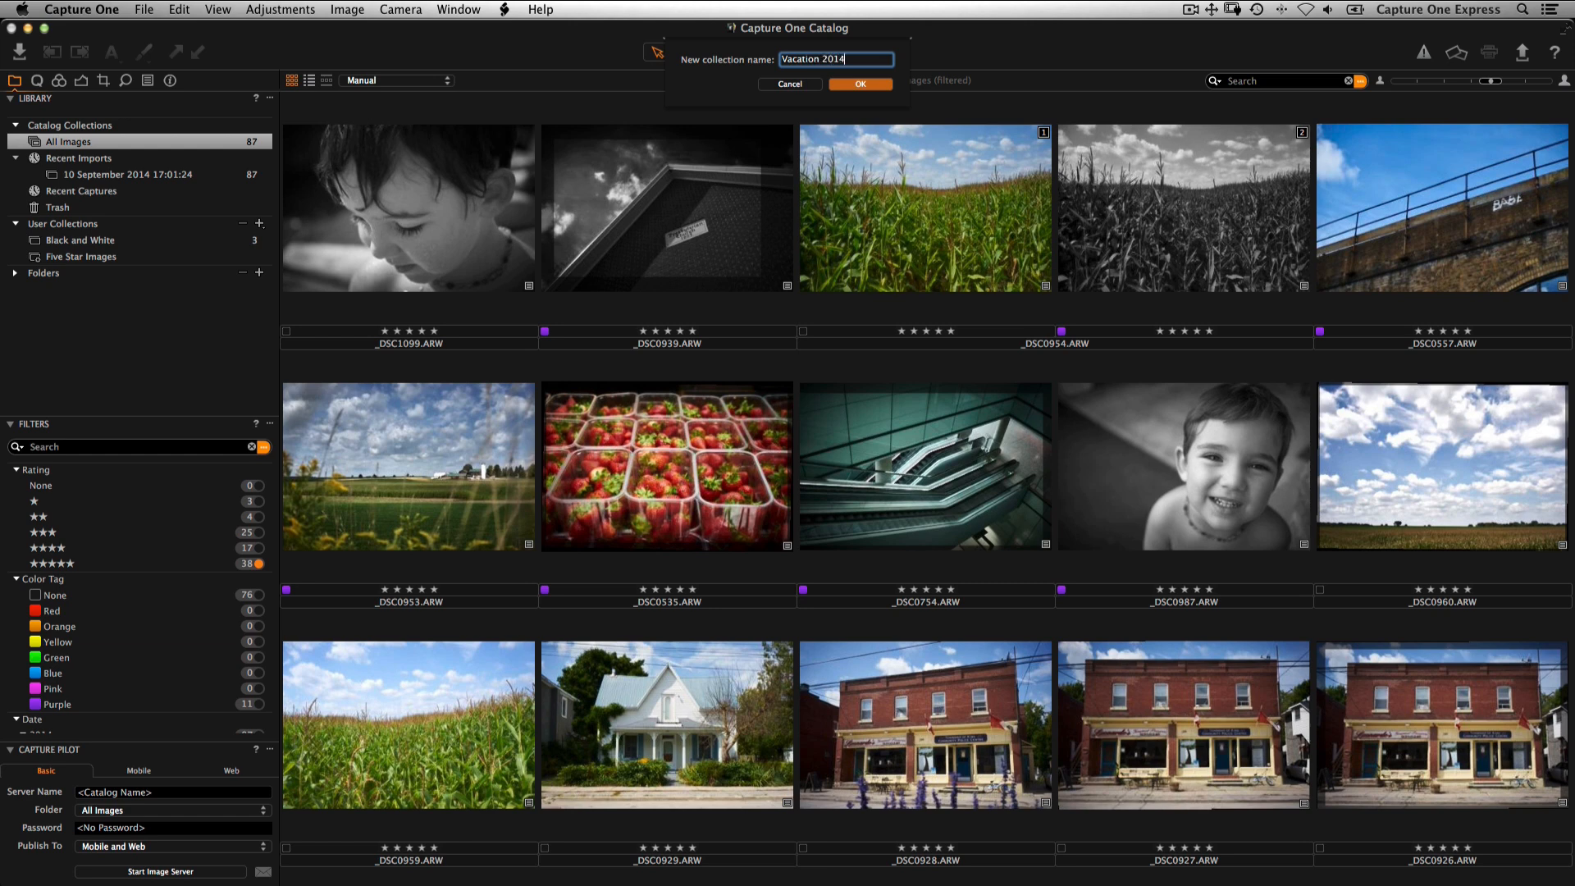
key(Return)
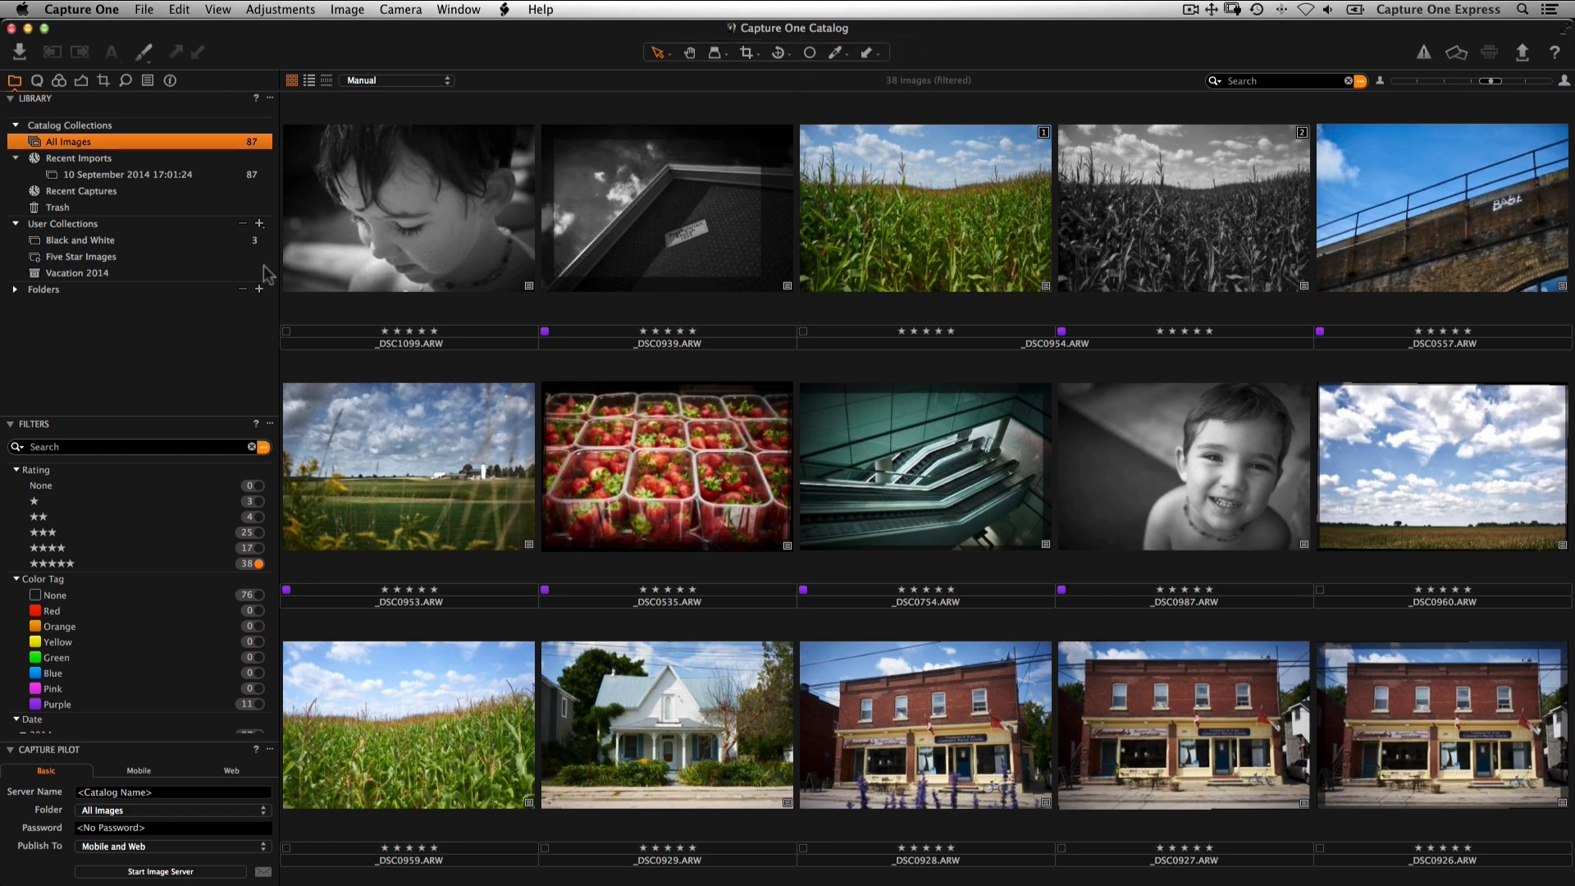
drag(46, 241, 86, 282)
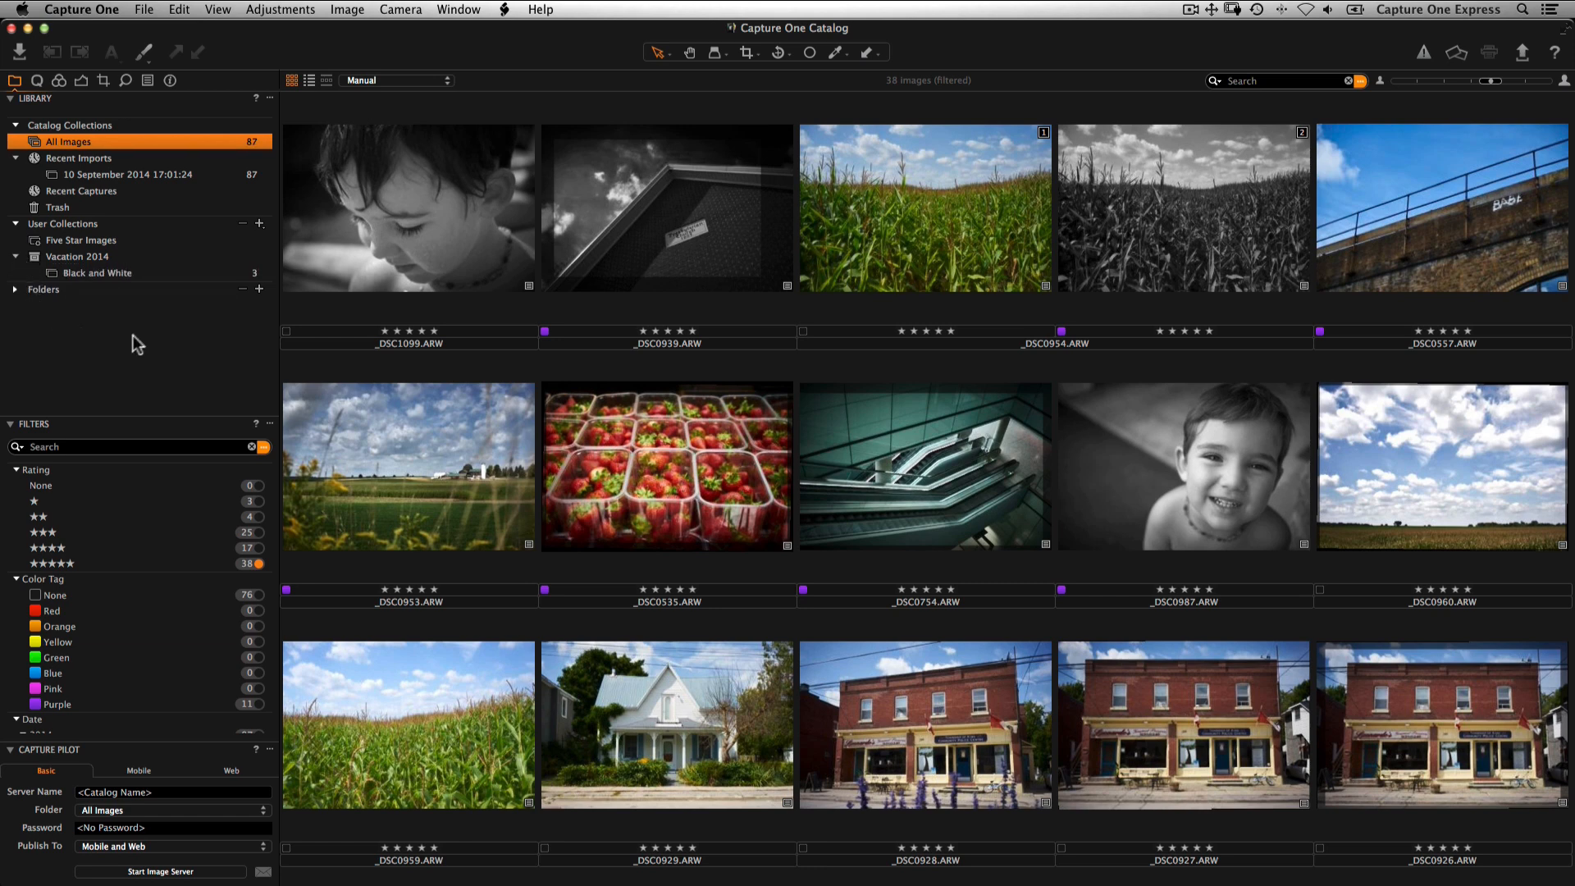
- Move the Five Star Images smart album into the Vacation 2014 project and return to All Images
click(112, 242)
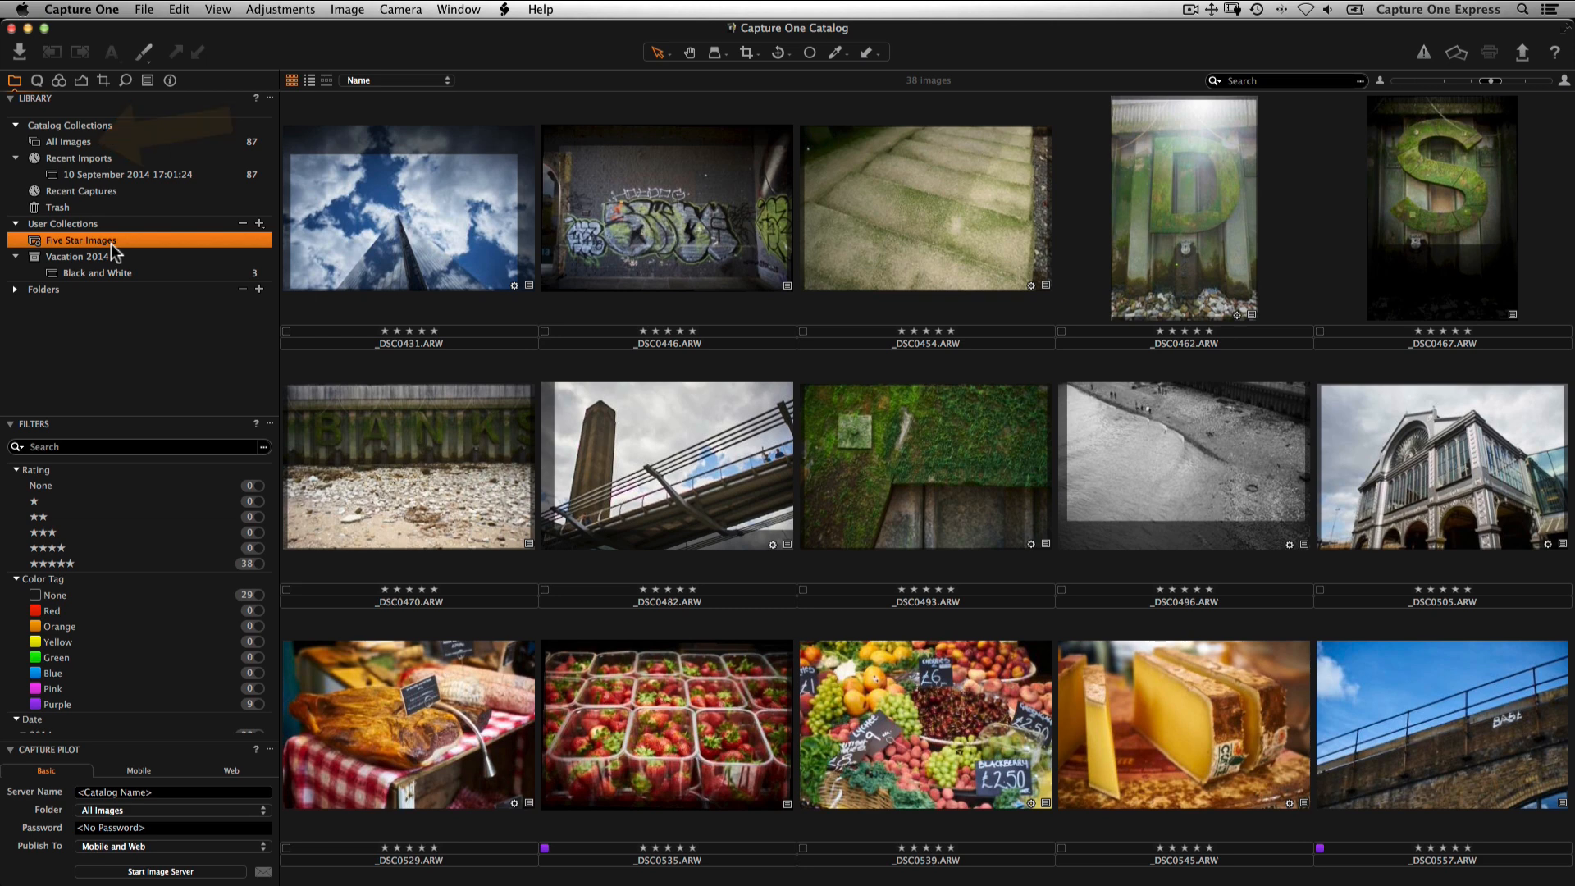
drag(37, 240, 63, 253)
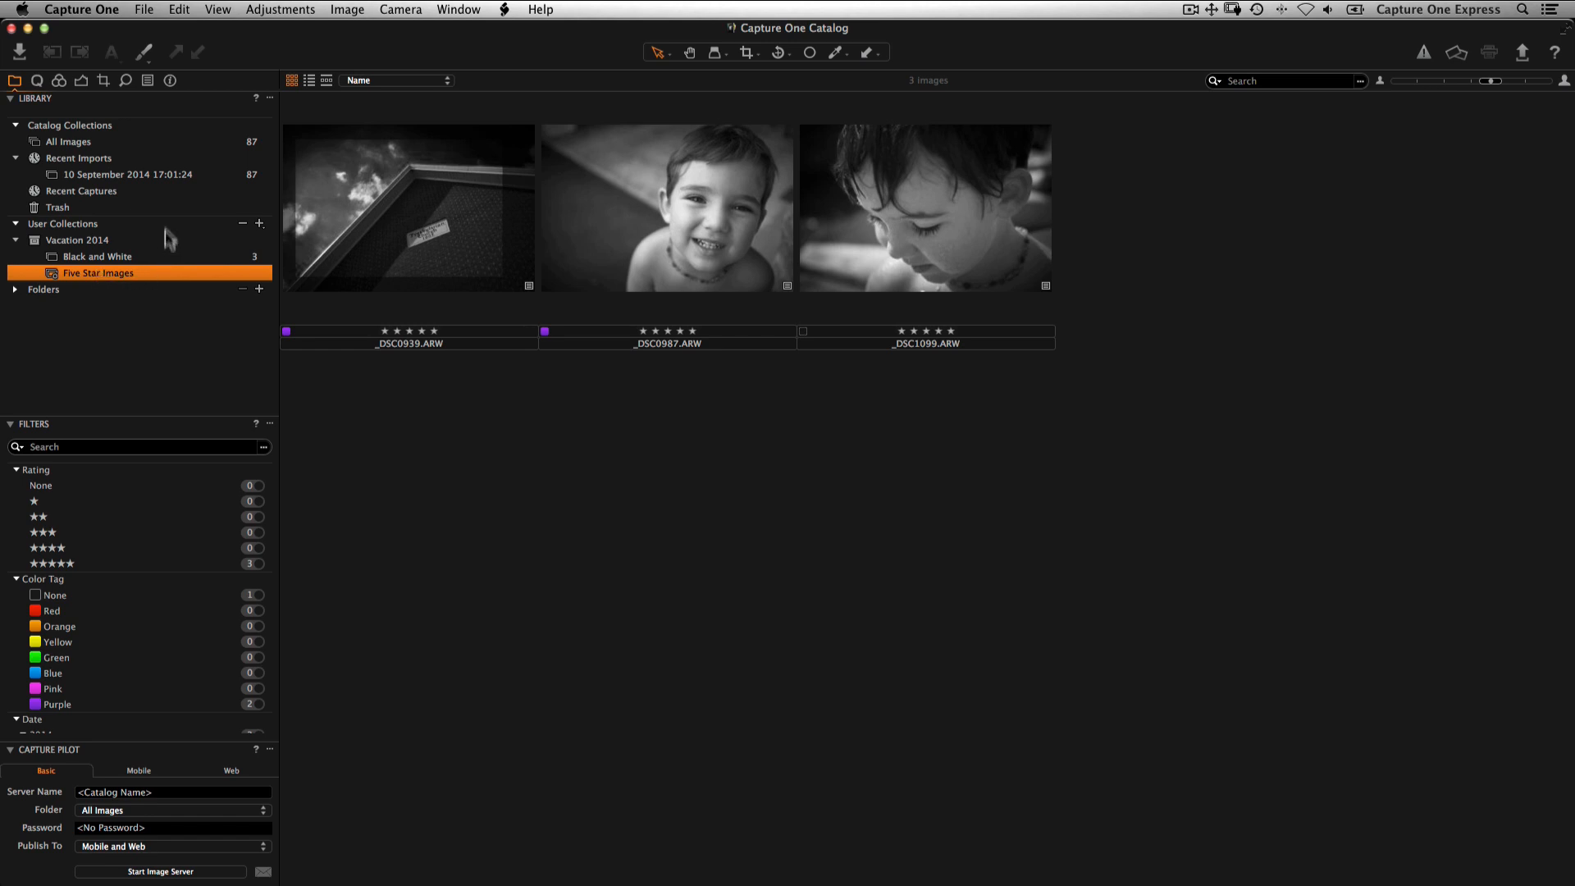
click(127, 141)
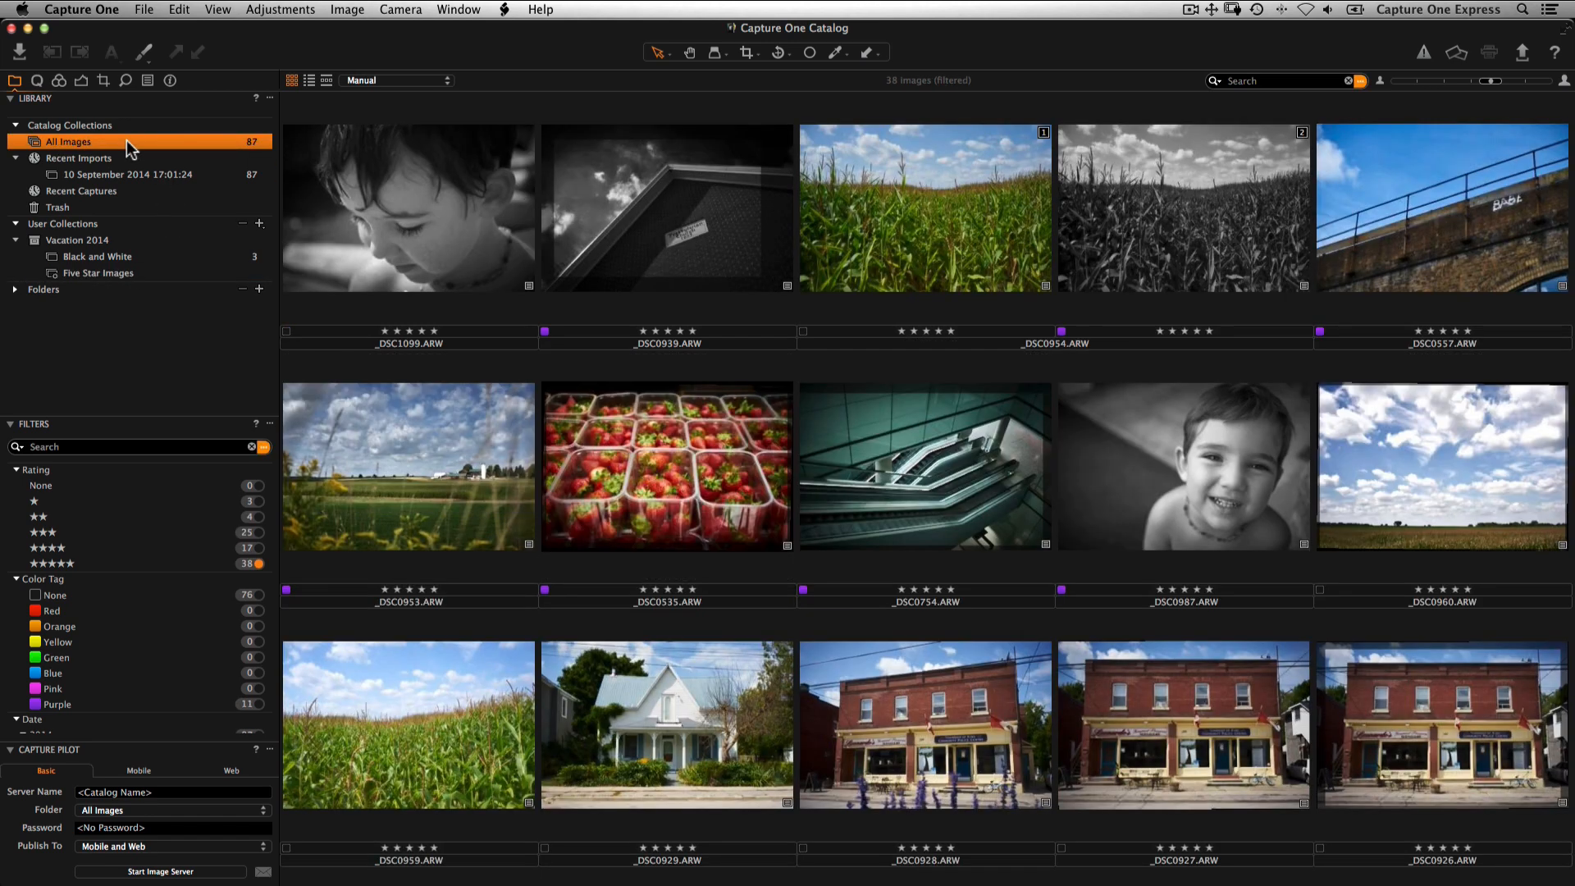
- Create a group named Personal Images and move the Vacation 2014 project into it
click(259, 223)
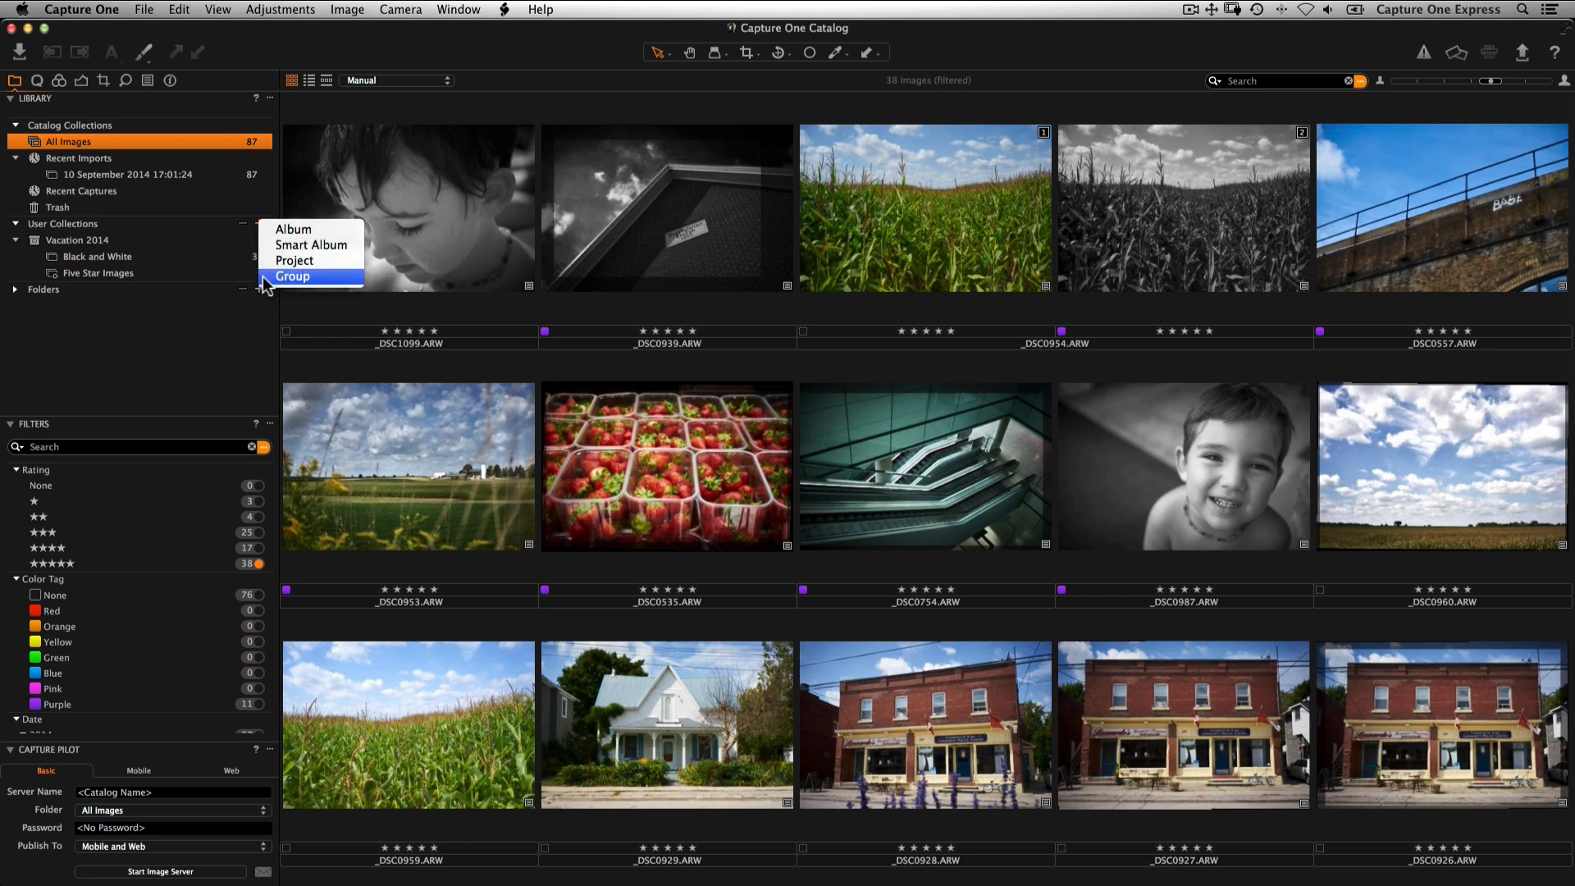
click(292, 276)
text(Personal Images)
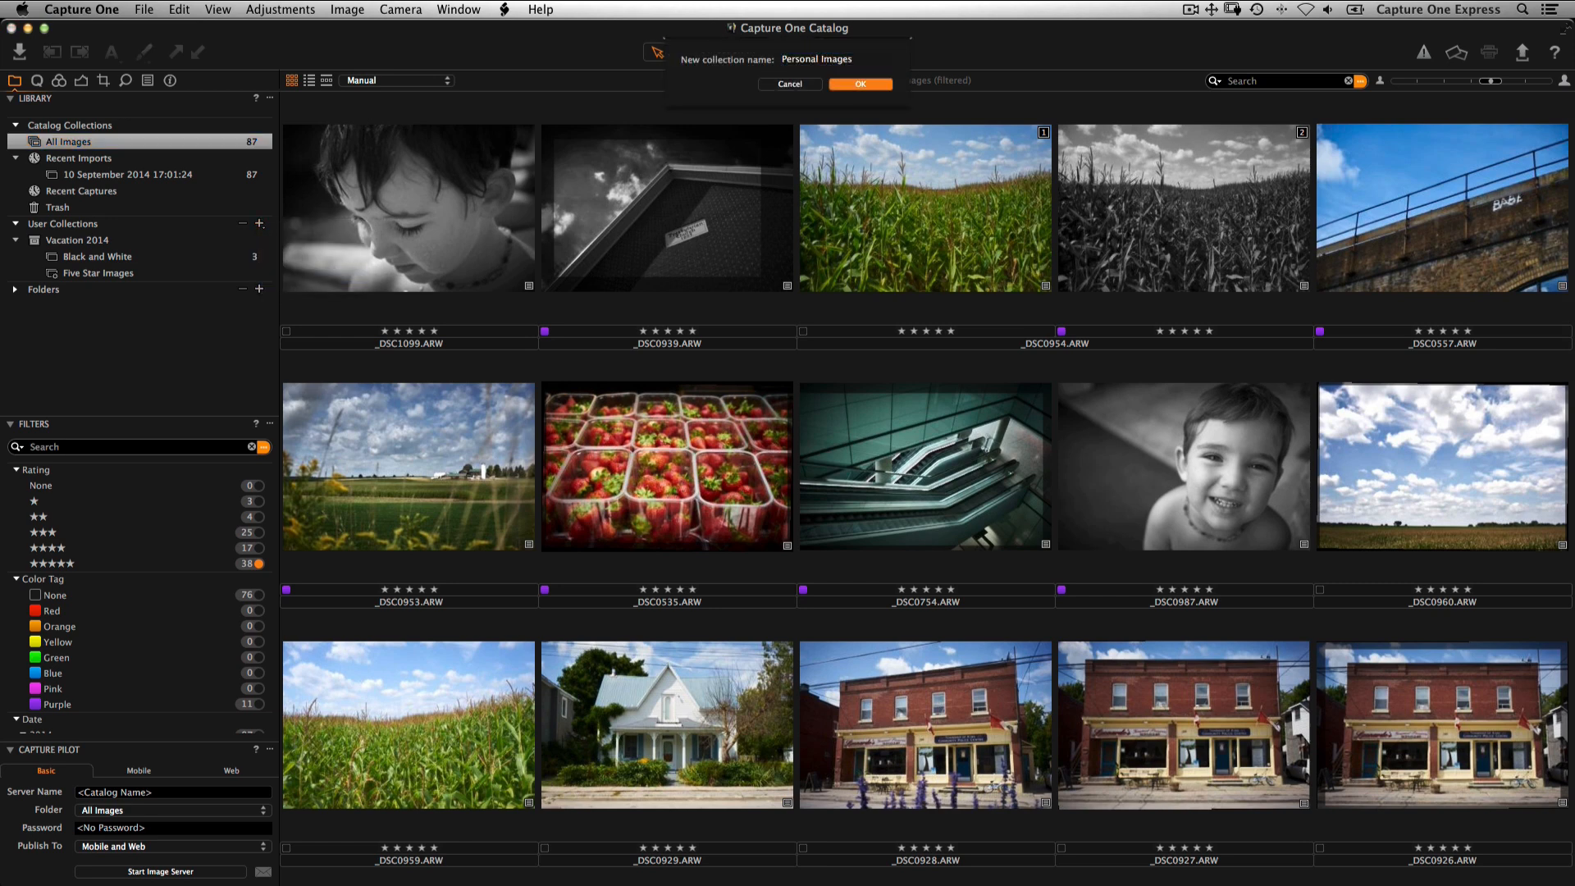
key(Return)
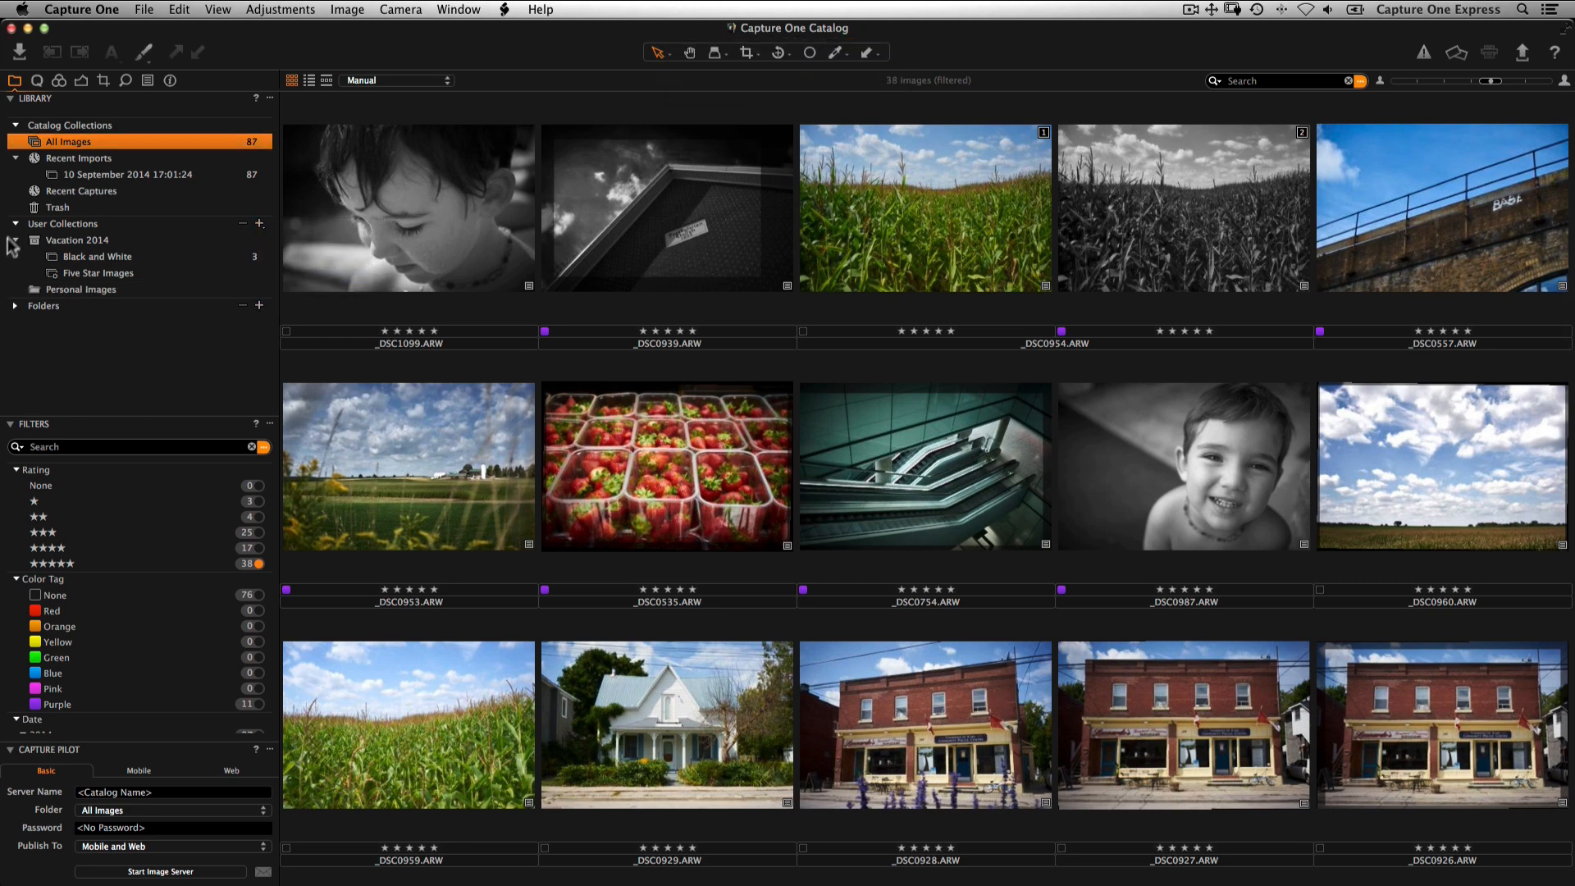
drag(37, 246, 59, 287)
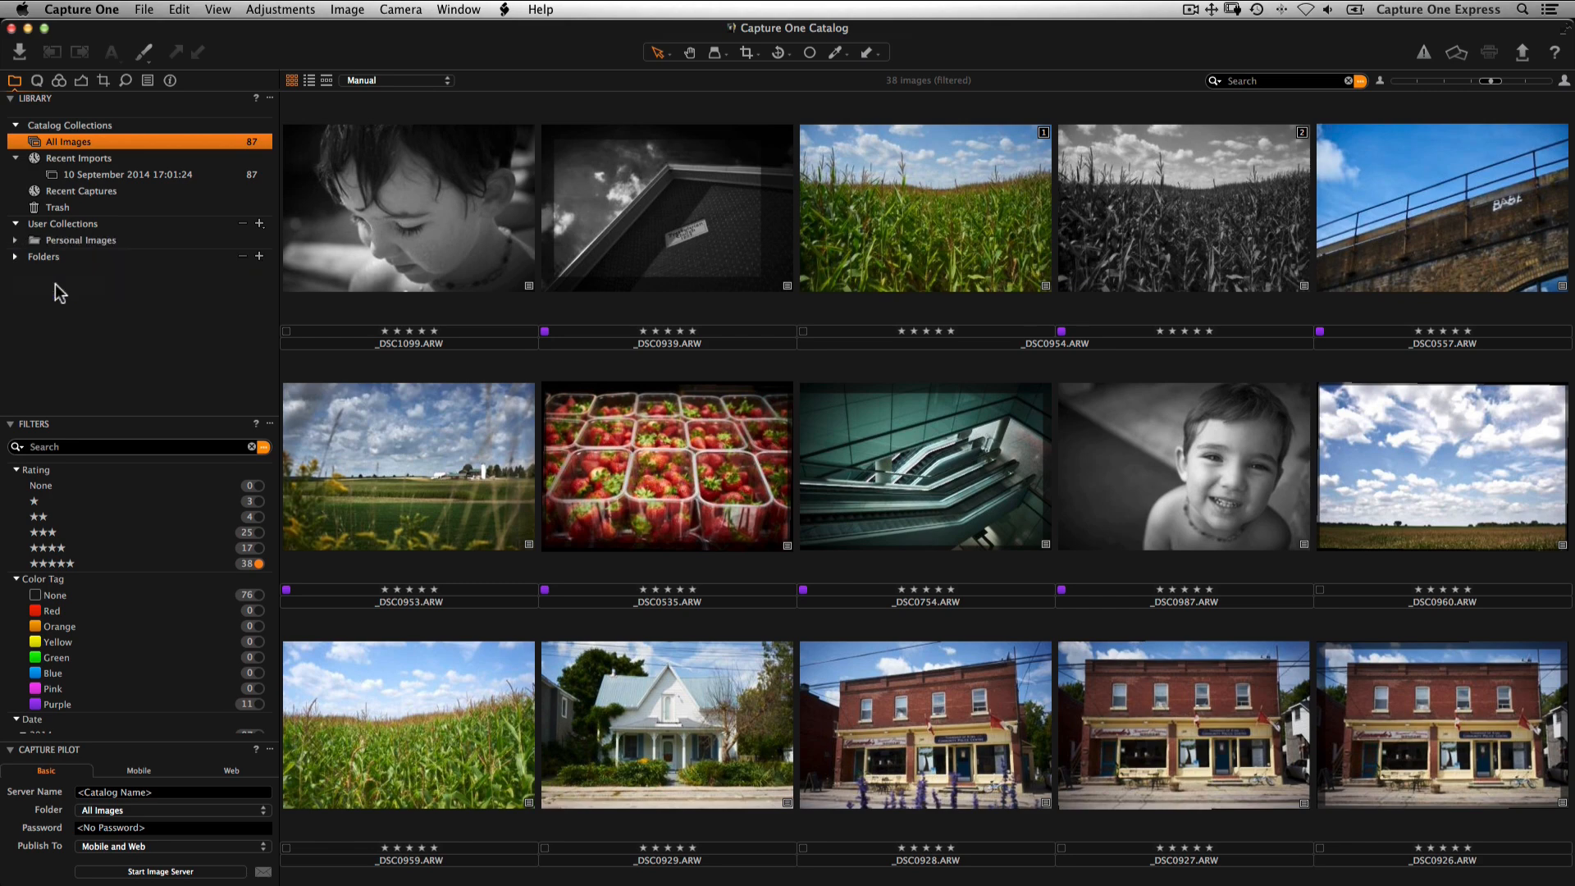
- Expand the Personal Images group and its project to view the Black and White album, and return to All Images
click(15, 240)
click(33, 256)
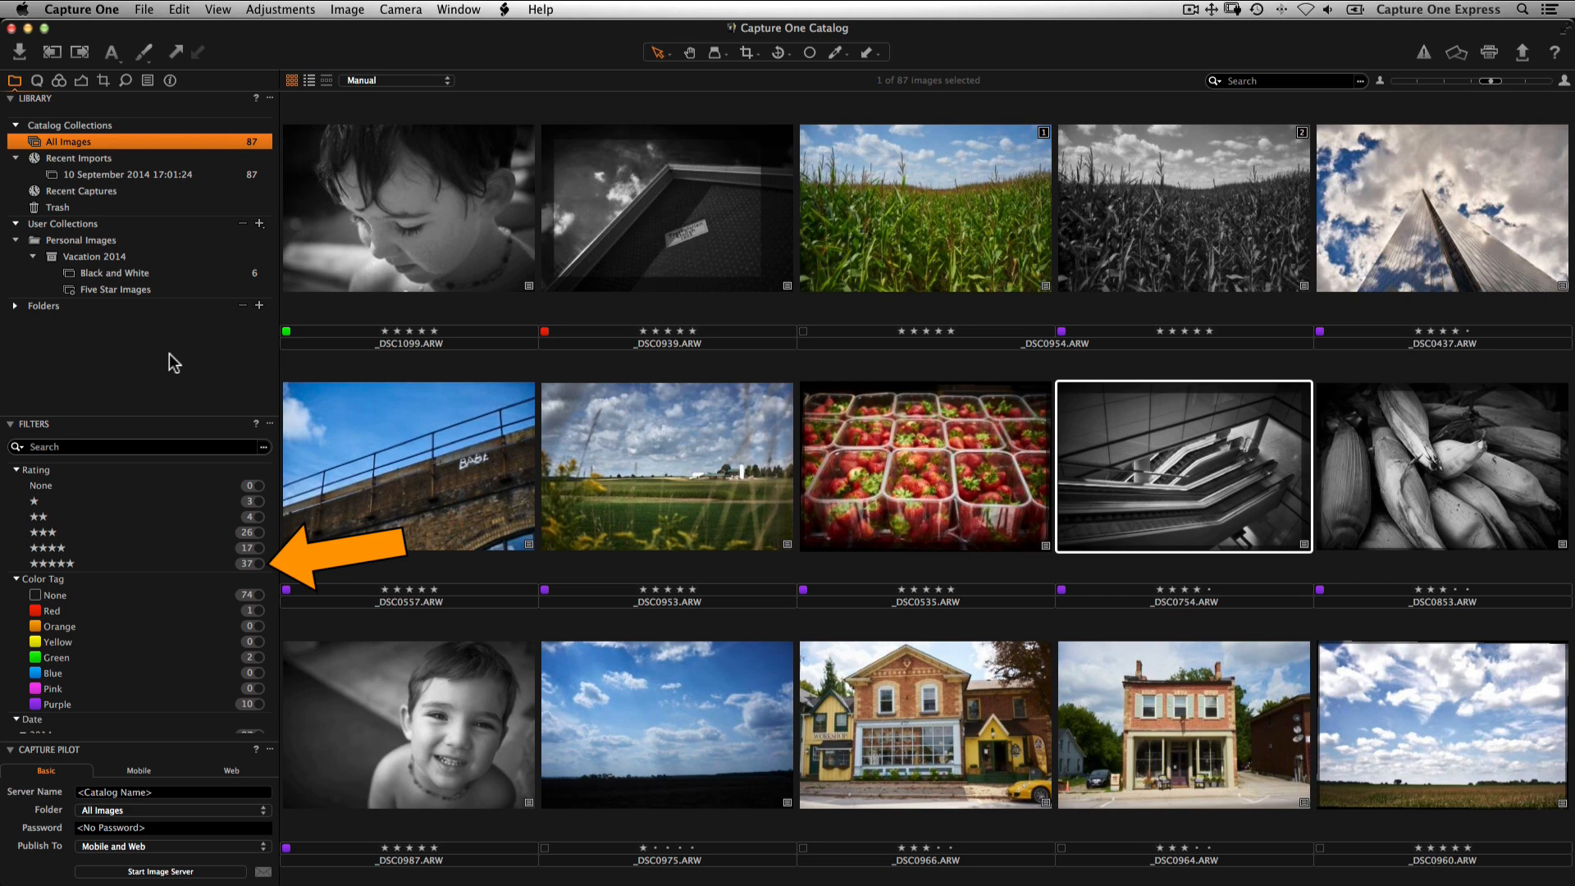
click(215, 279)
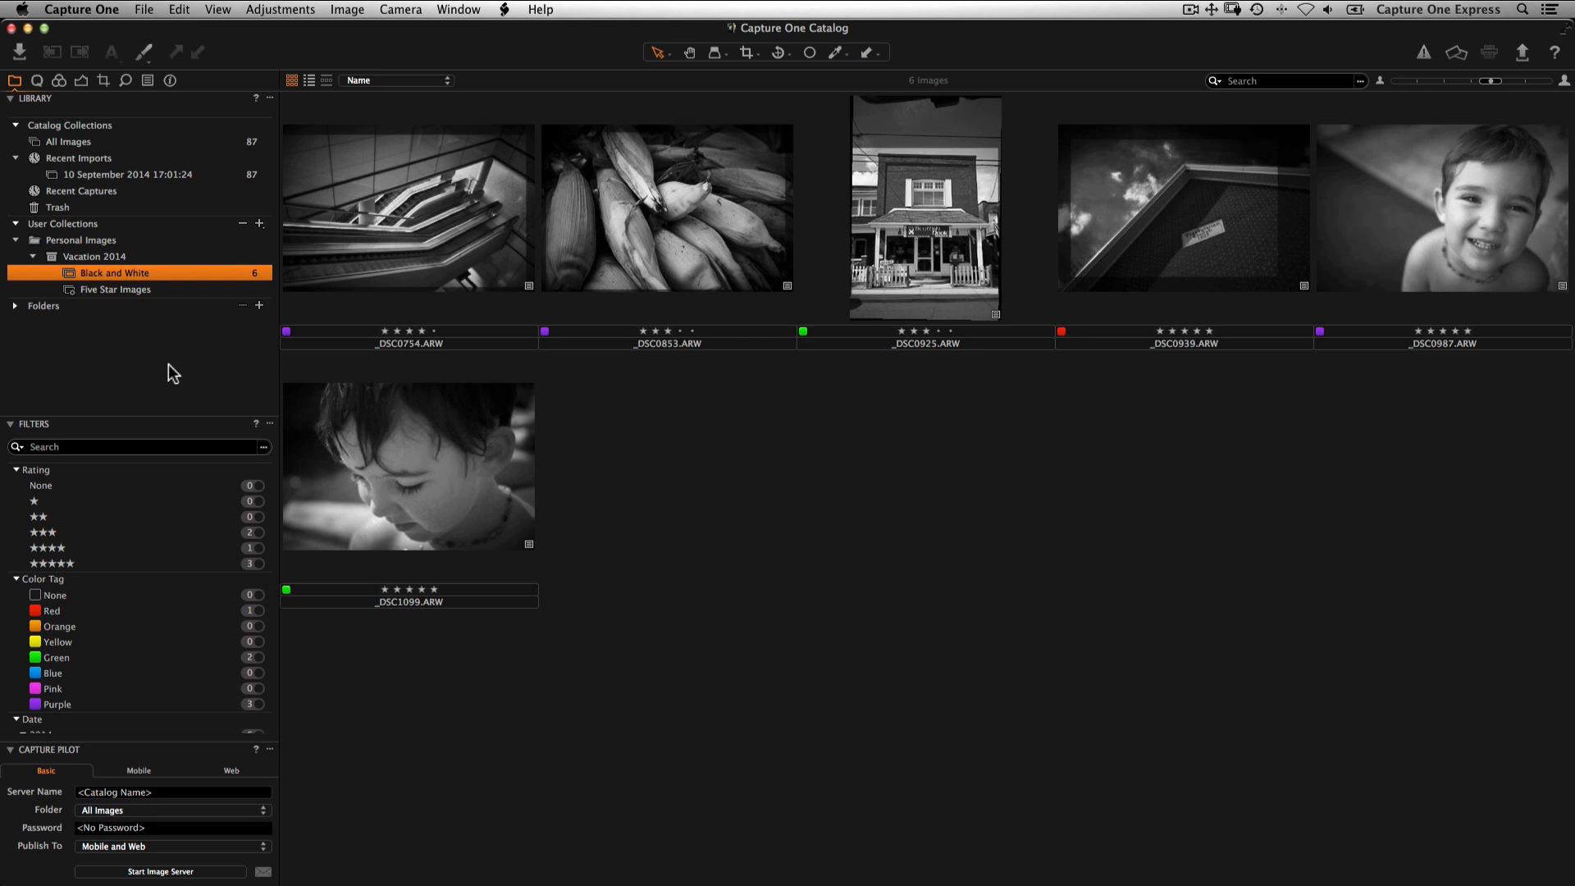
click(247, 144)
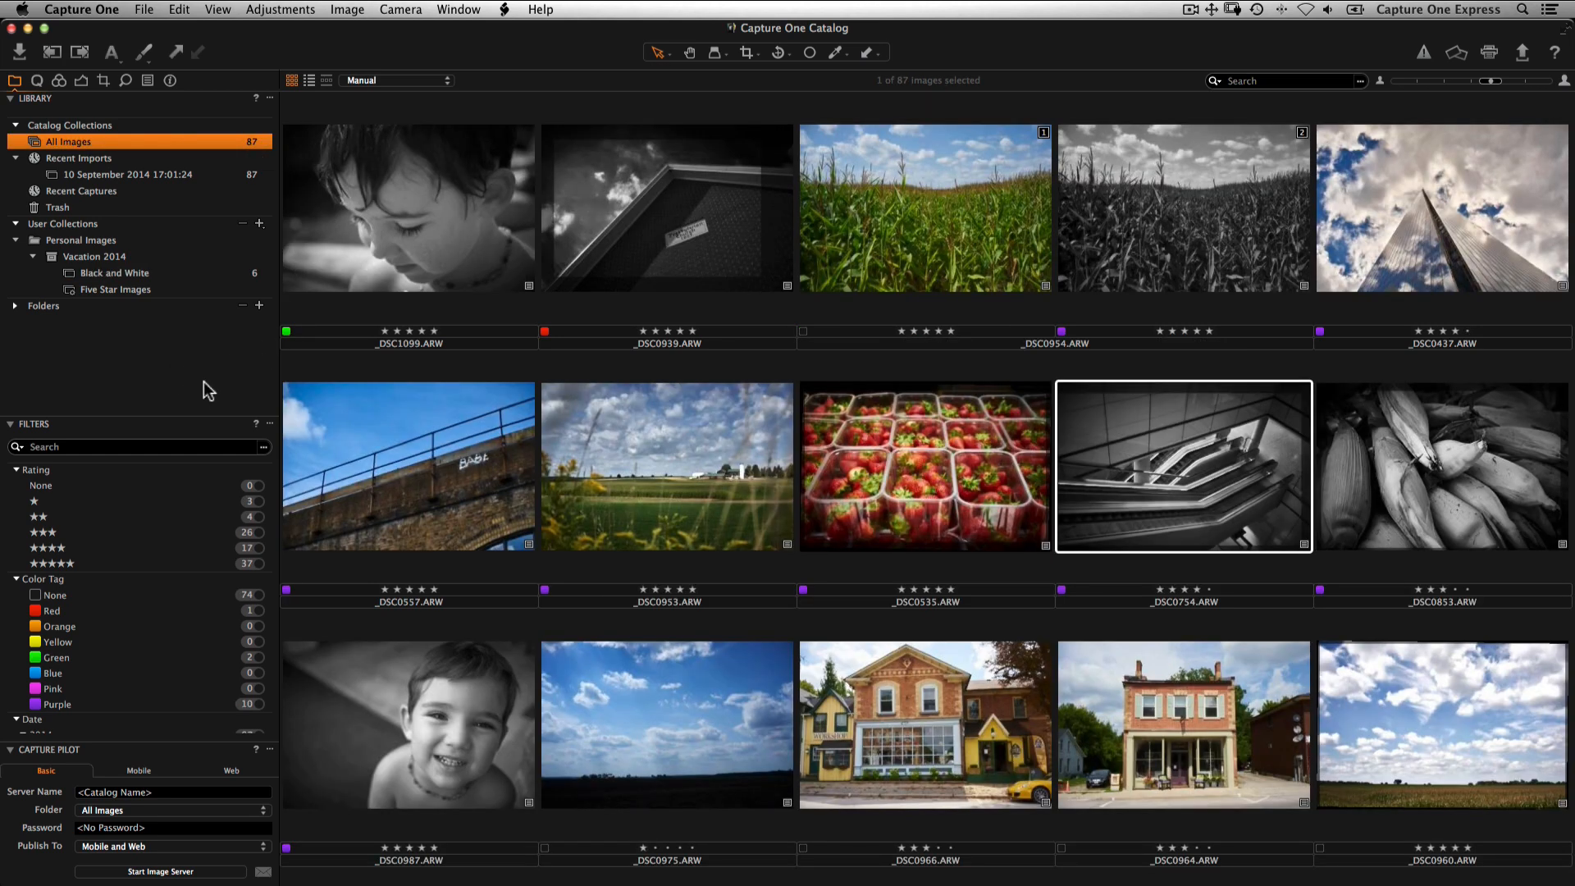
- Search all images for 954 and clear the search
click(45, 447)
text(9)
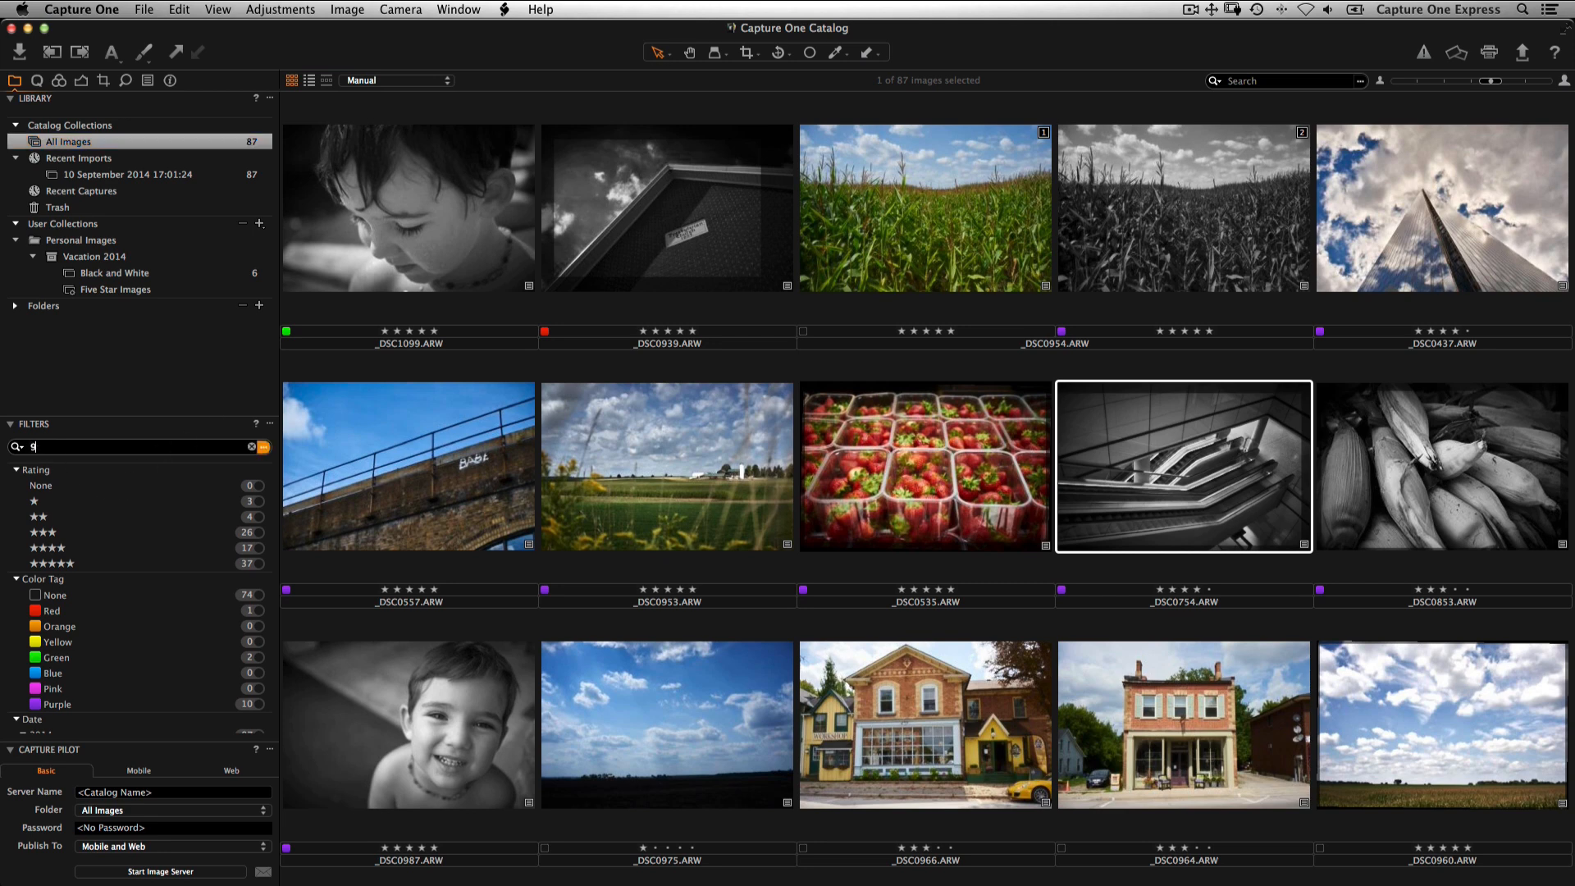
text(54)
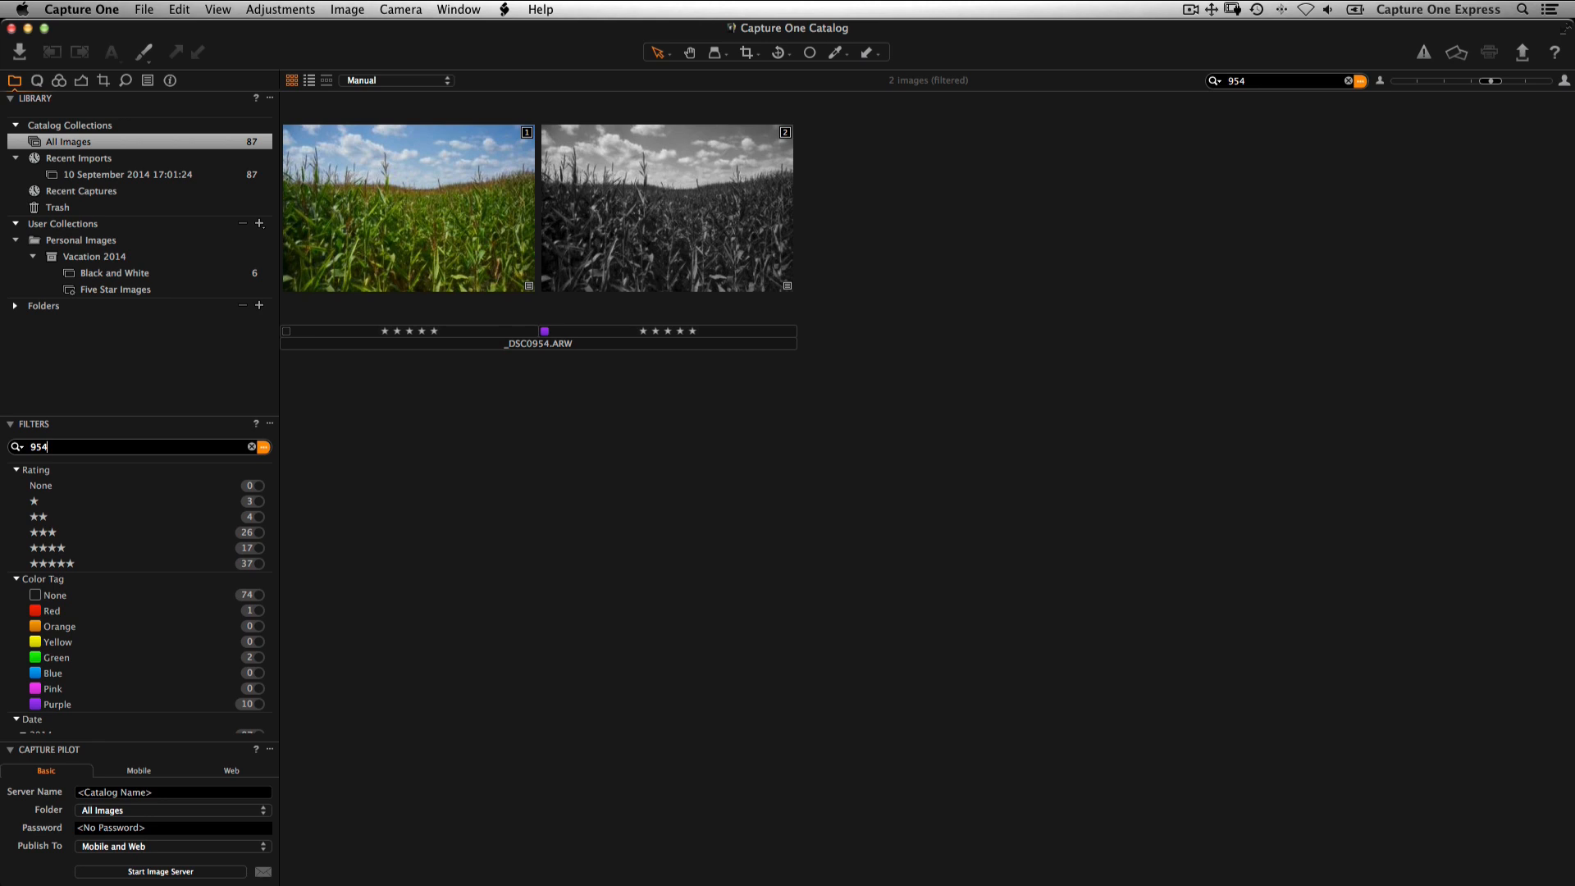
click(252, 446)
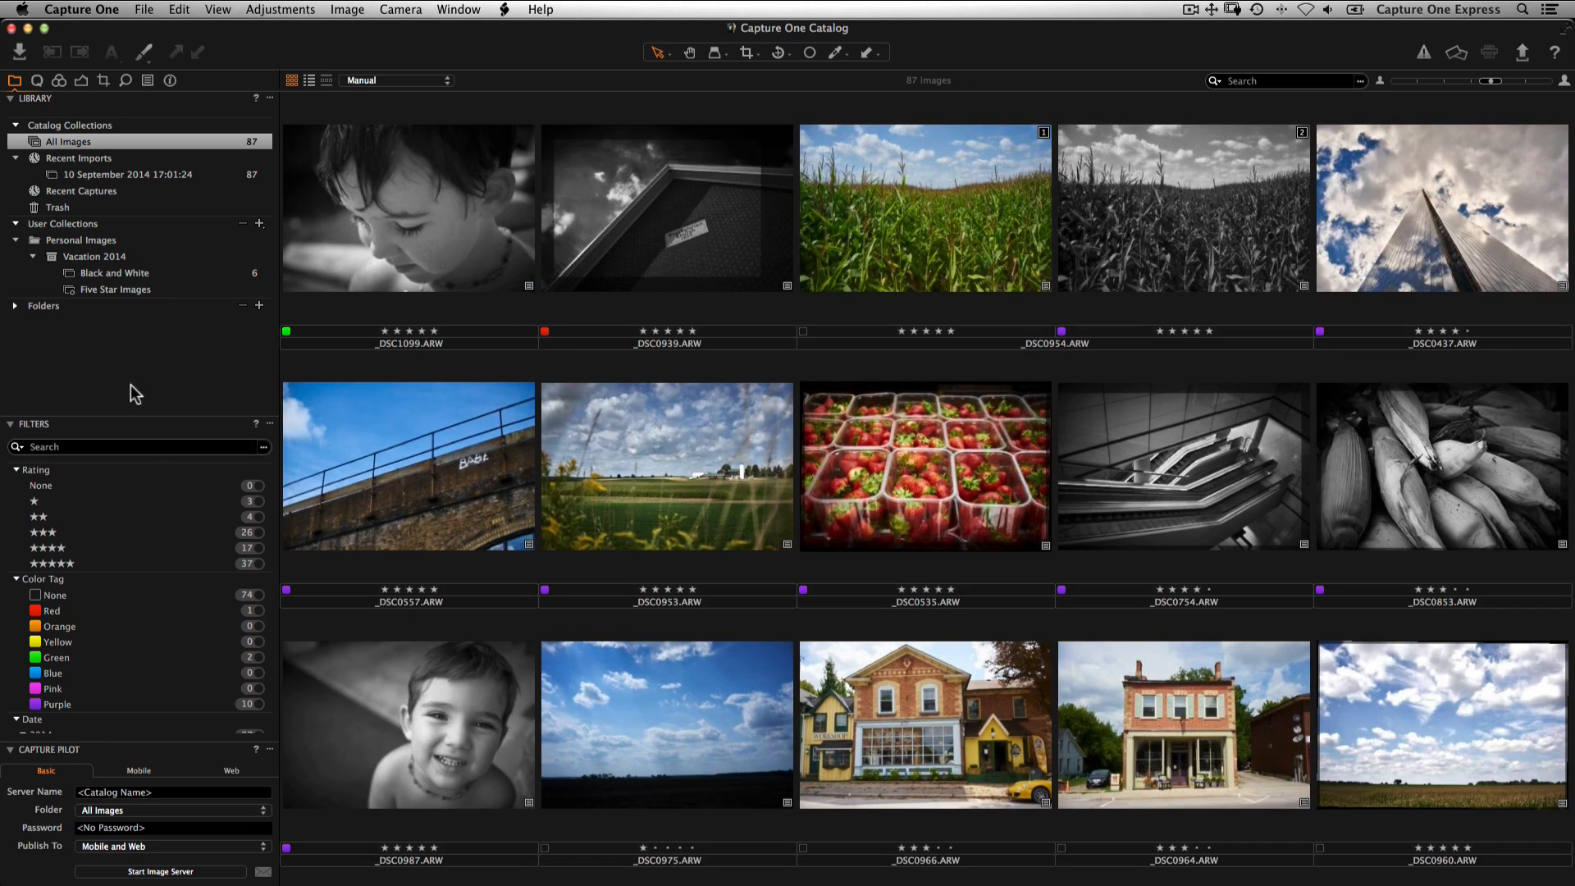
- Filter the images to those with both a five-star rating and a green color tag, and clear the filters
click(259, 564)
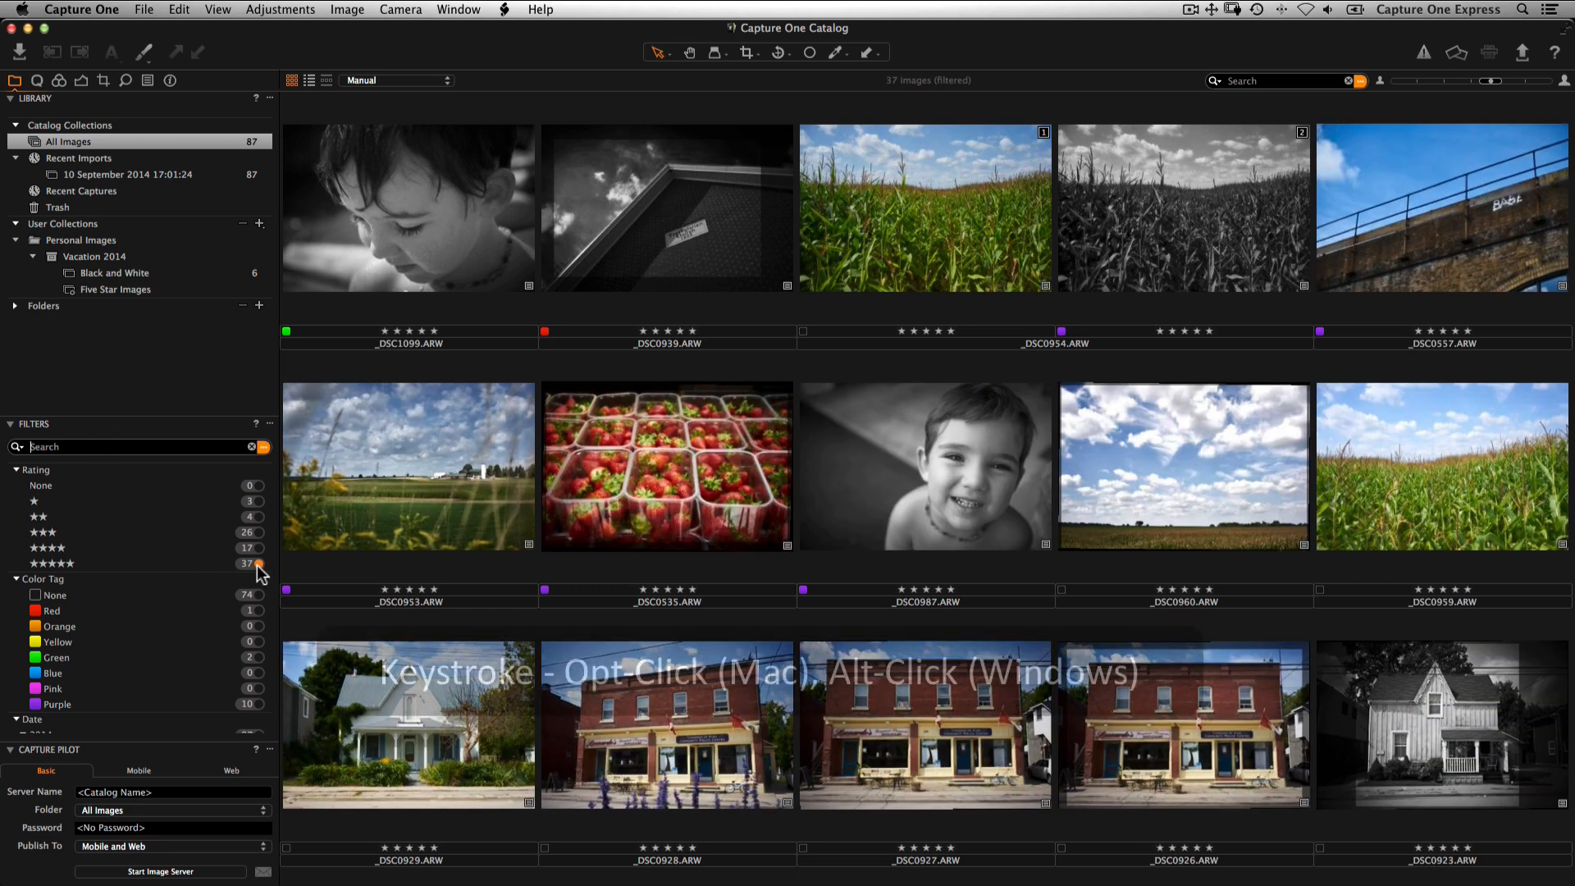
alt+click(259, 656)
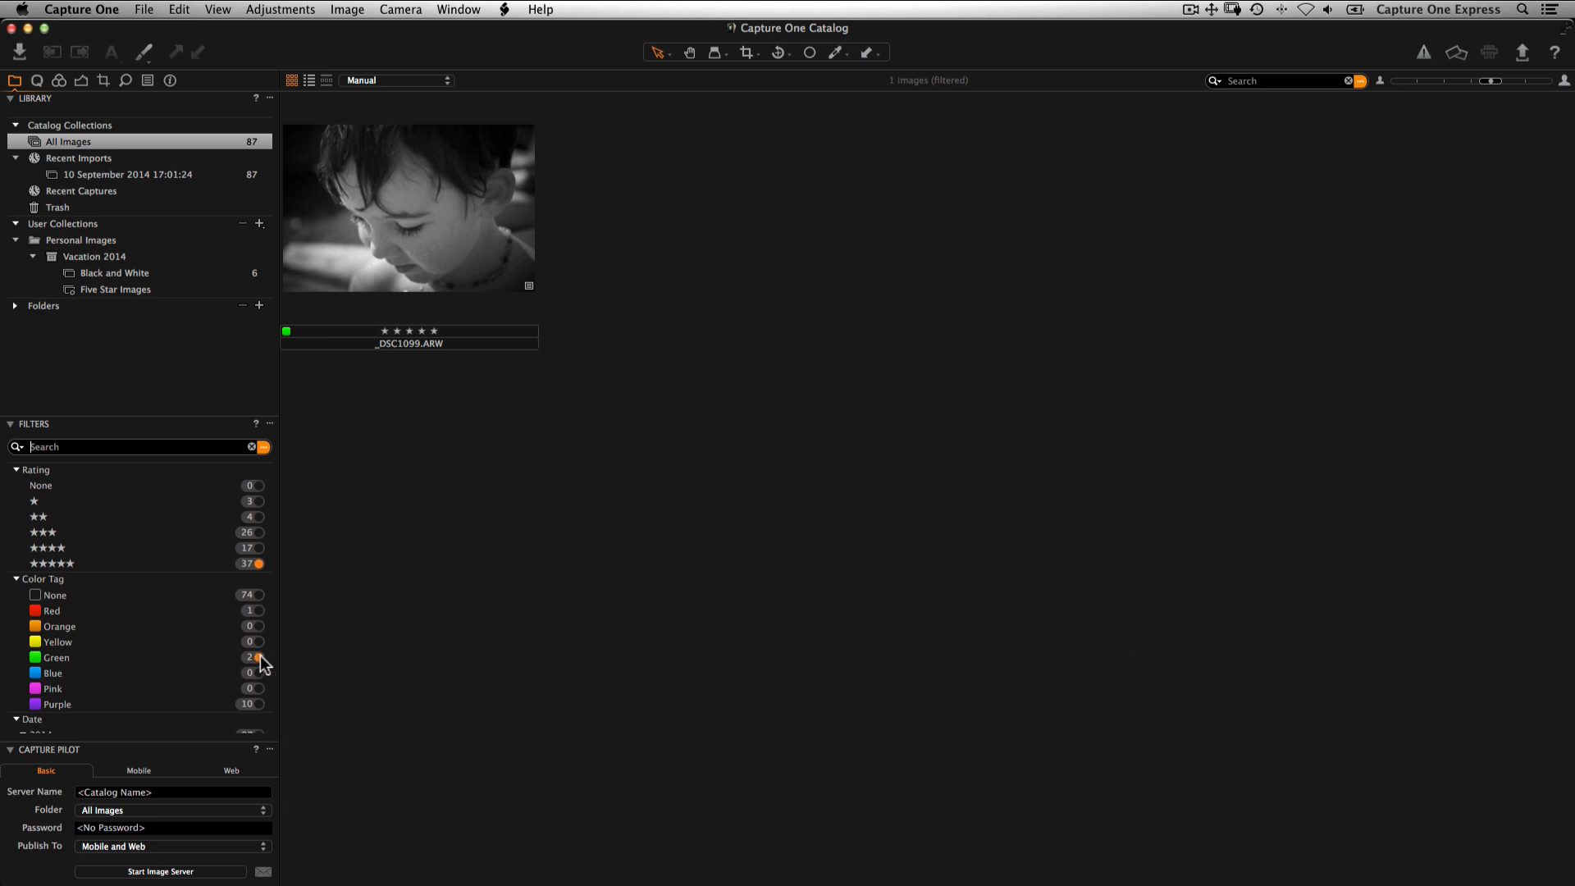
click(270, 424)
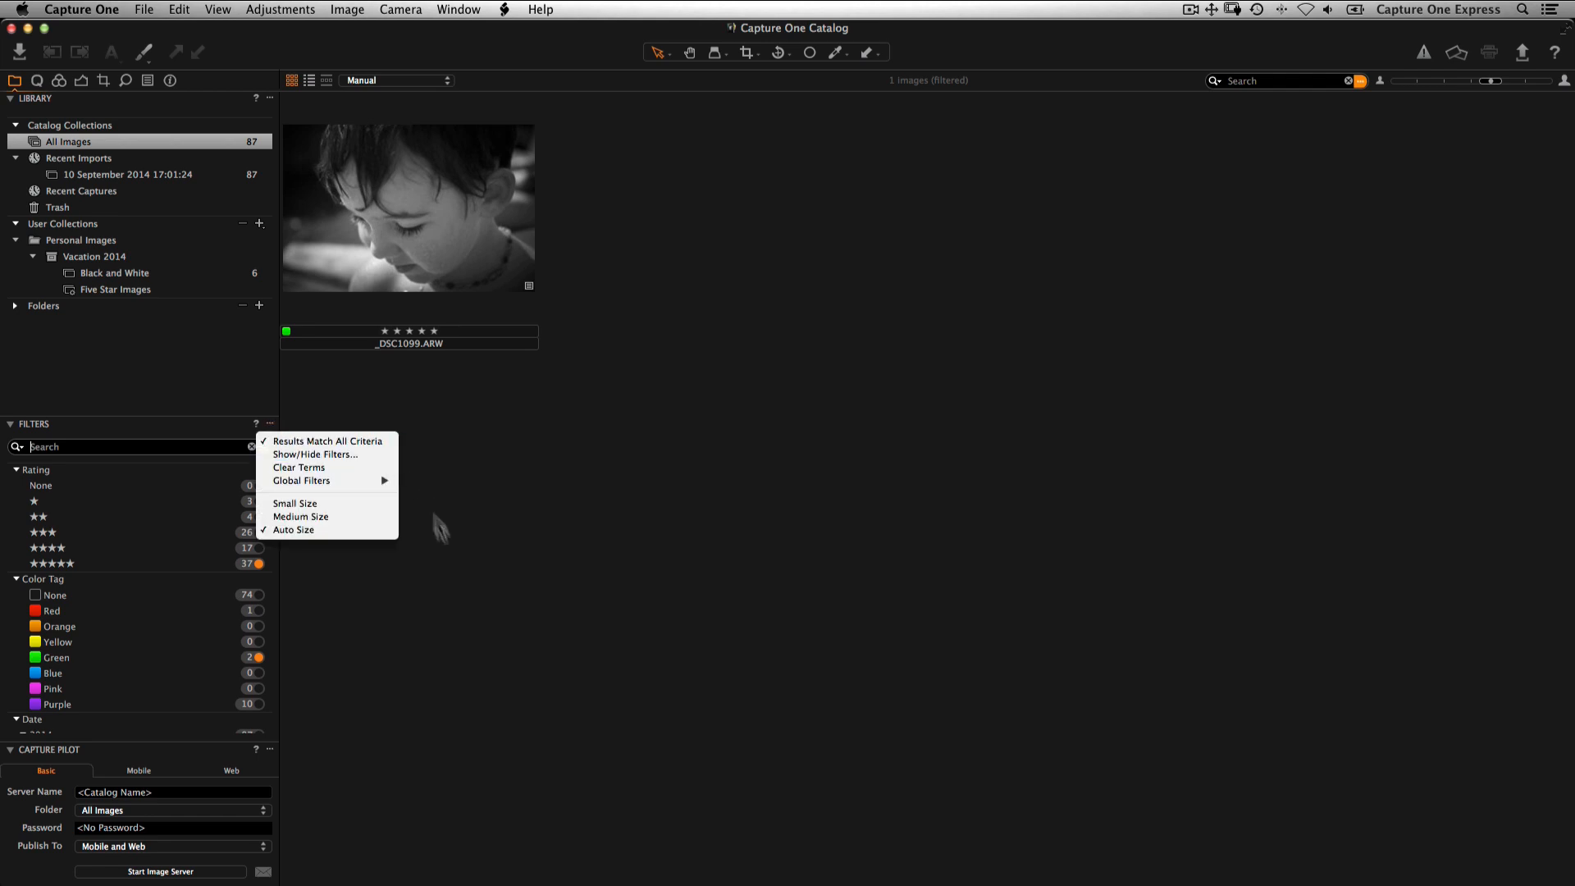
click(352, 626)
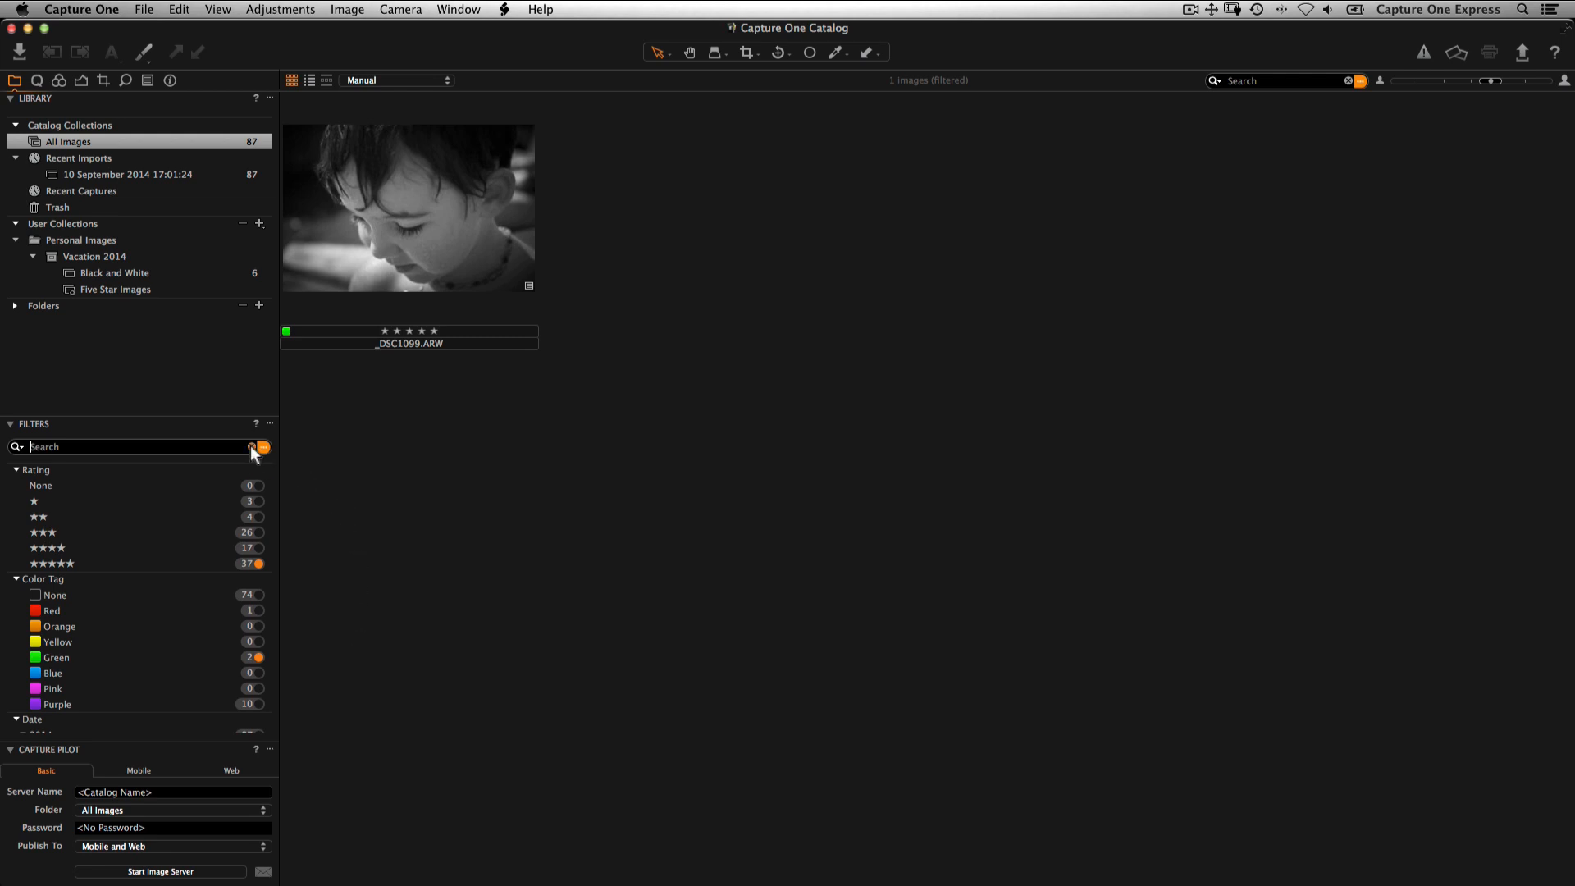
click(250, 447)
- Add Camera Lens to the displayed metadata filters and look through the filter list
click(270, 425)
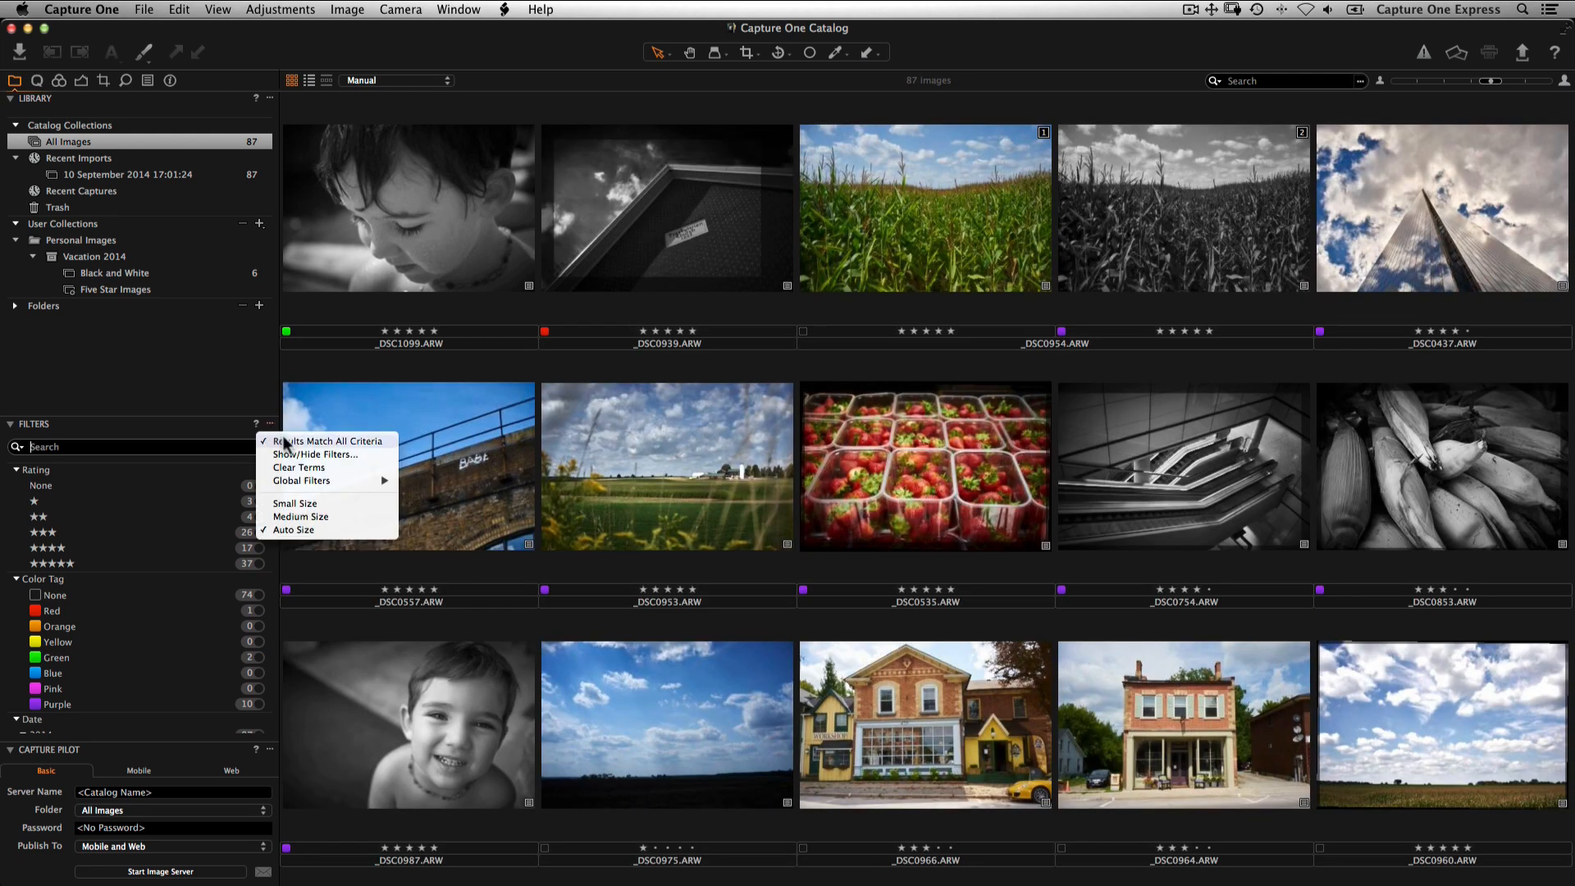
click(376, 456)
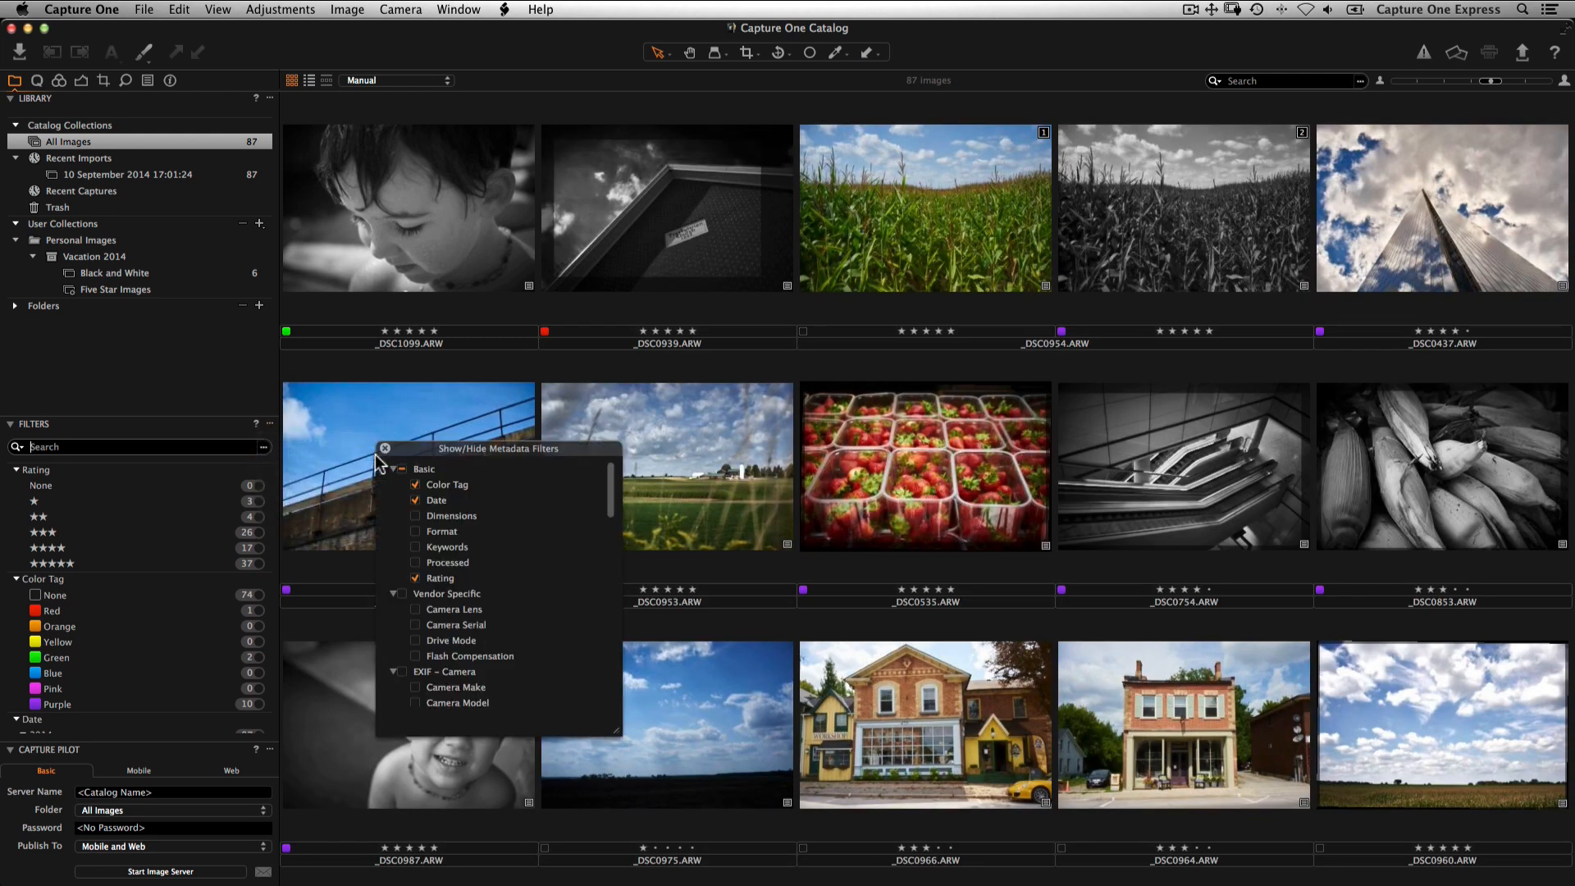
click(415, 609)
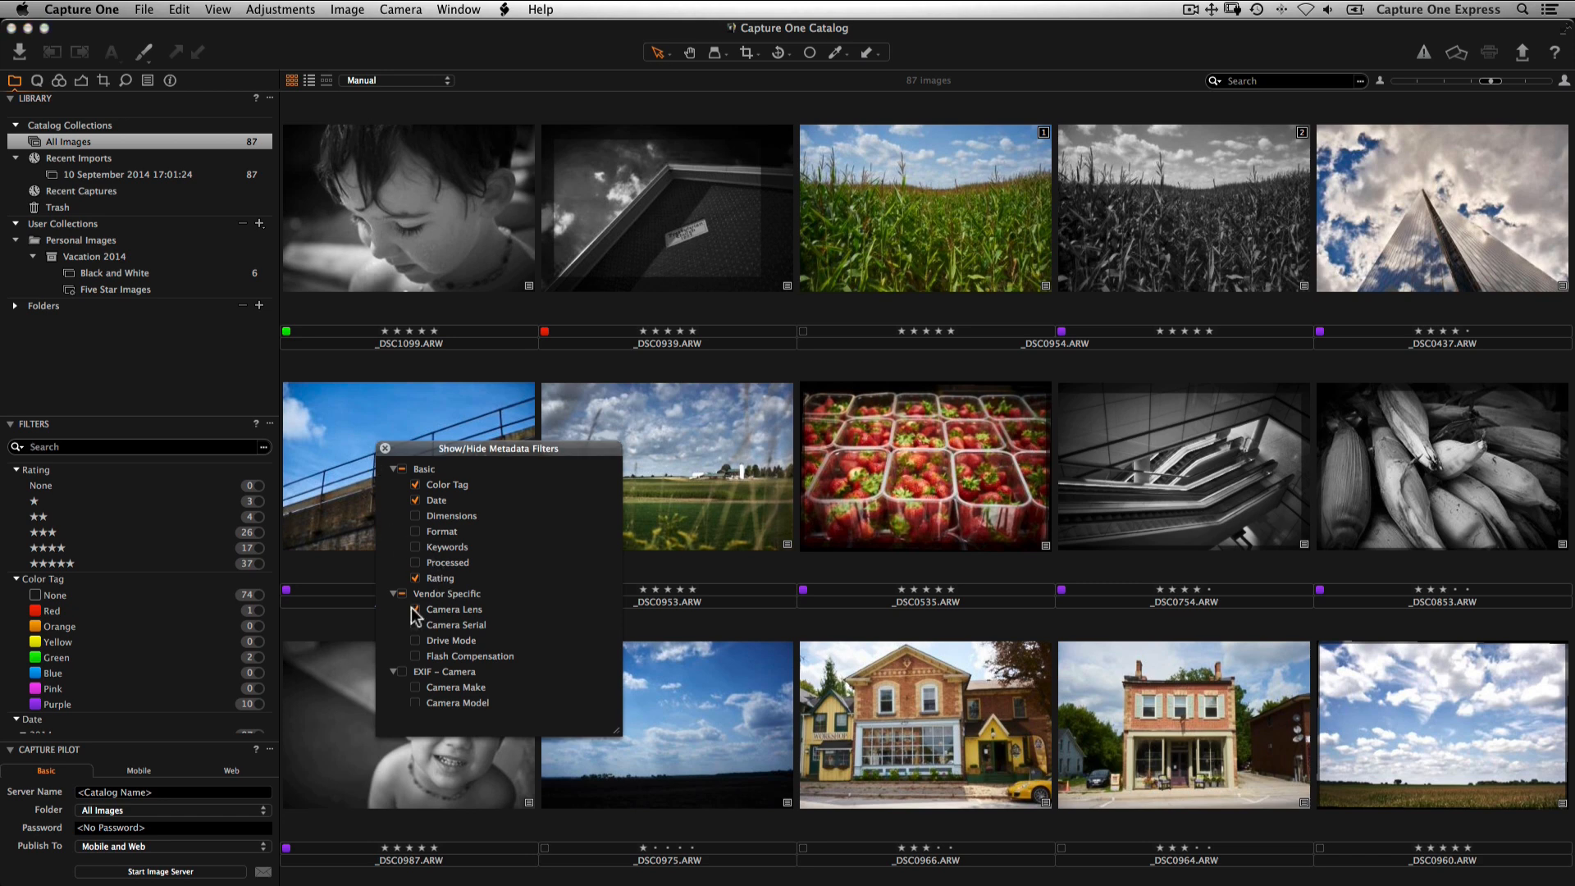
click(382, 448)
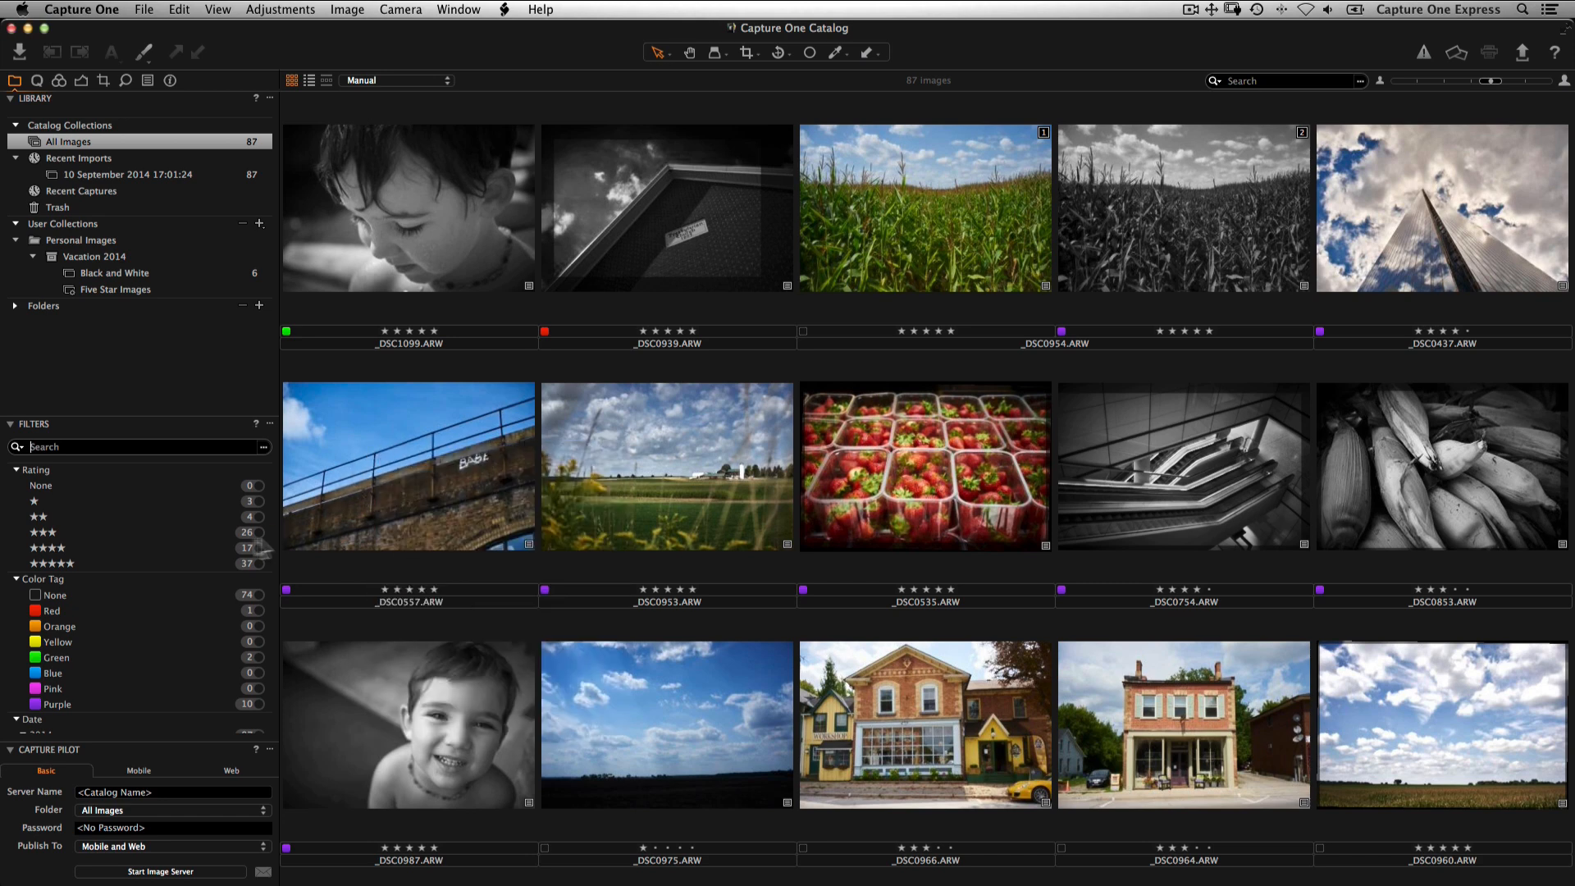
scroll(221, 543, down, 5)
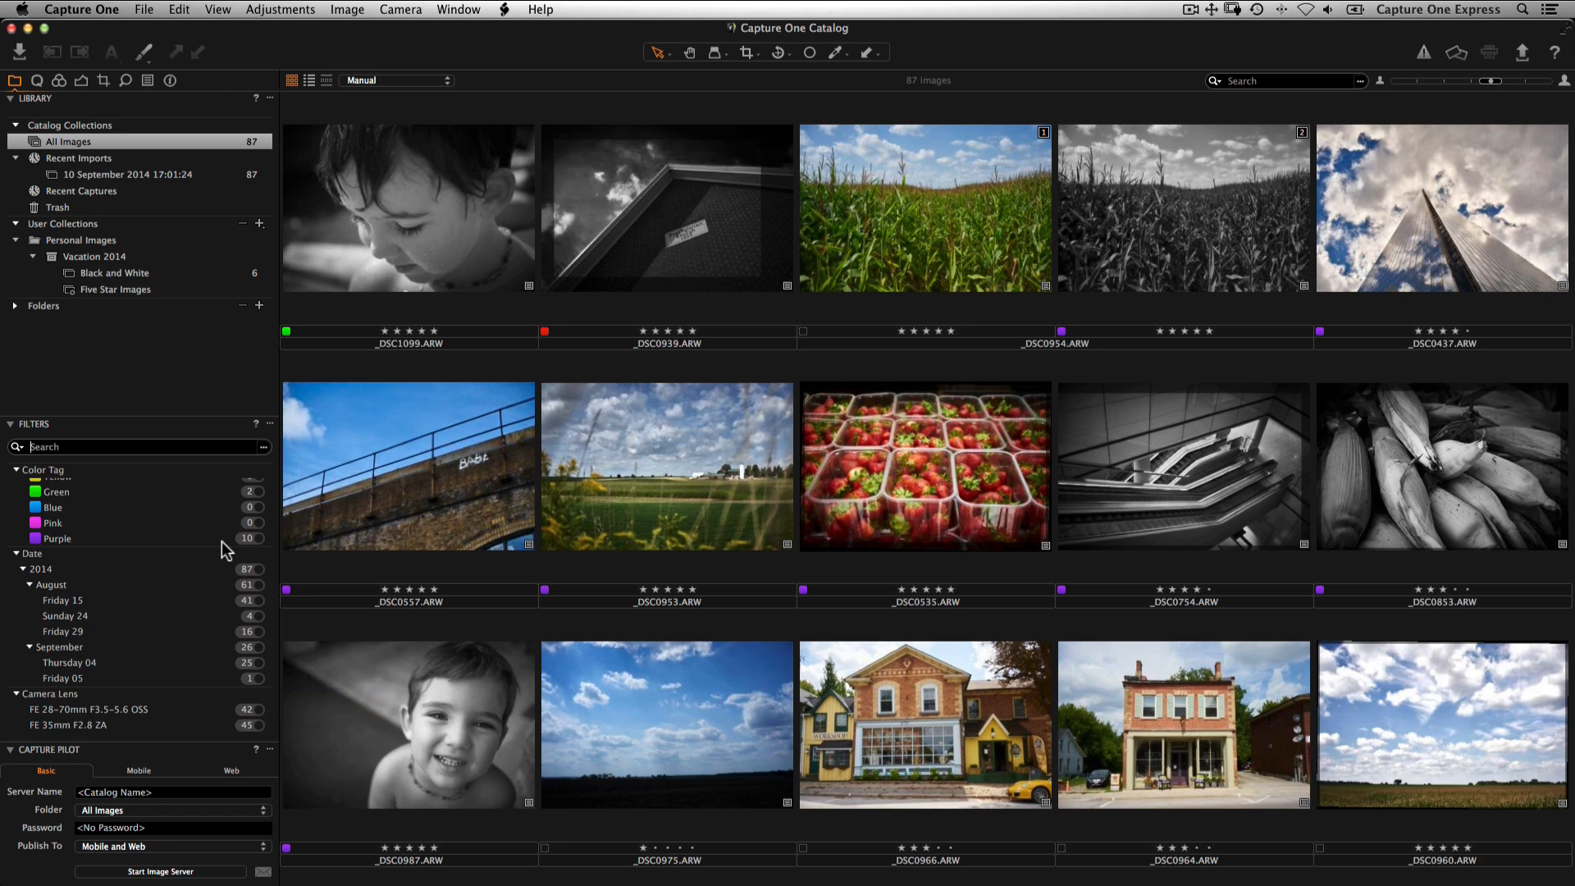
scroll(221, 541, up, 5)
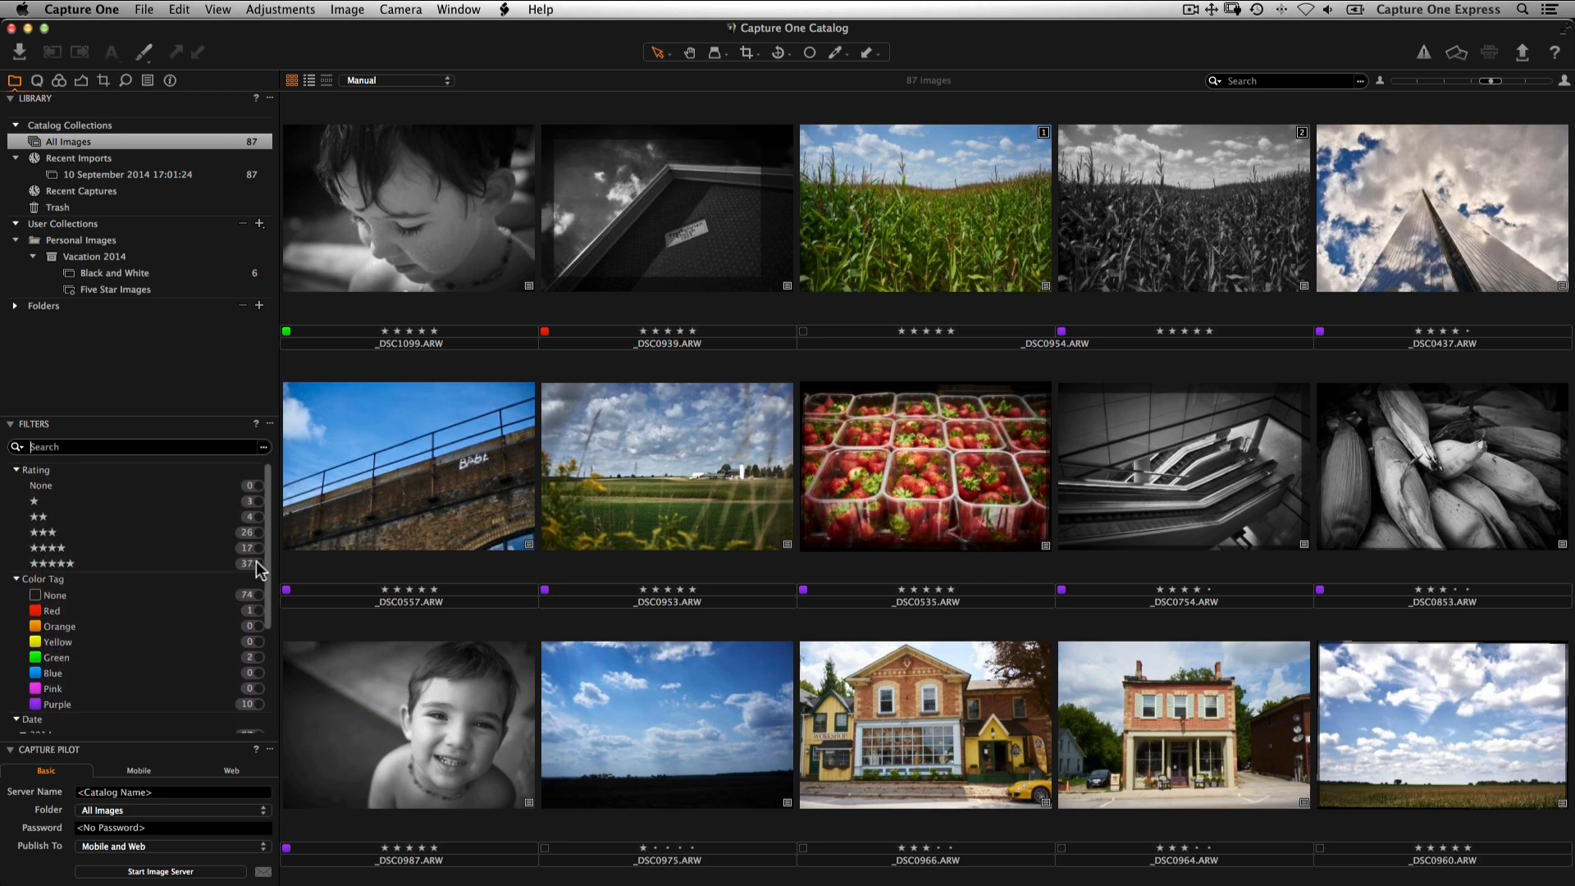
- Filter all images by a five-star rating combined with the purple color tag
click(255, 563)
scroll(254, 574, down, 3)
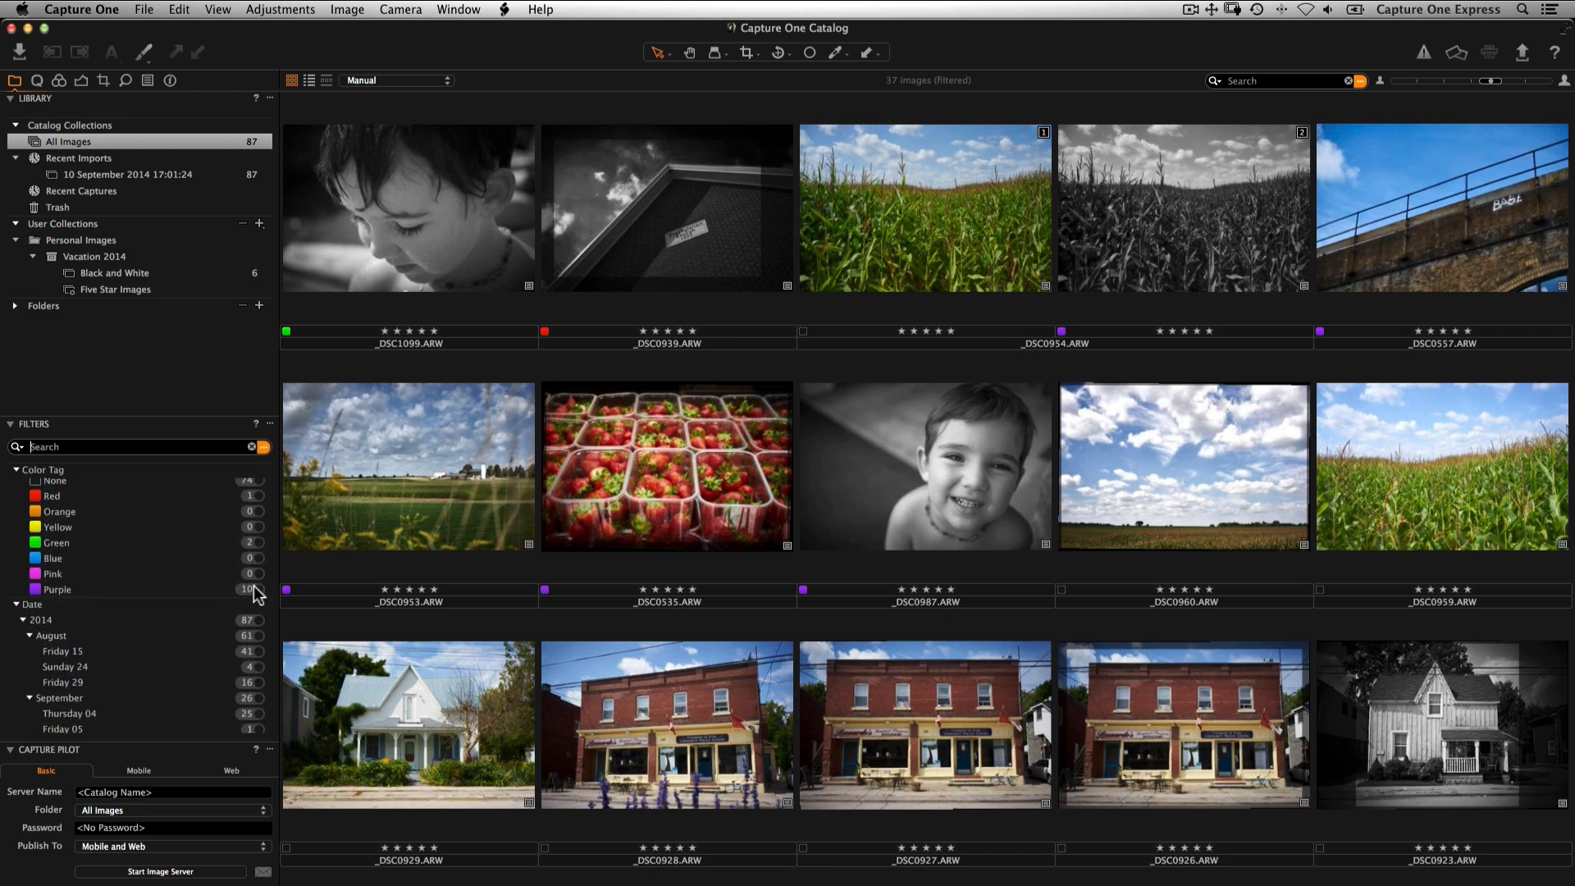
click(254, 587)
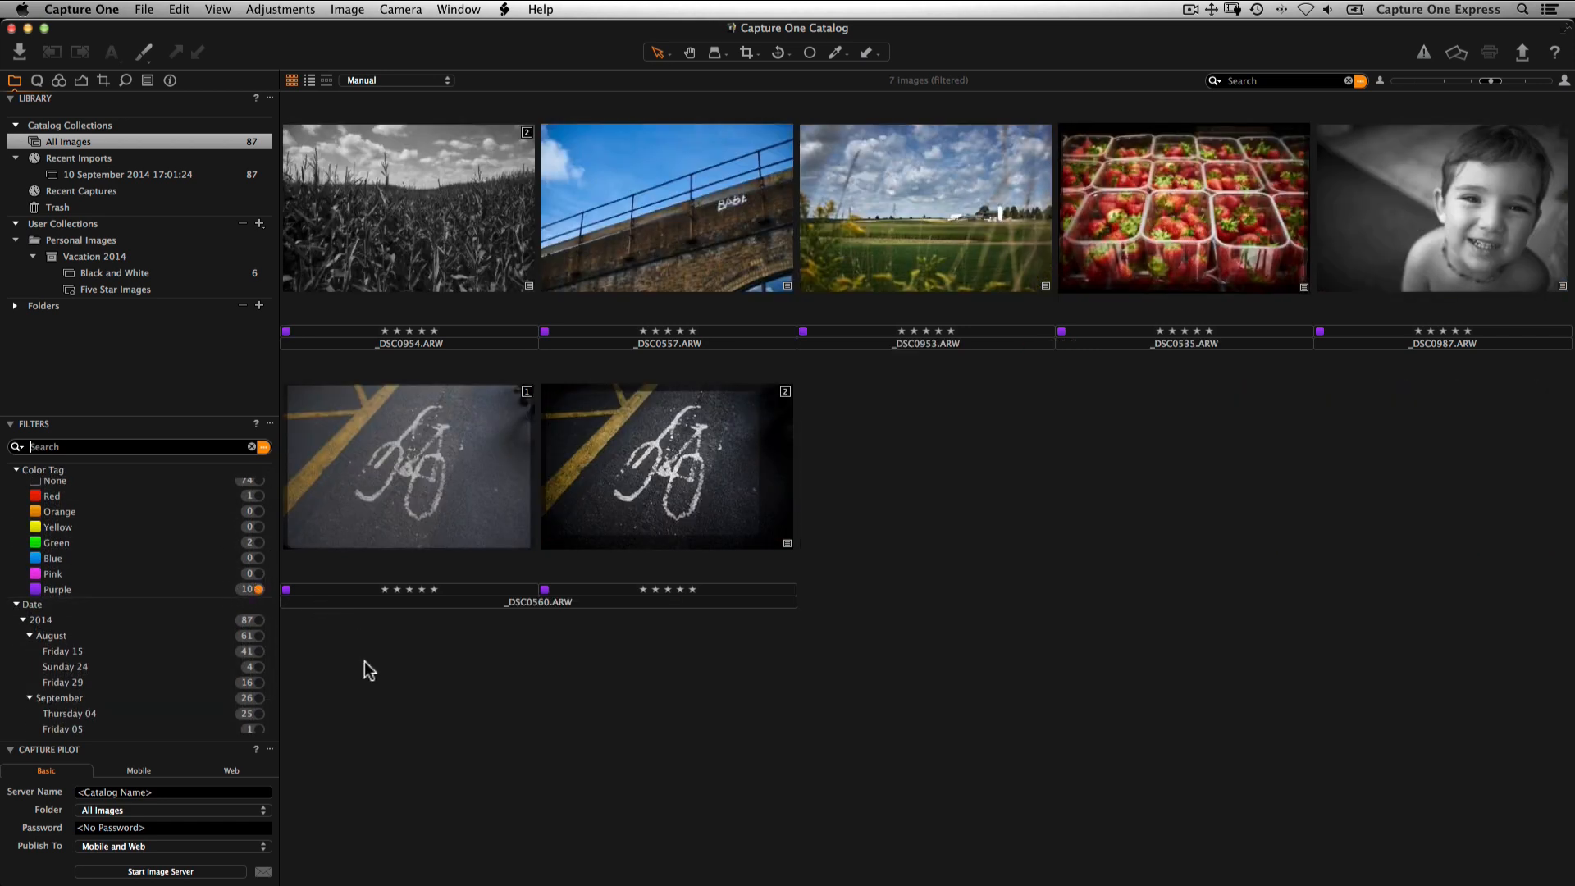
- Save the active rating and color tag filters as a smart album named Five Star + Purple Tag
click(264, 447)
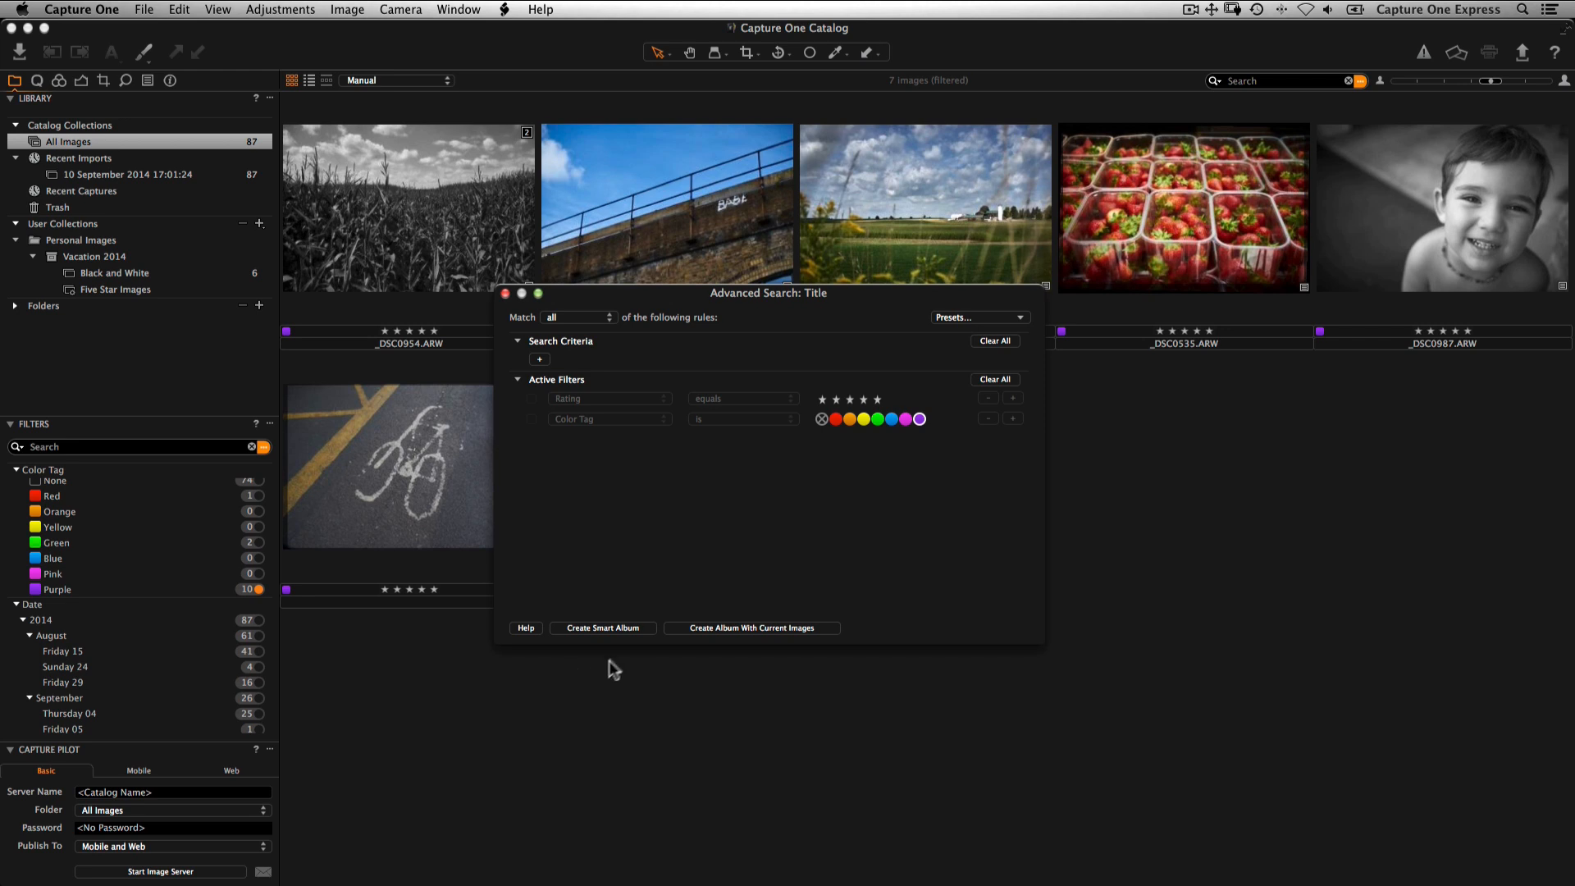
click(615, 628)
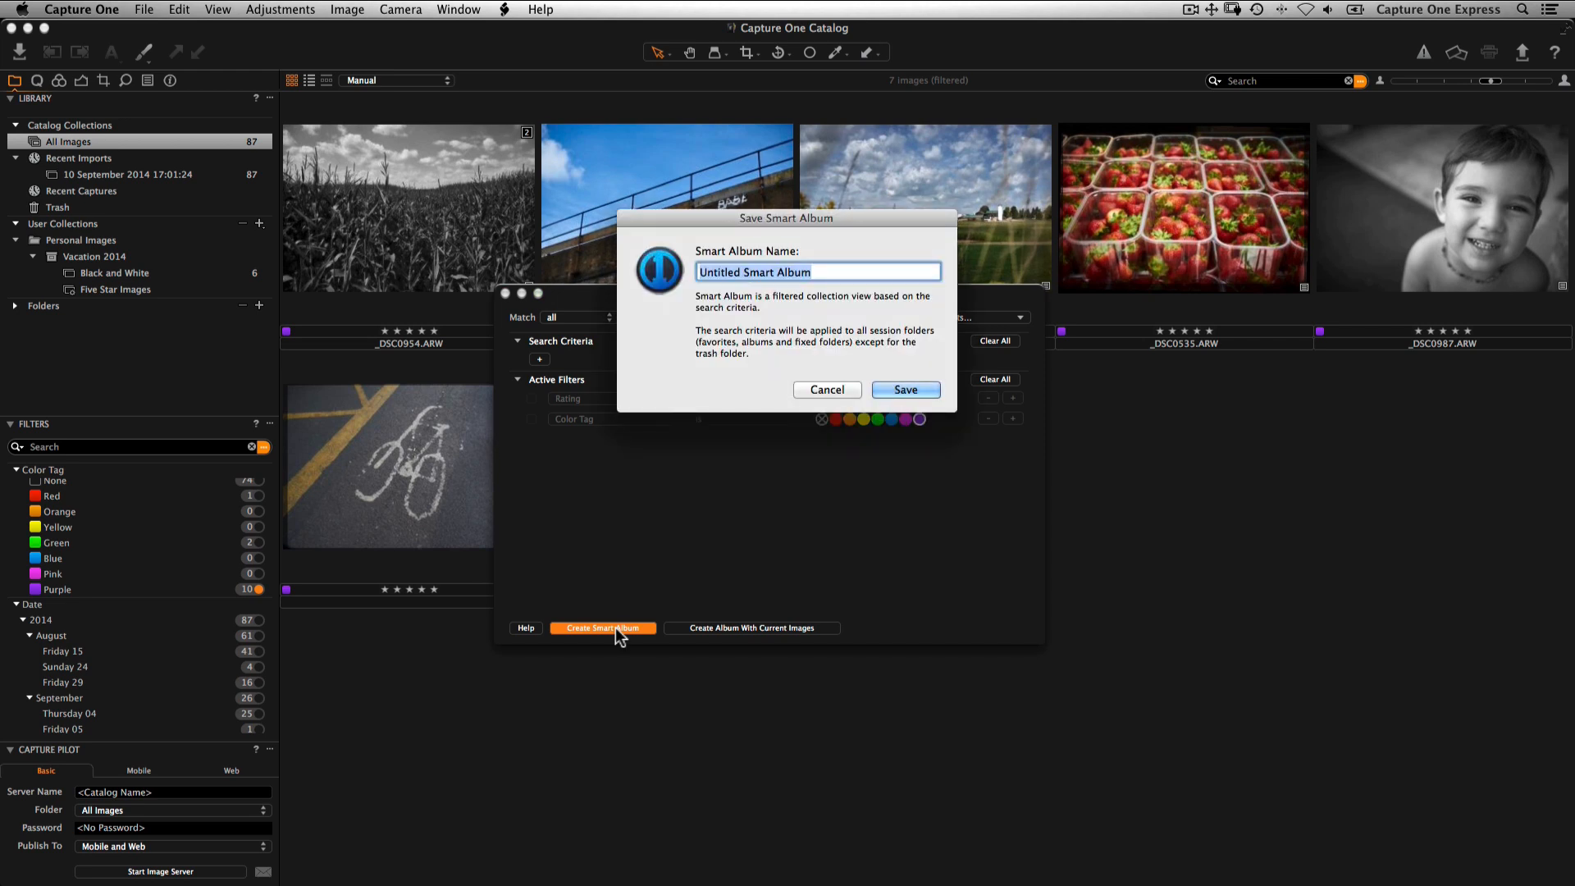
text(Five Star +)
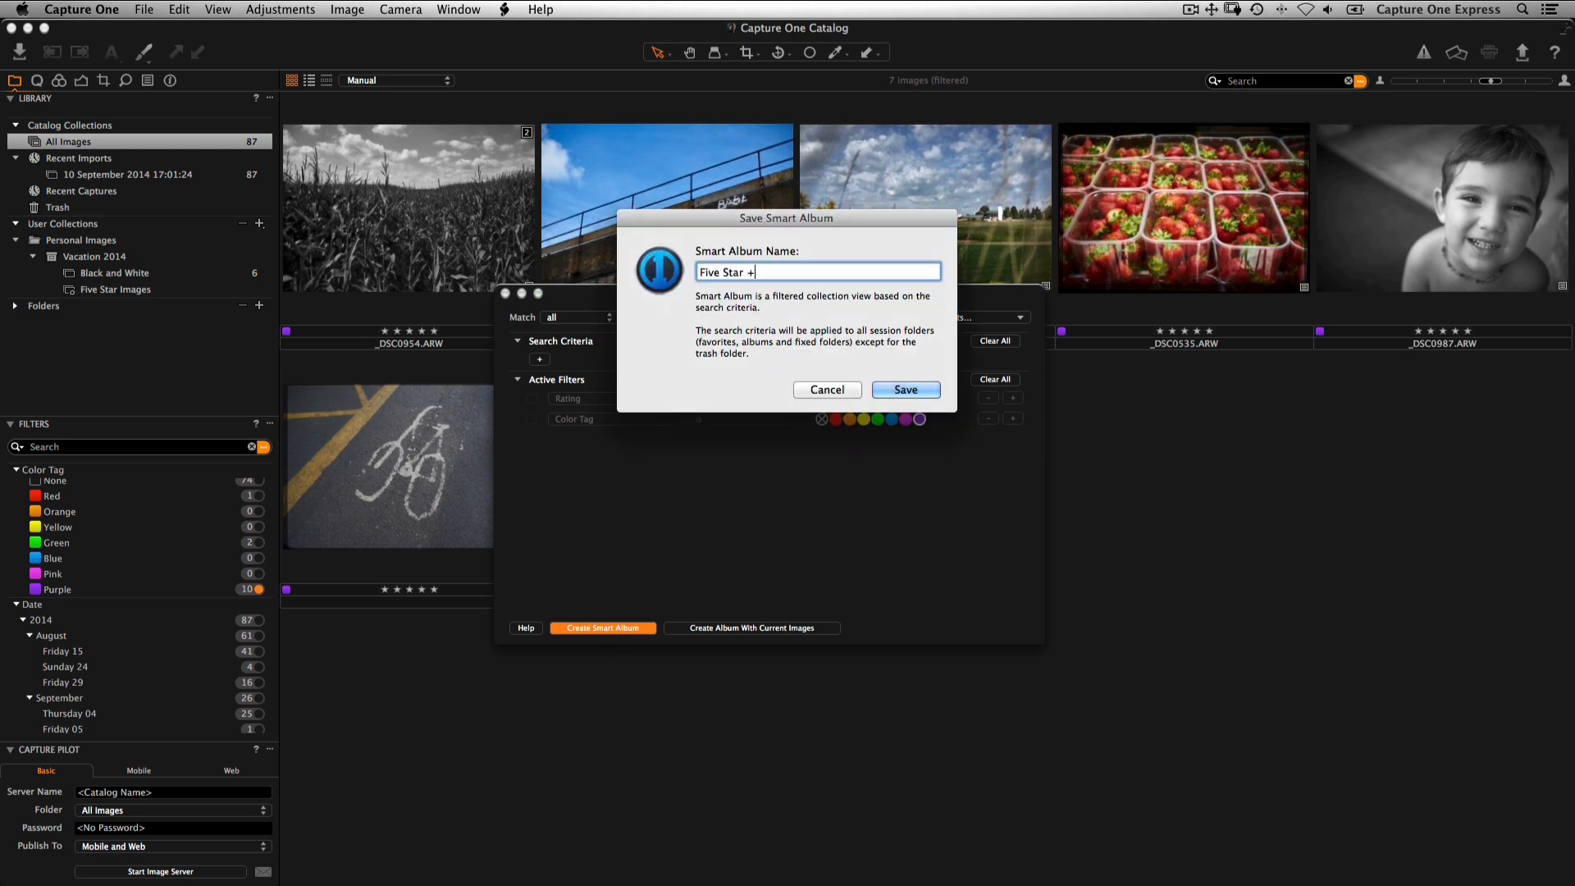
text( Purple Tag)
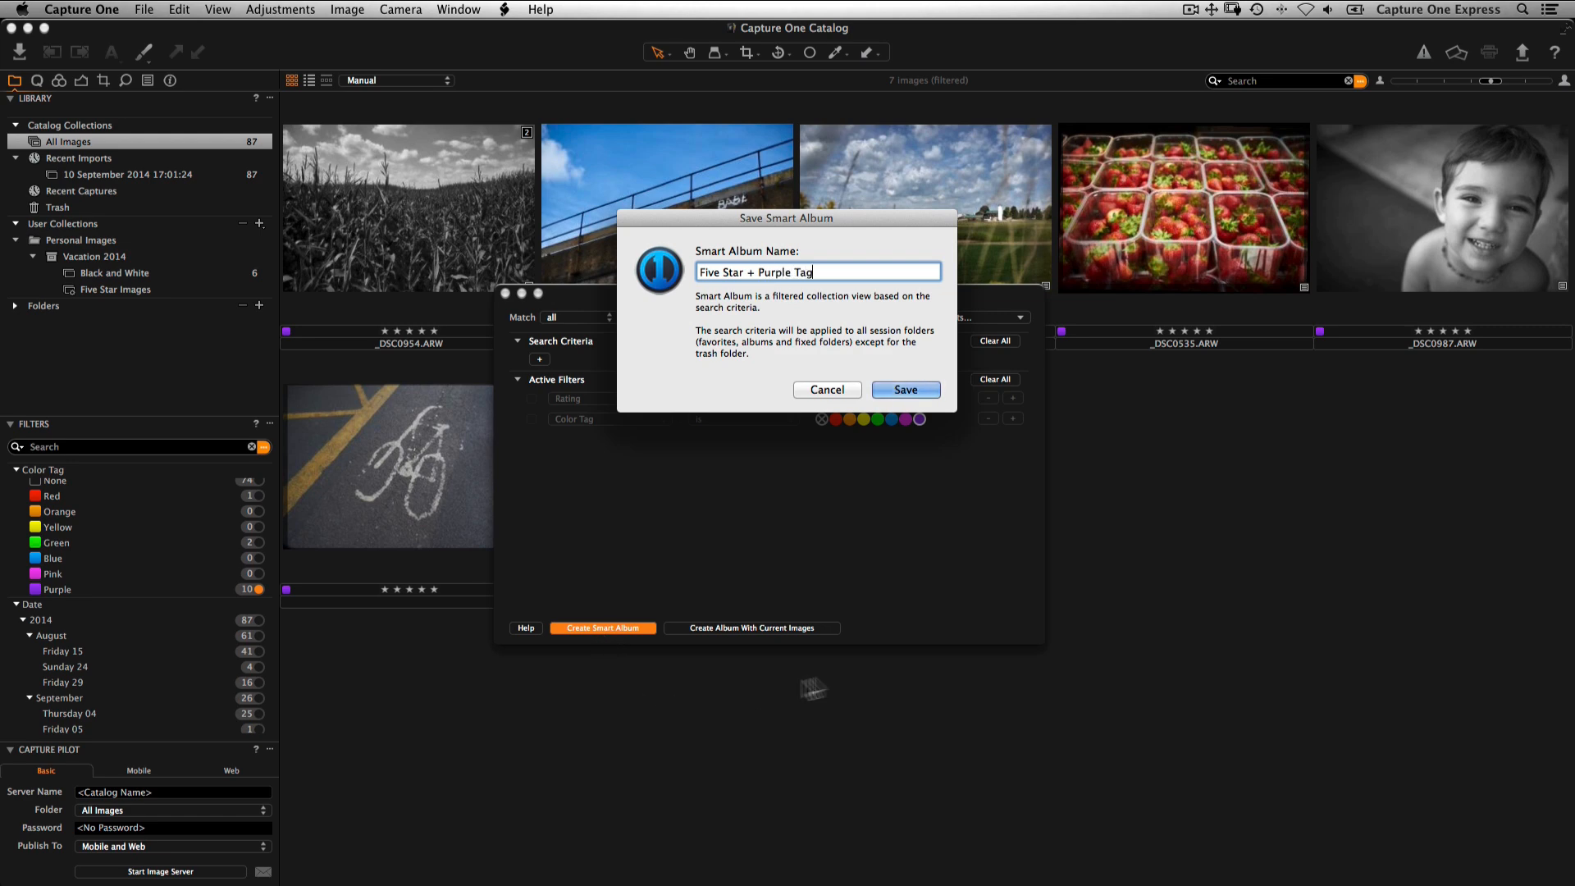
click(902, 392)
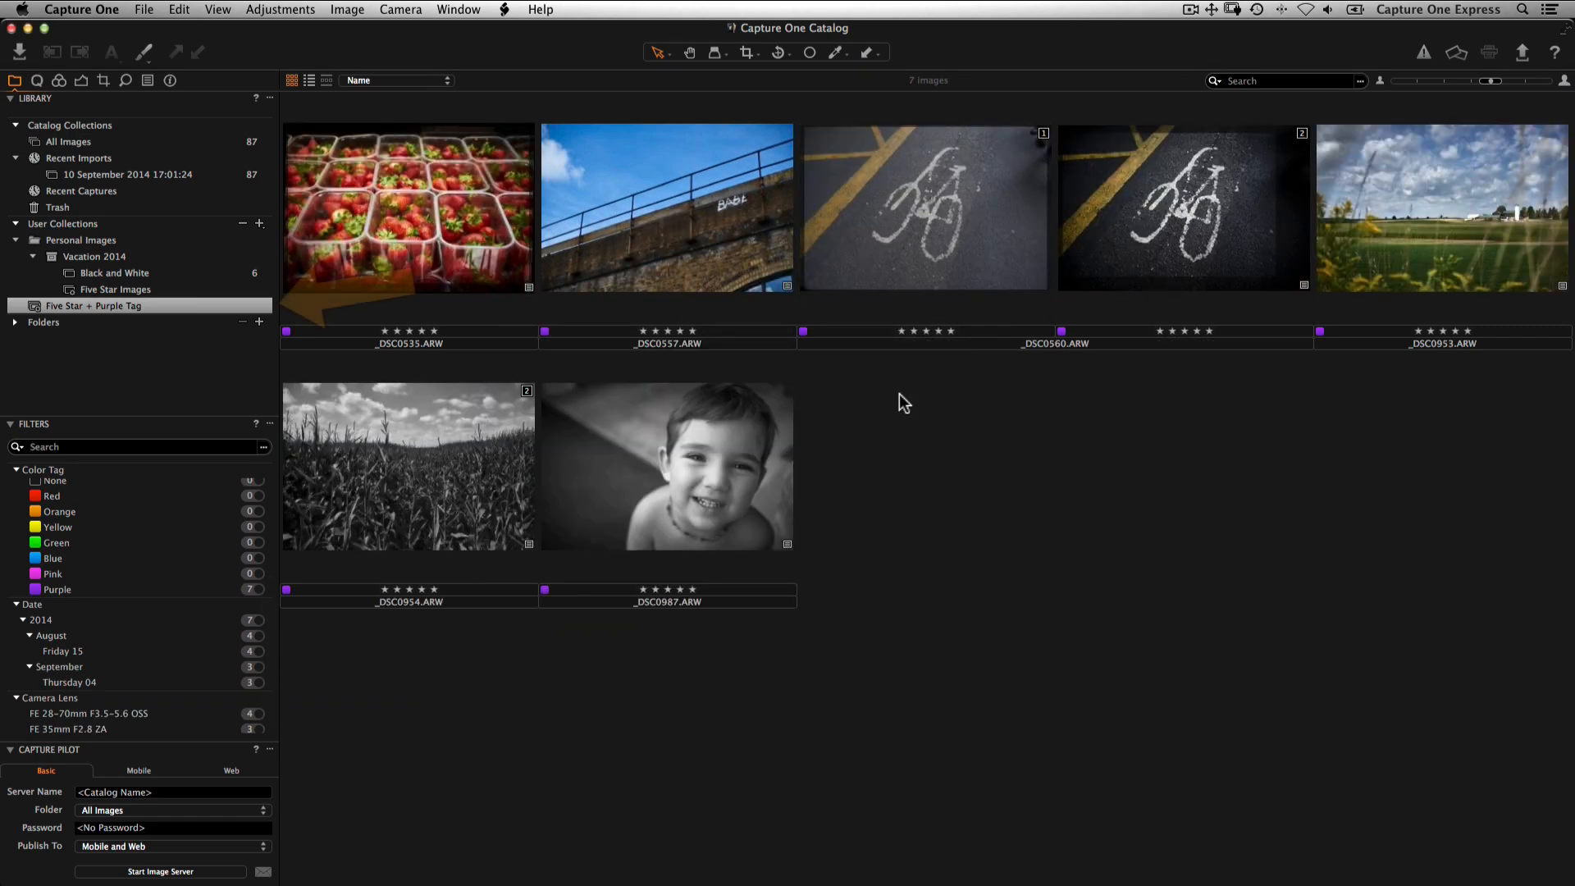